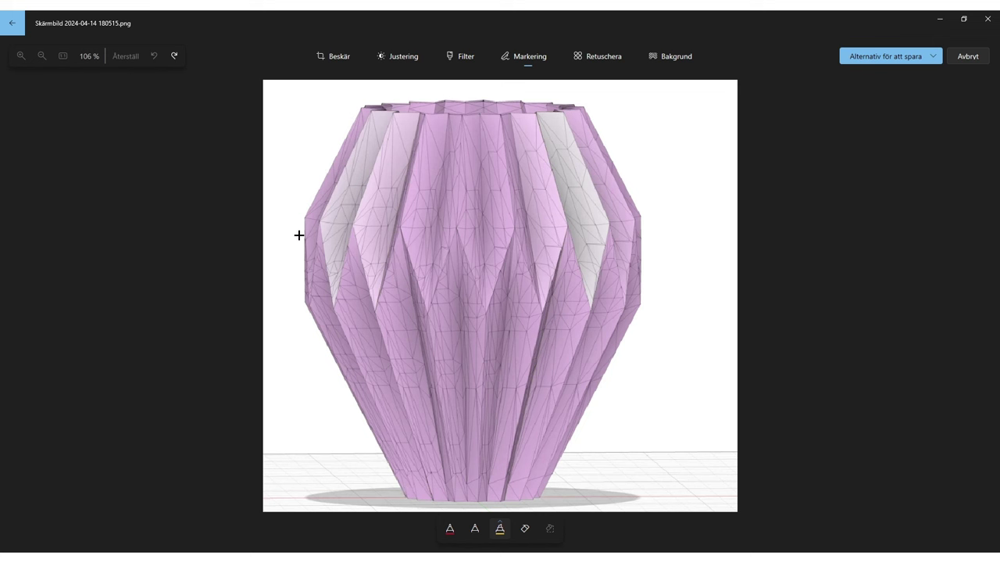
Trace the vase's left outline with the red pen, then undo the trial yellow highlighter strokes
{"action": "left_click", "coordinate": [450, 527]}
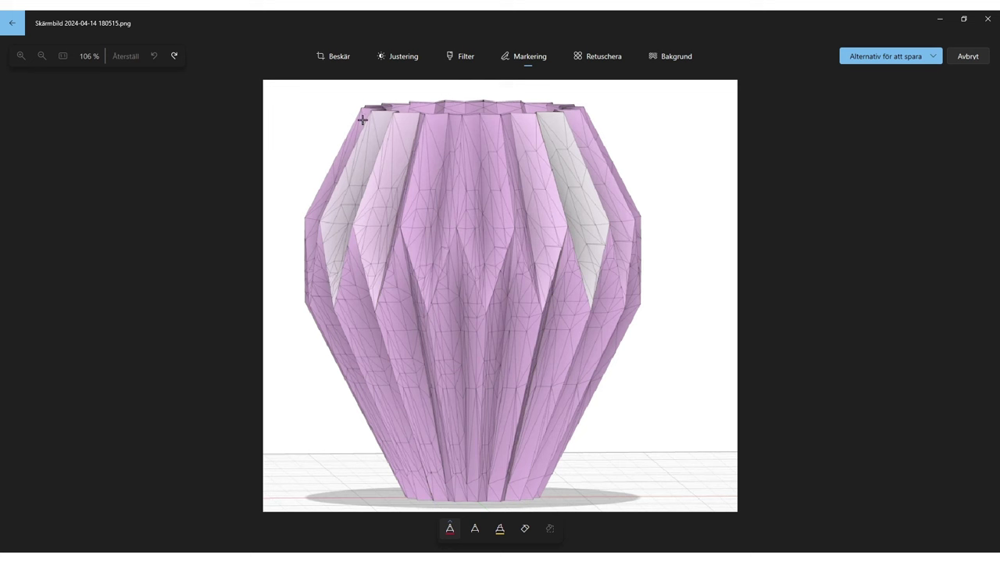
{"action": "mouse_move", "coordinate": [361, 99]}
{"action": "left_mouse_down"}
{"action": "mouse_move", "coordinate": [297, 225]}
{"action": "mouse_move", "coordinate": [305, 320]}
{"action": "mouse_move", "coordinate": [404, 514]}
{"action": "left_mouse_up"}
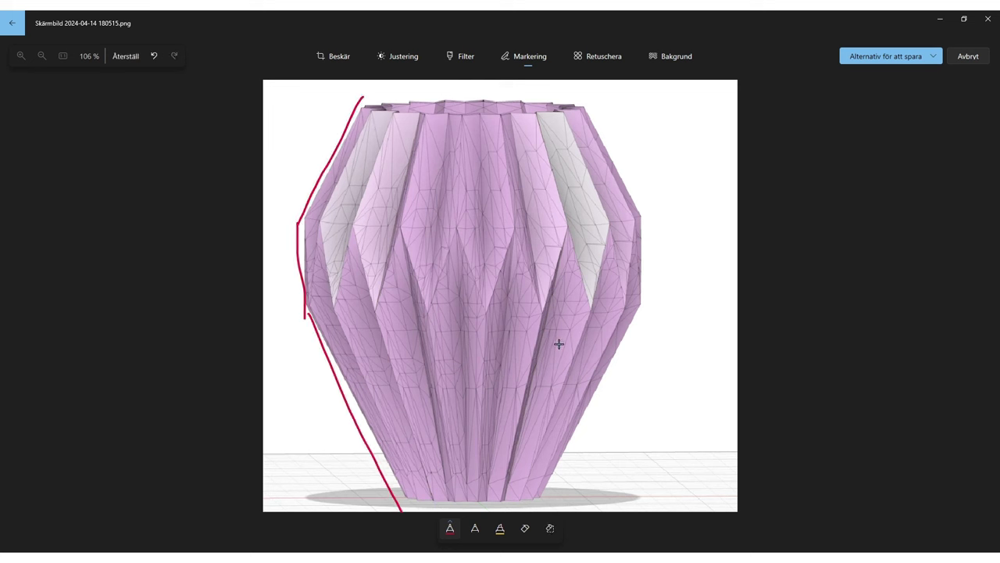
{"action": "left_click", "coordinate": [499, 529]}
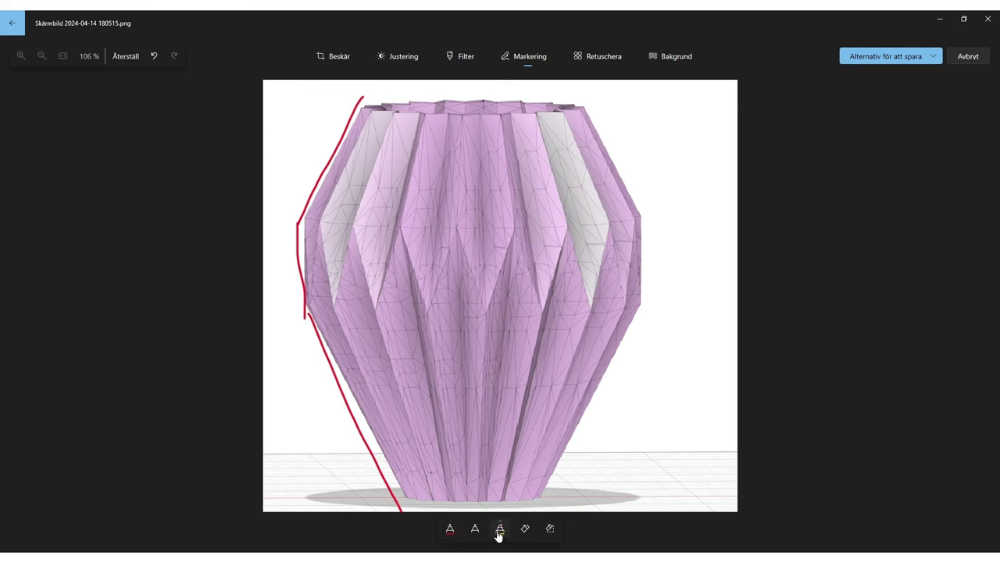
{"action": "left_click_drag", "start_coordinate": [269, 196], "coordinate": [673, 186]}
{"action": "left_click_drag", "start_coordinate": [289, 227], "coordinate": [610, 328]}
{"action": "left_click_drag", "start_coordinate": [325, 415], "coordinate": [614, 233]}
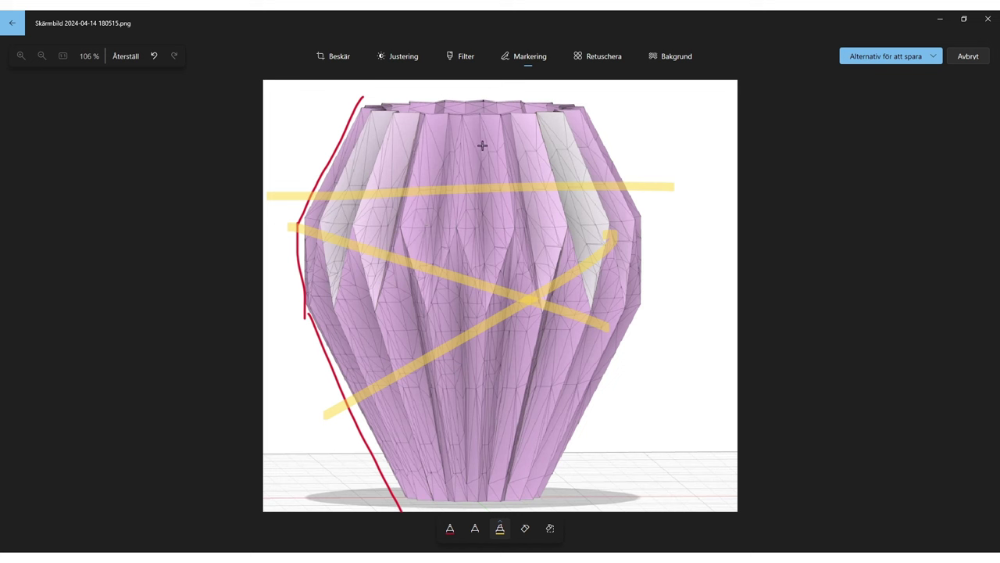
{"action": "key", "text": "ctrl+z"}
{"action": "key", "text": "ctrl+z"}
{"action": "key", "text": "ctrl+z"}
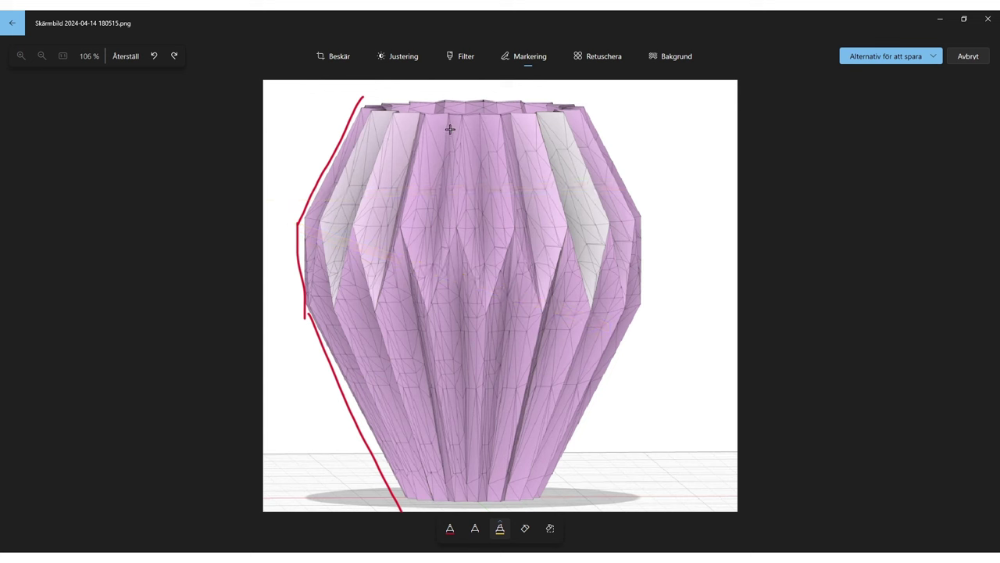
Undo a stray yellow stroke and draw red lines down the vase's folds
{"action": "mouse_move", "coordinate": [447, 123]}
{"action": "left_mouse_down"}
{"action": "mouse_move", "coordinate": [449, 114]}
{"action": "mouse_move", "coordinate": [431, 267]}
{"action": "left_mouse_up"}
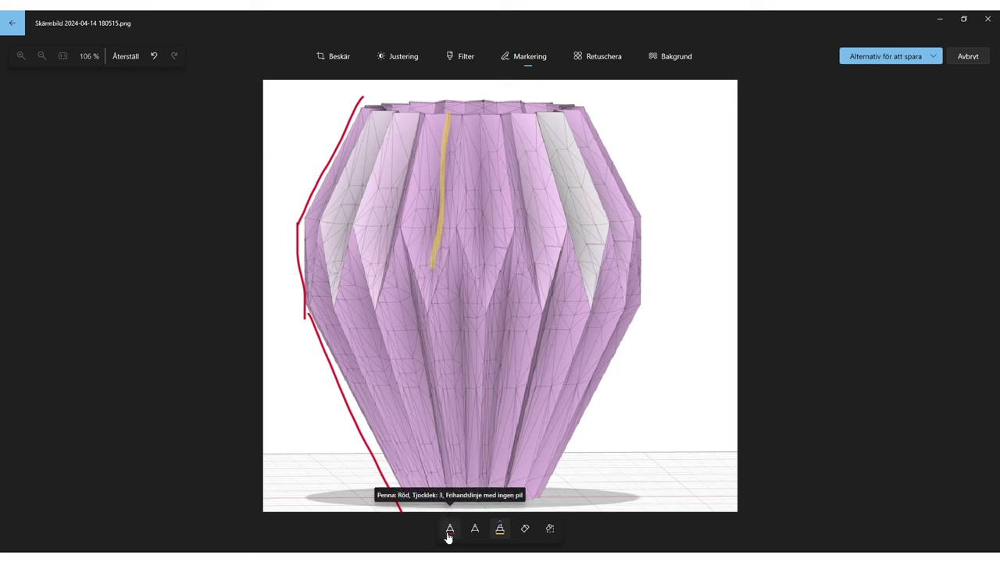
{"action": "key", "text": "ctrl+z"}
{"action": "left_click", "coordinate": [449, 532]}
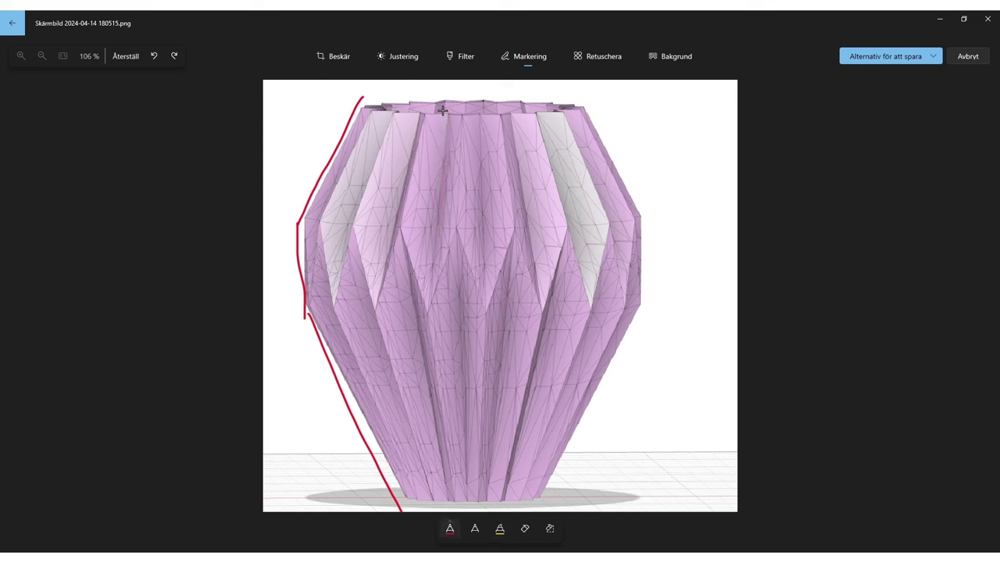
{"action": "left_click_drag", "start_coordinate": [447, 111], "coordinate": [429, 311]}
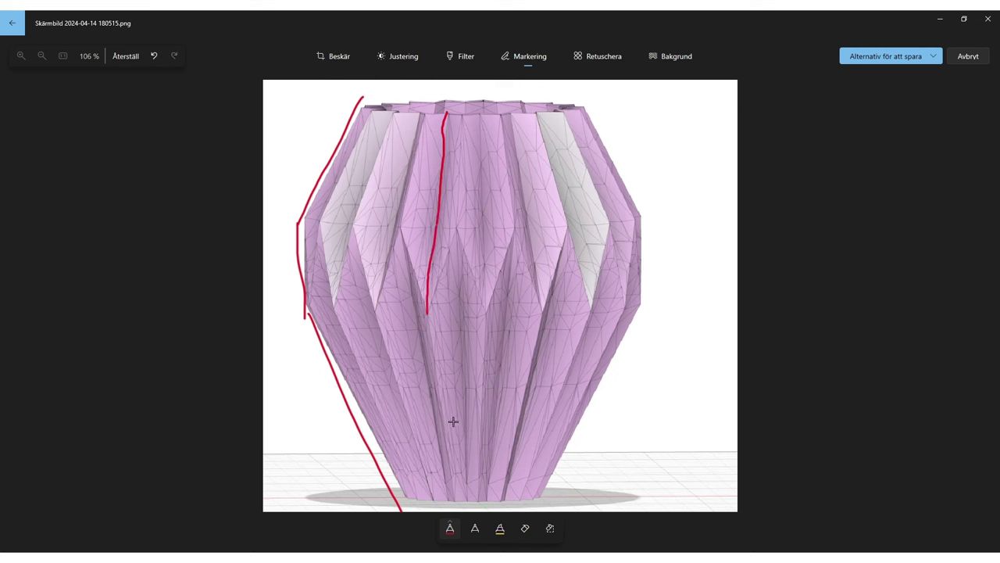
{"action": "left_click_drag", "start_coordinate": [456, 233], "coordinate": [458, 310]}
{"action": "left_click_drag", "start_coordinate": [400, 234], "coordinate": [406, 295]}
Draw red lines along the vase's left and right sides, rim, base and centre
{"action": "mouse_move", "coordinate": [382, 96]}
{"action": "left_mouse_down"}
{"action": "mouse_move", "coordinate": [353, 156]}
{"action": "mouse_move", "coordinate": [275, 414]}
{"action": "left_mouse_up"}
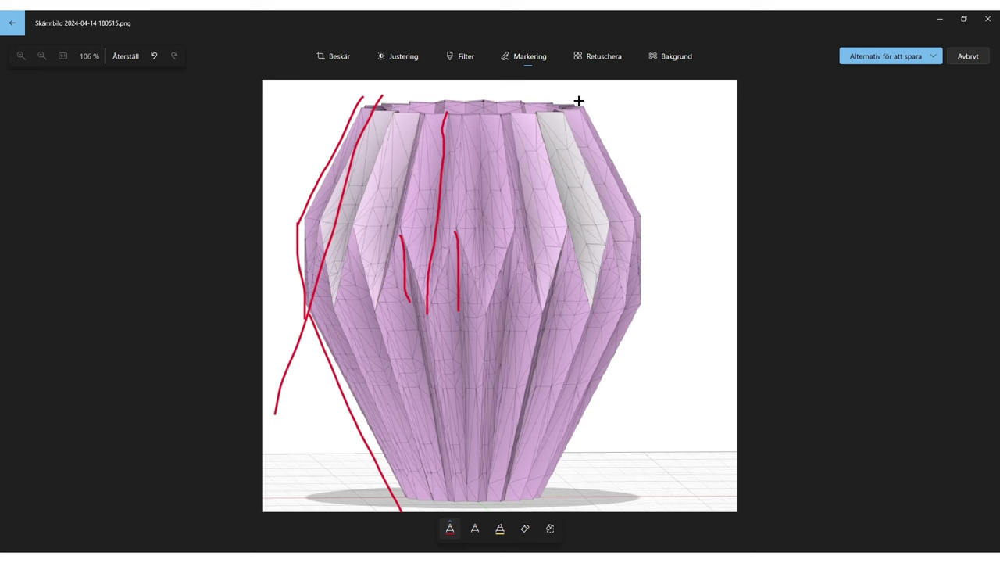
{"action": "left_click_drag", "start_coordinate": [578, 100], "coordinate": [698, 426]}
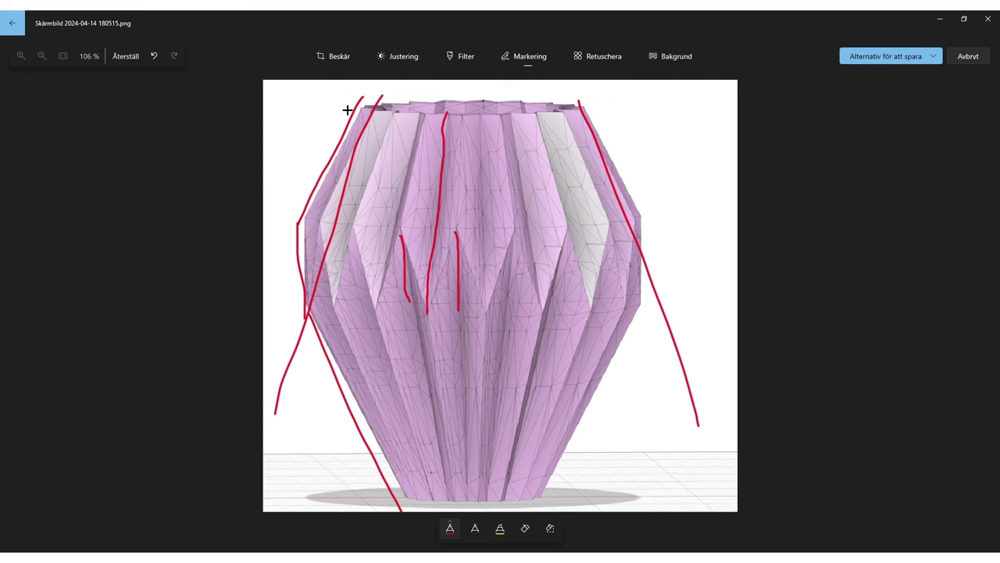
{"action": "left_click_drag", "start_coordinate": [347, 109], "coordinate": [566, 121]}
{"action": "left_click_drag", "start_coordinate": [385, 497], "coordinate": [549, 483]}
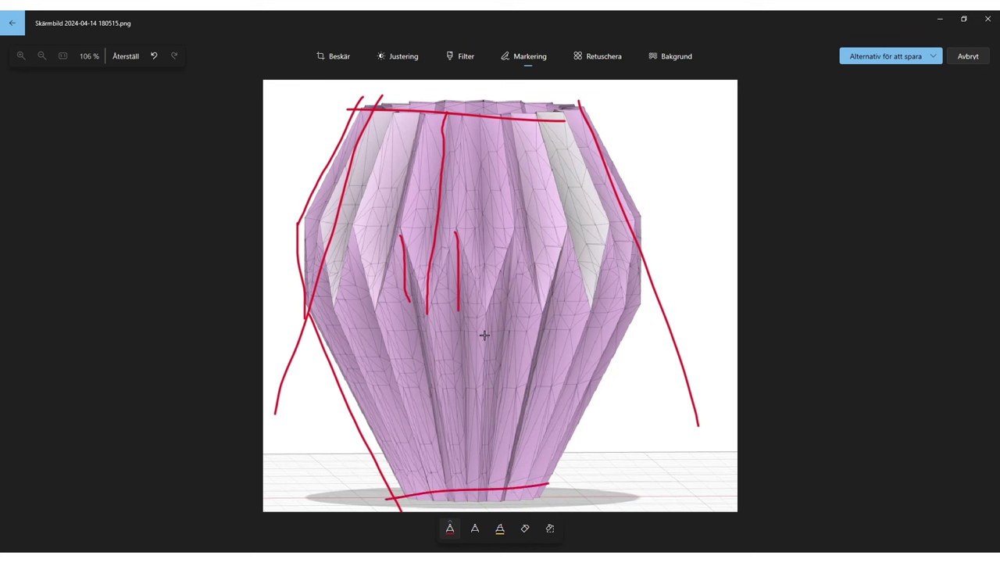
{"action": "left_click_drag", "start_coordinate": [478, 286], "coordinate": [488, 466]}
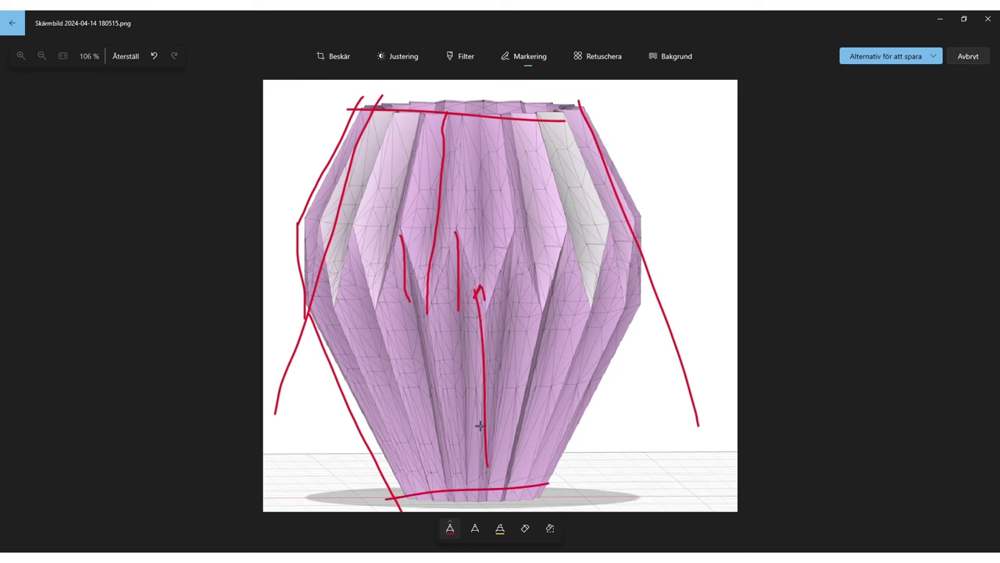
{"action": "left_click_drag", "start_coordinate": [482, 432], "coordinate": [512, 471]}
{"action": "mouse_move", "coordinate": [484, 126]}
{"action": "left_mouse_down"}
{"action": "mouse_move", "coordinate": [482, 234]}
{"action": "mouse_move", "coordinate": [473, 228]}
{"action": "left_mouse_up"}
{"action": "mouse_move", "coordinate": [490, 143]}
{"action": "left_mouse_down"}
{"action": "mouse_move", "coordinate": [479, 126]}
{"action": "mouse_move", "coordinate": [465, 150]}
{"action": "left_mouse_up"}
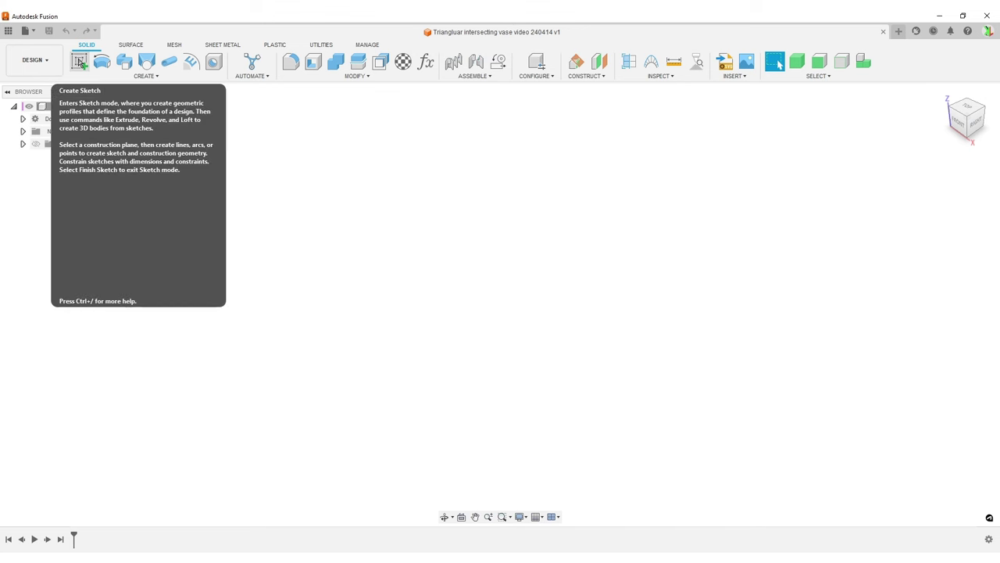
Start a sketch on the XY plane with a diameter-100 construction circle centred on the origin
{"action": "left_click", "coordinate": [80, 63]}
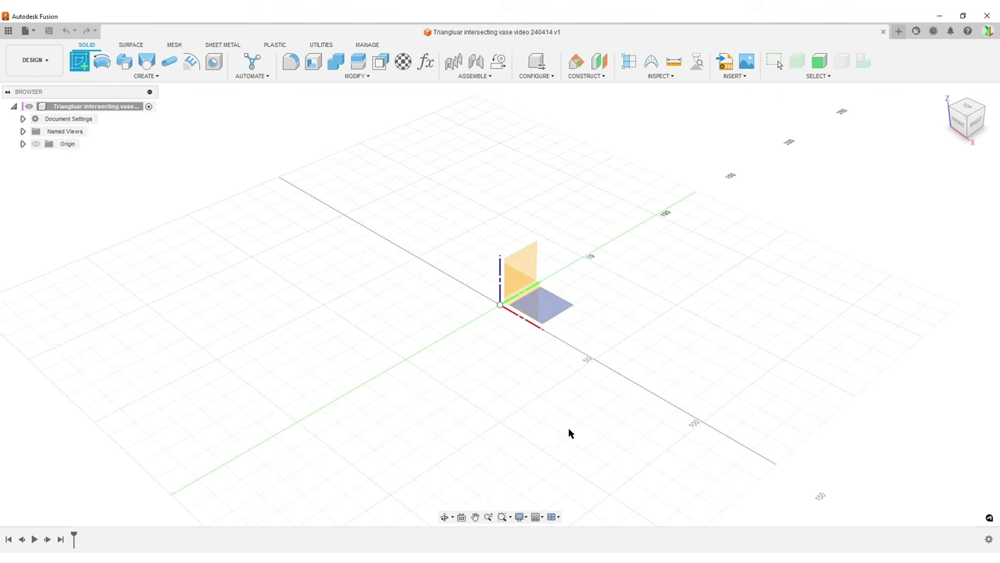
{"action": "left_click", "coordinate": [554, 311]}
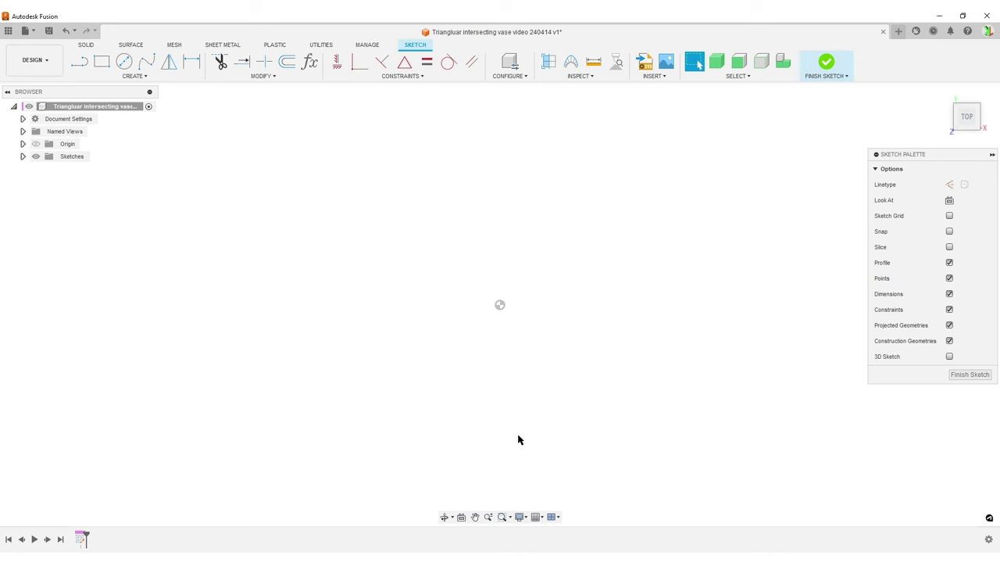
{"action": "left_click", "coordinate": [123, 62]}
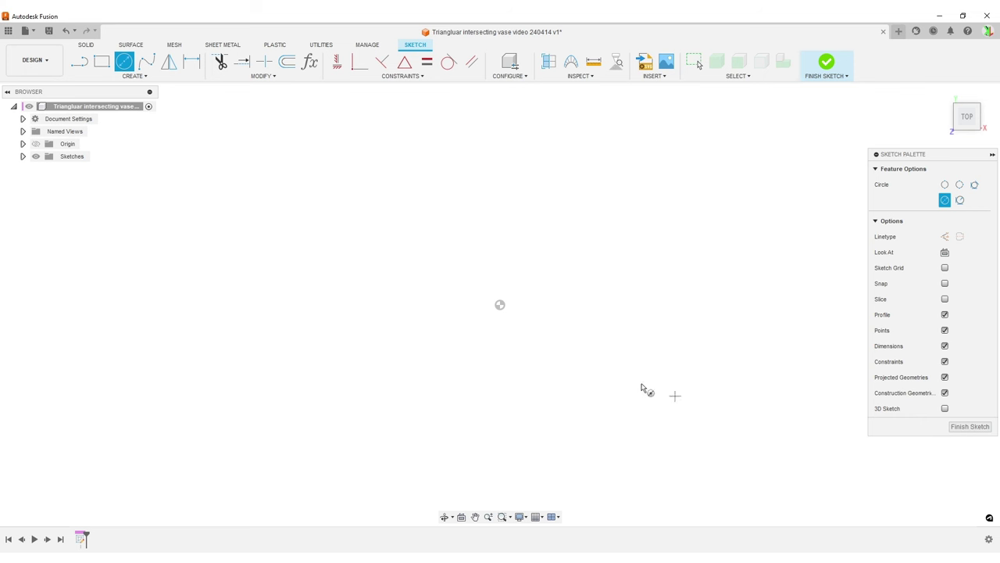
{"action": "left_click", "coordinate": [945, 239]}
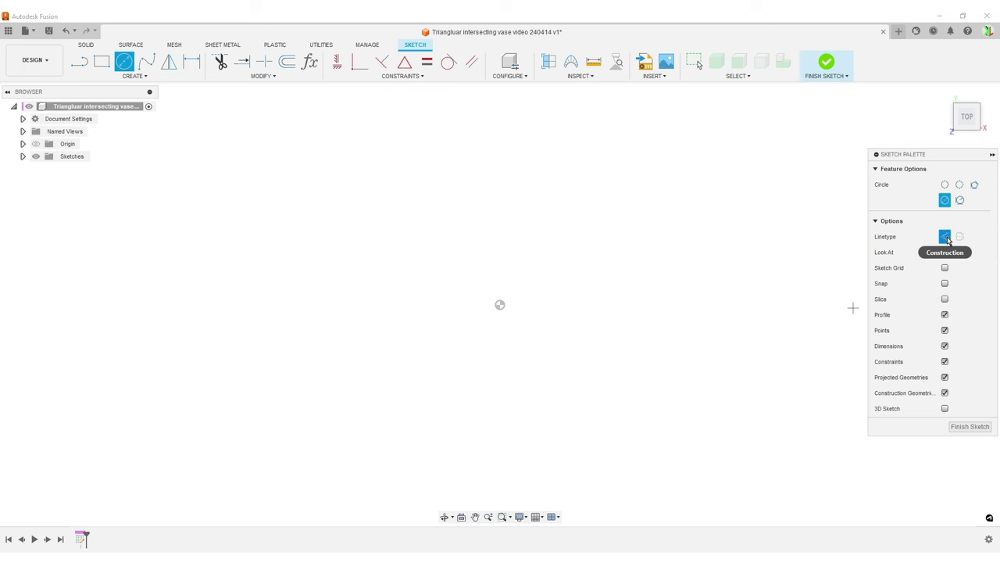
{"action": "left_click", "coordinate": [500, 304]}
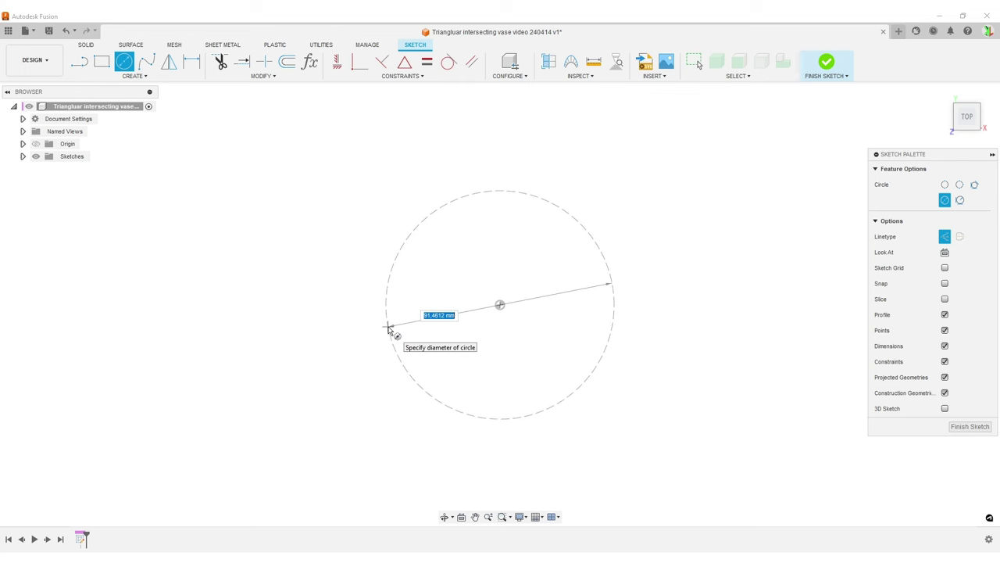
{"action": "type", "text": "100"}
{"action": "key", "text": "Return"}
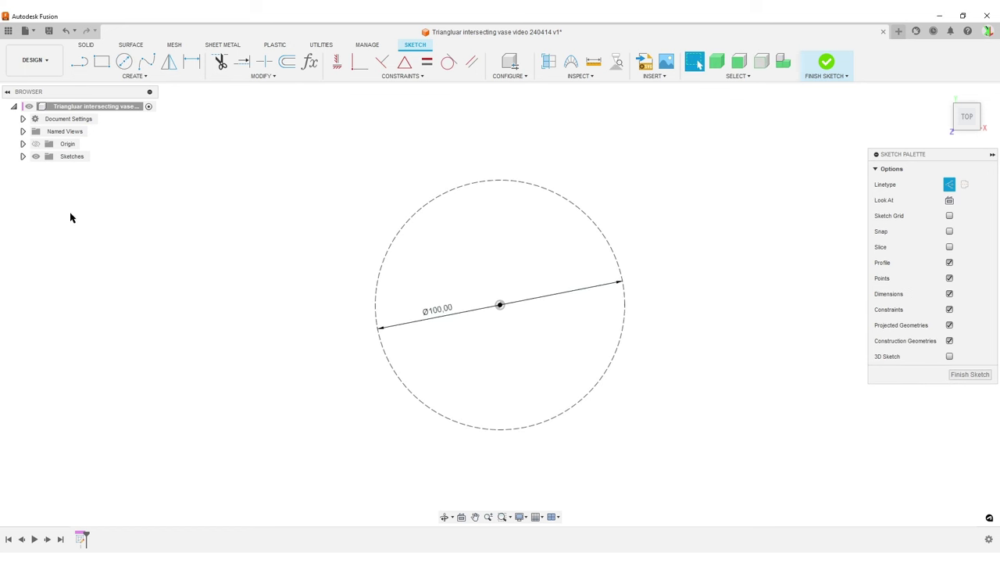
{"action": "left_click", "coordinate": [23, 156]}
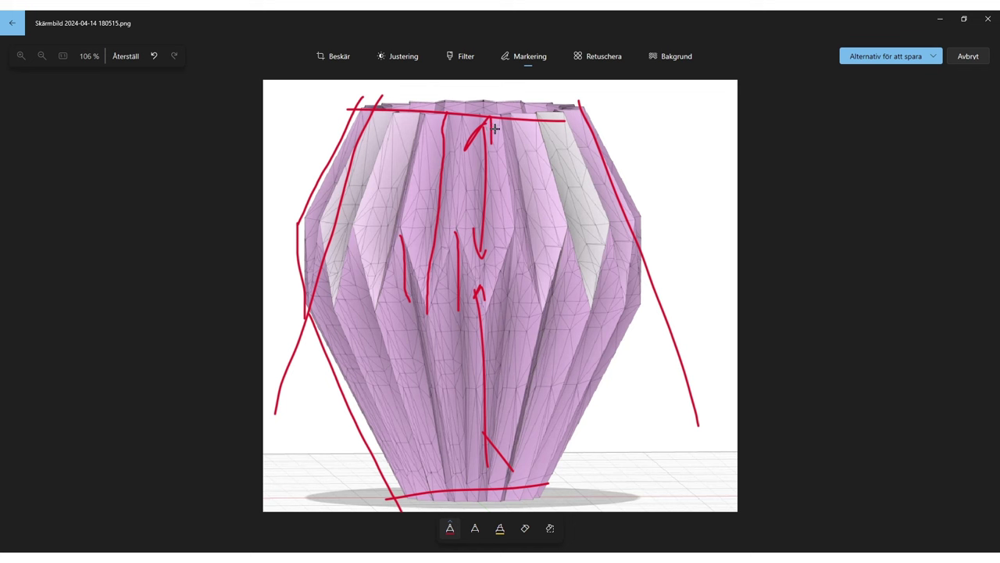
Add a short curved red stroke near the top centre of the vase
{"action": "mouse_move", "coordinate": [486, 115]}
{"action": "left_mouse_down"}
{"action": "mouse_move", "coordinate": [495, 111]}
{"action": "mouse_move", "coordinate": [470, 89]}
{"action": "mouse_move", "coordinate": [486, 109]}
{"action": "mouse_move", "coordinate": [484, 97]}
{"action": "left_mouse_up"}
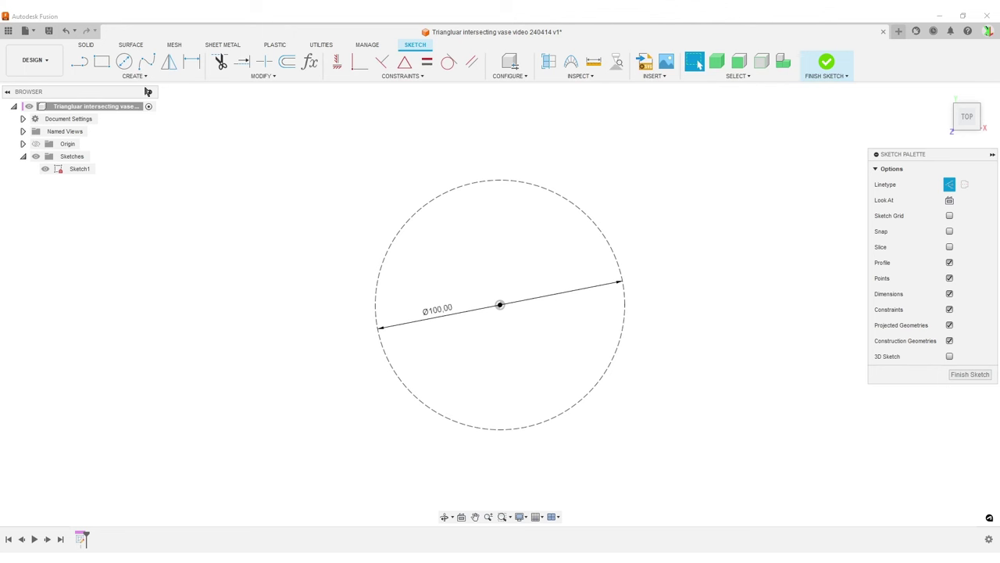
Draw construction lines from the circle centre to its upper-left and lower-left edges and a point left of it
{"action": "left_click", "coordinate": [83, 63]}
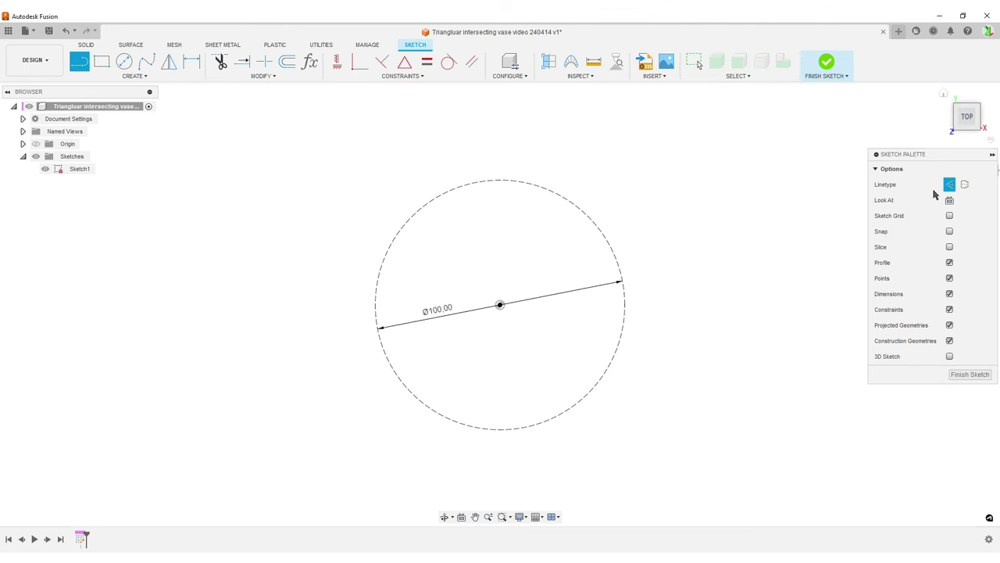
{"action": "scroll", "coordinate": [509, 305], "scroll_direction": "up", "scroll_amount": 2}
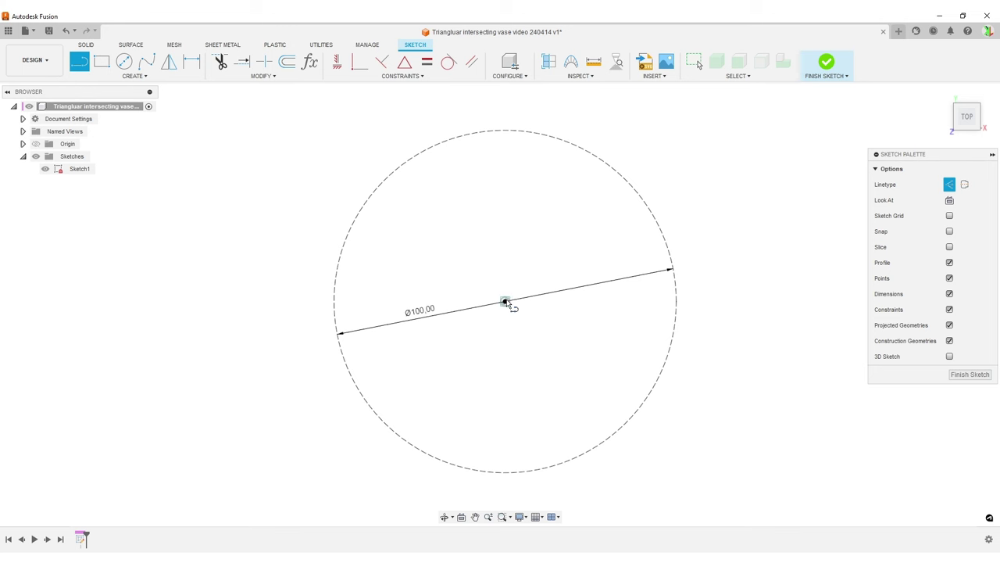
{"action": "left_click", "coordinate": [505, 301]}
{"action": "double_click", "coordinate": [350, 230]}
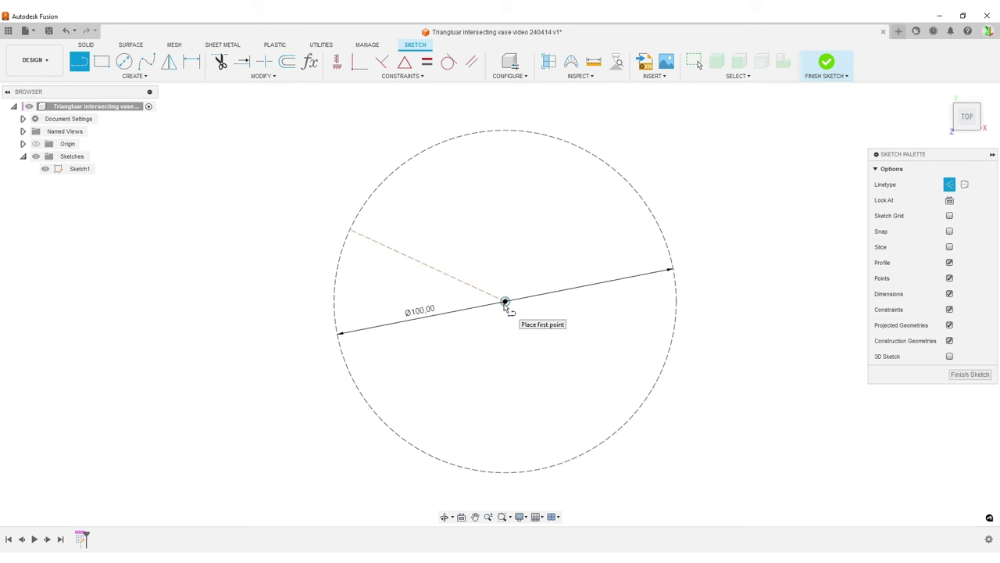
{"action": "left_click", "coordinate": [505, 302]}
{"action": "double_click", "coordinate": [344, 354]}
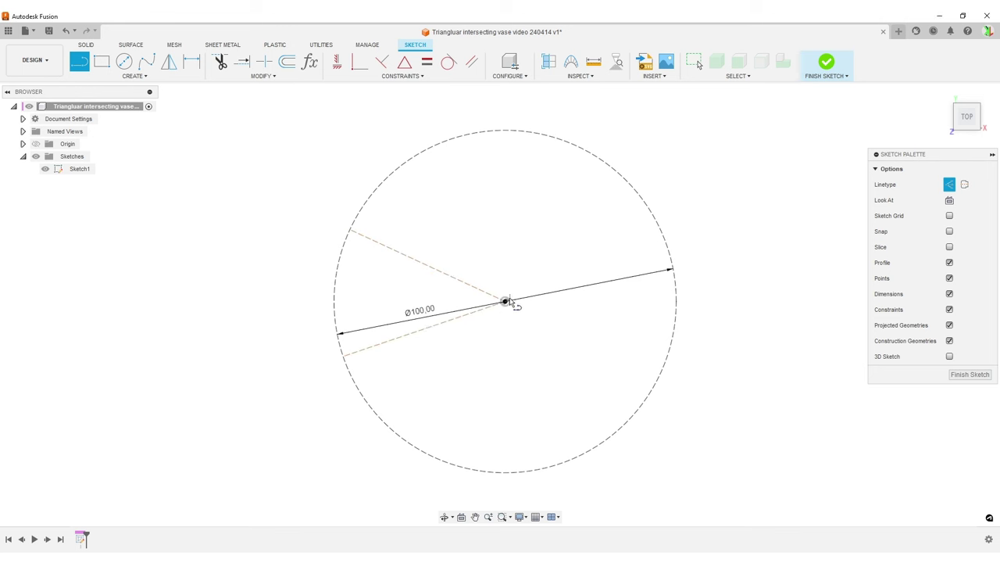
{"action": "left_click", "coordinate": [505, 301]}
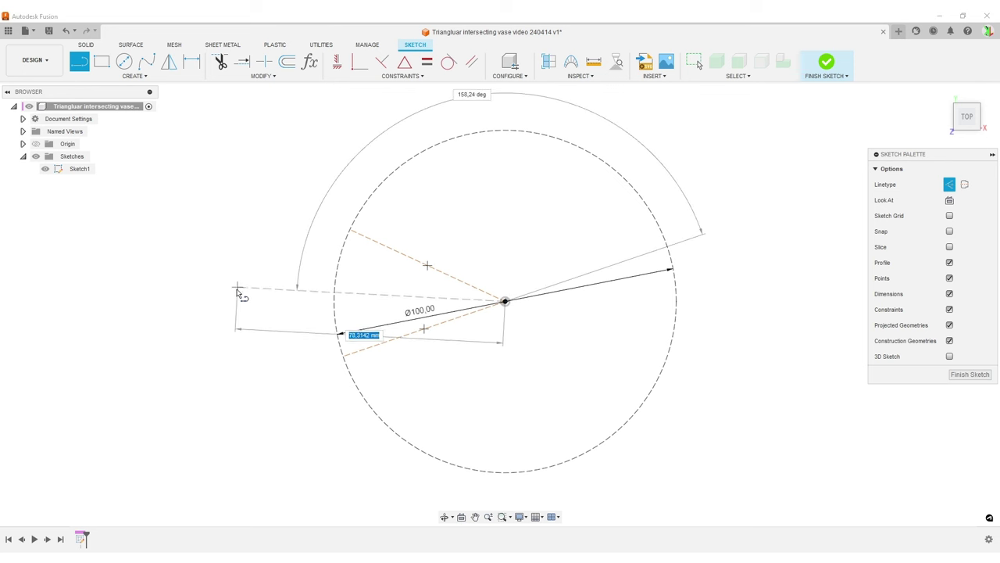
{"action": "left_click", "coordinate": [236, 303]}
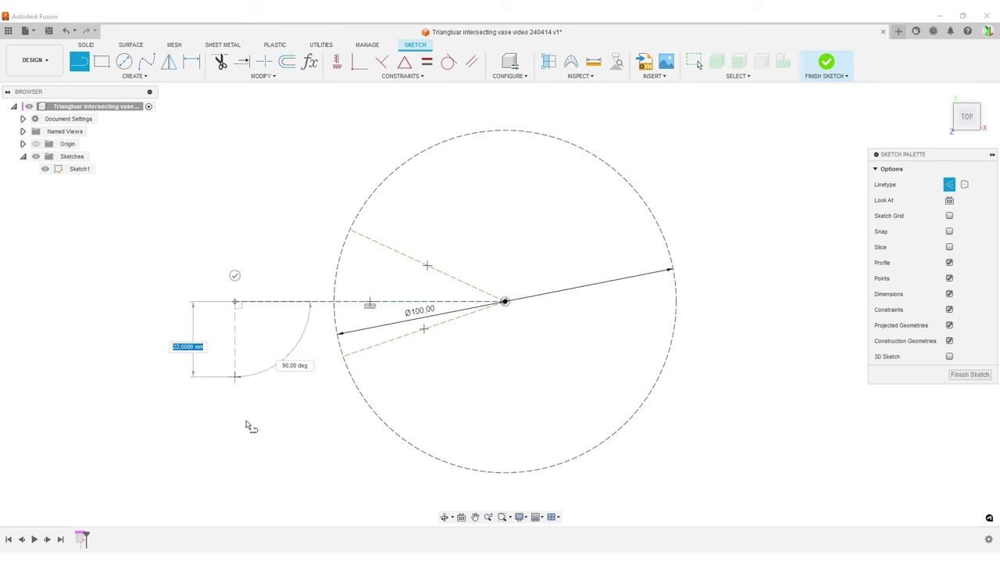
Draw lines joining the left point to both circle points, closing the triangle
{"action": "key", "text": "Escape"}
{"action": "key", "text": "l"}
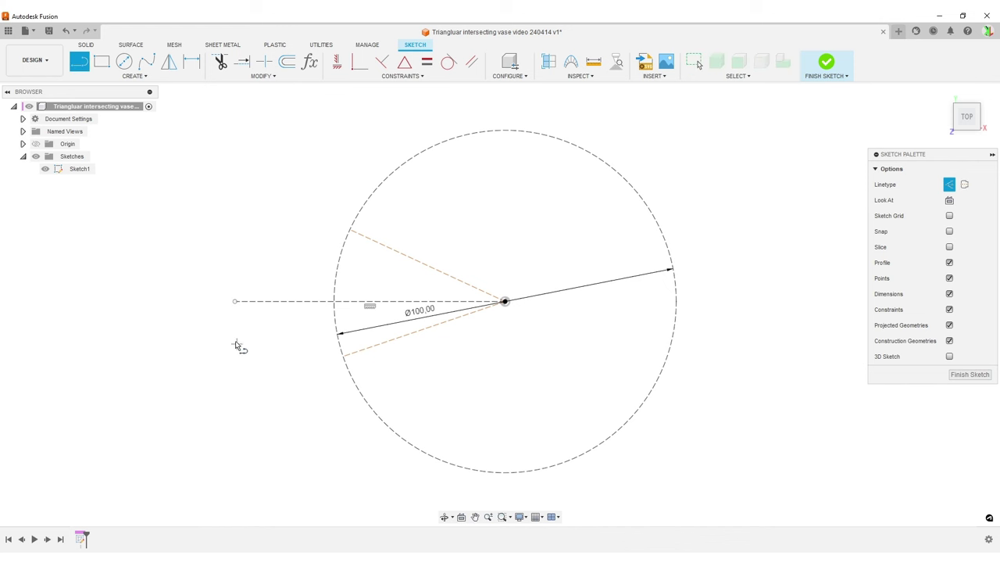
{"action": "left_click", "coordinate": [236, 302]}
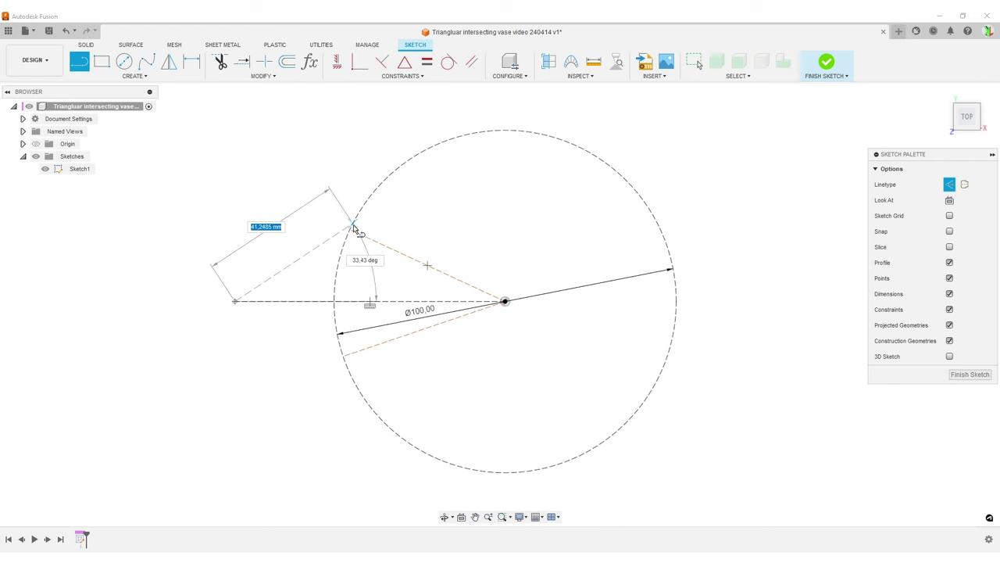
{"action": "left_click", "coordinate": [349, 231]}
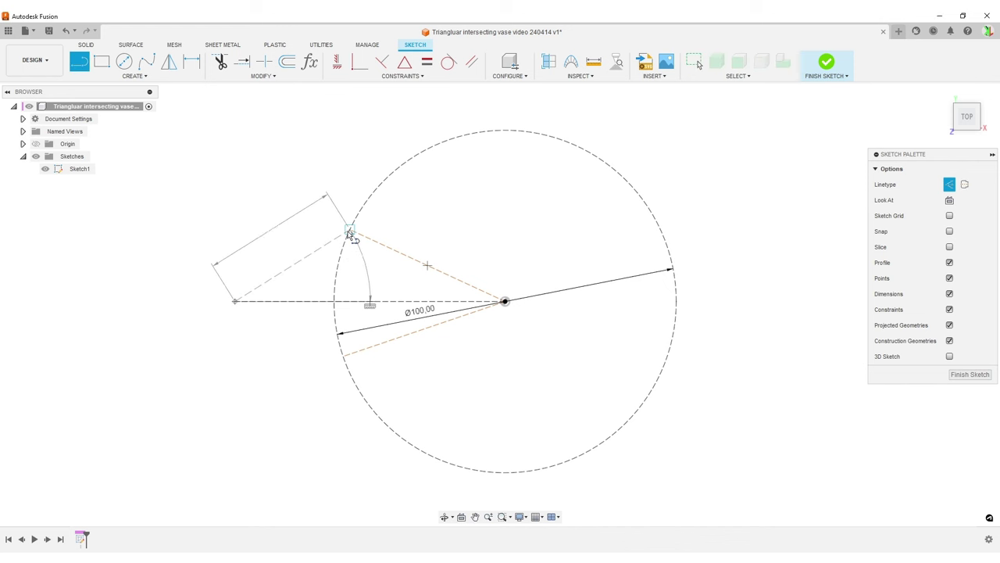
{"action": "left_click", "coordinate": [344, 356]}
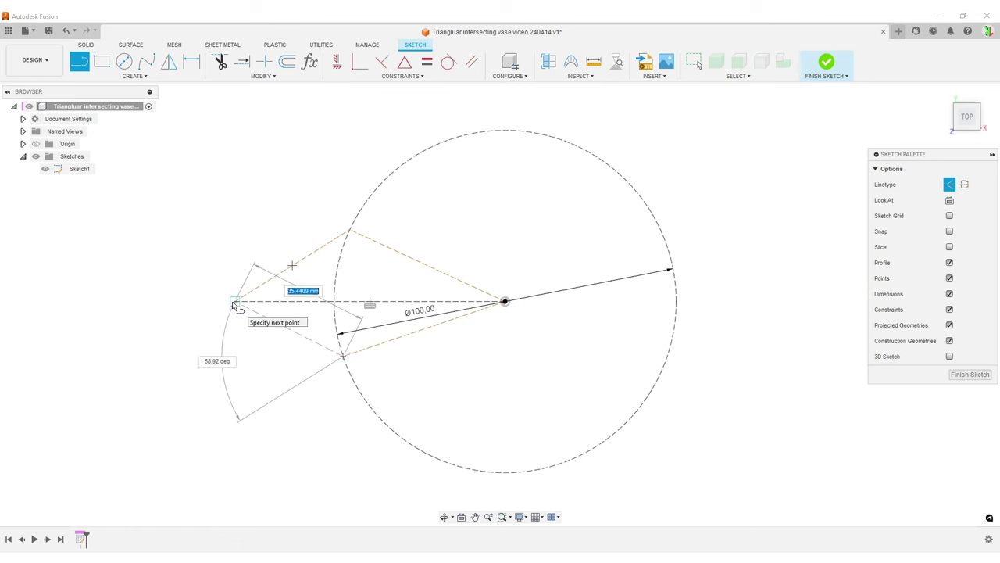
{"action": "left_click", "coordinate": [236, 302]}
{"action": "key", "text": "Escape"}
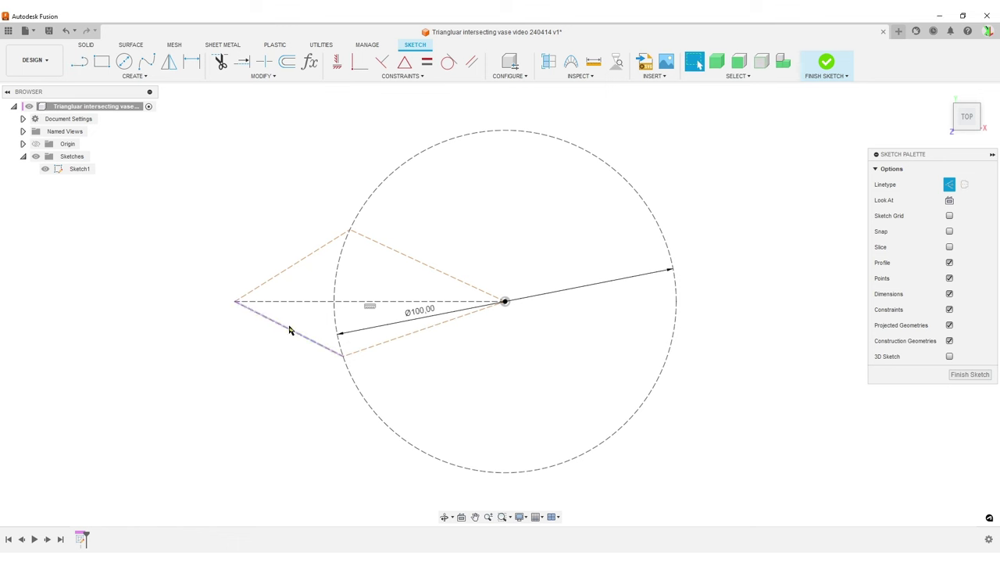
Turn the triangle's two outer edges from construction into normal lines
{"action": "left_click", "coordinate": [290, 329]}
{"action": "left_click", "coordinate": [296, 265], "text": "shift"}
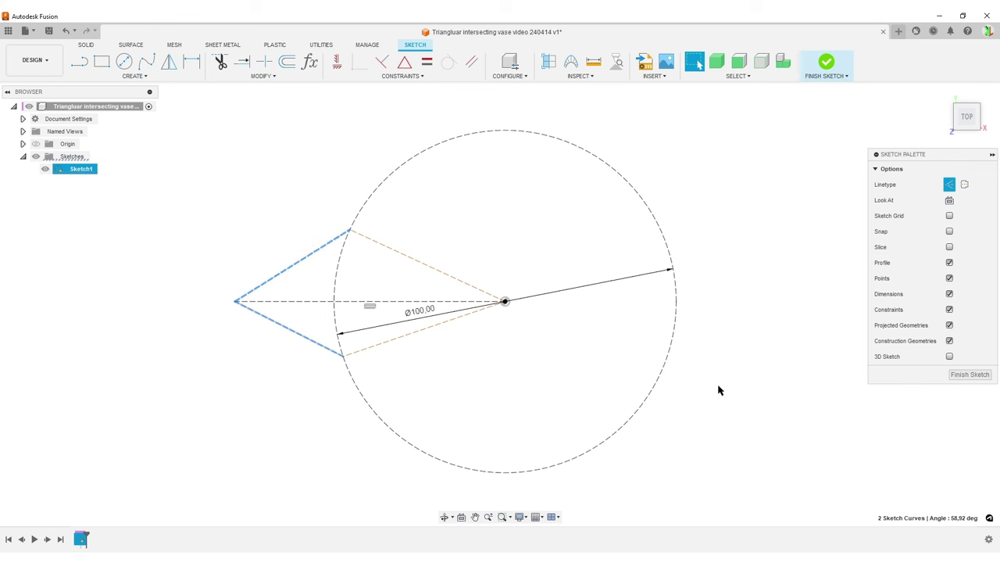
{"action": "key", "text": "x"}
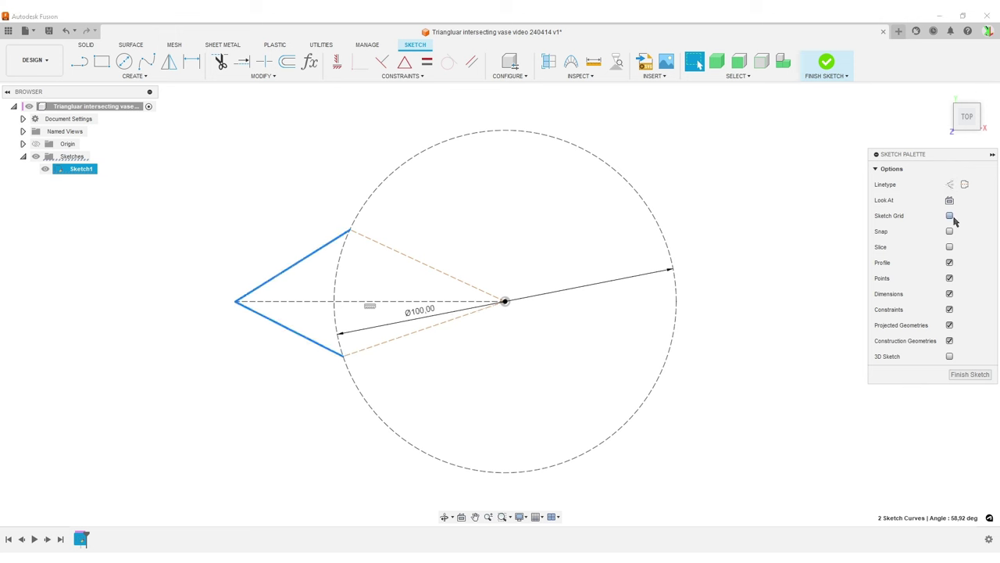
{"action": "left_click", "coordinate": [218, 183]}
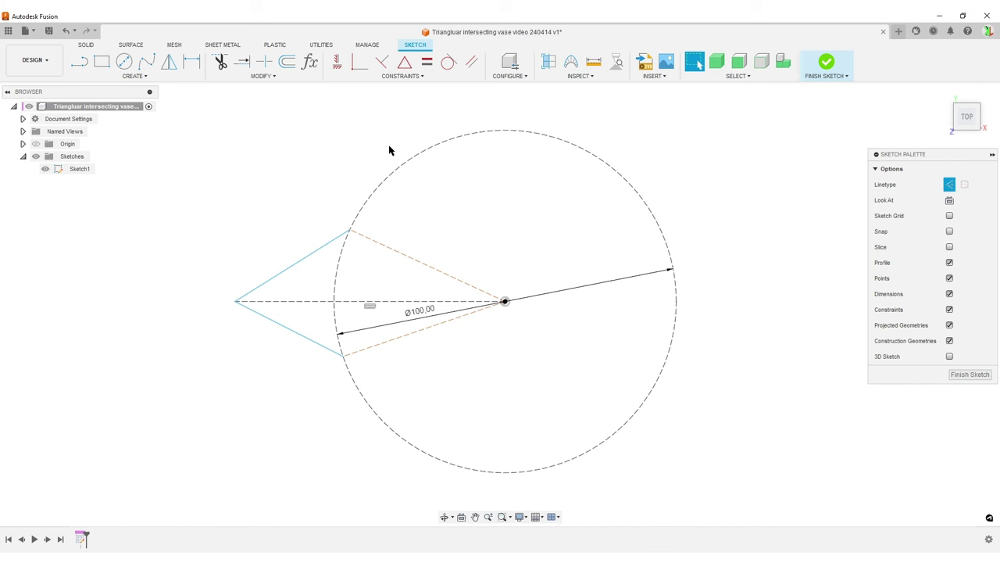
Make the spike's two outer edges equal in length and slide the lower endpoint along the circle
{"action": "left_click", "coordinate": [429, 62]}
{"action": "left_click", "coordinate": [295, 266]}
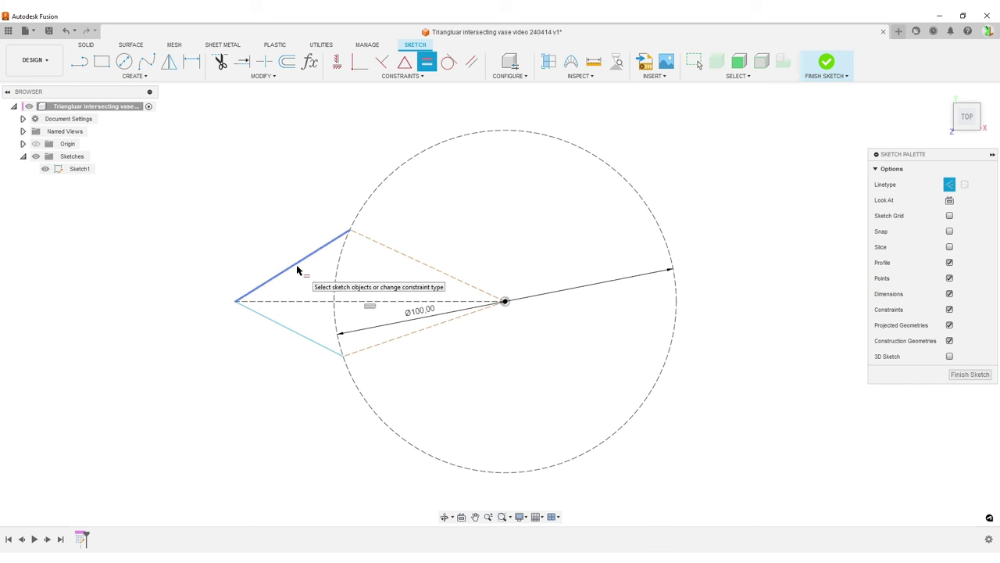
{"action": "left_click", "coordinate": [295, 337]}
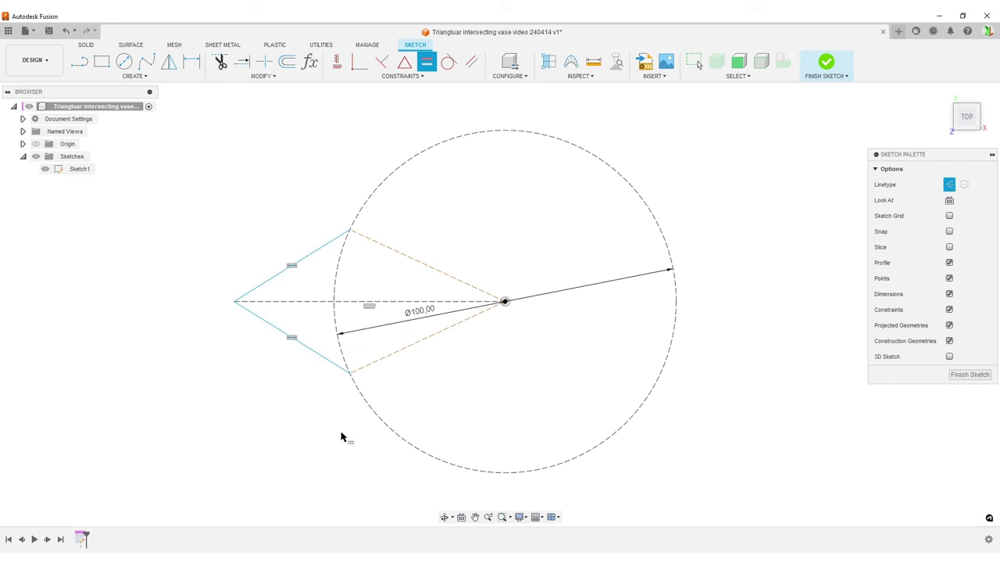
{"action": "key", "text": "Escape"}
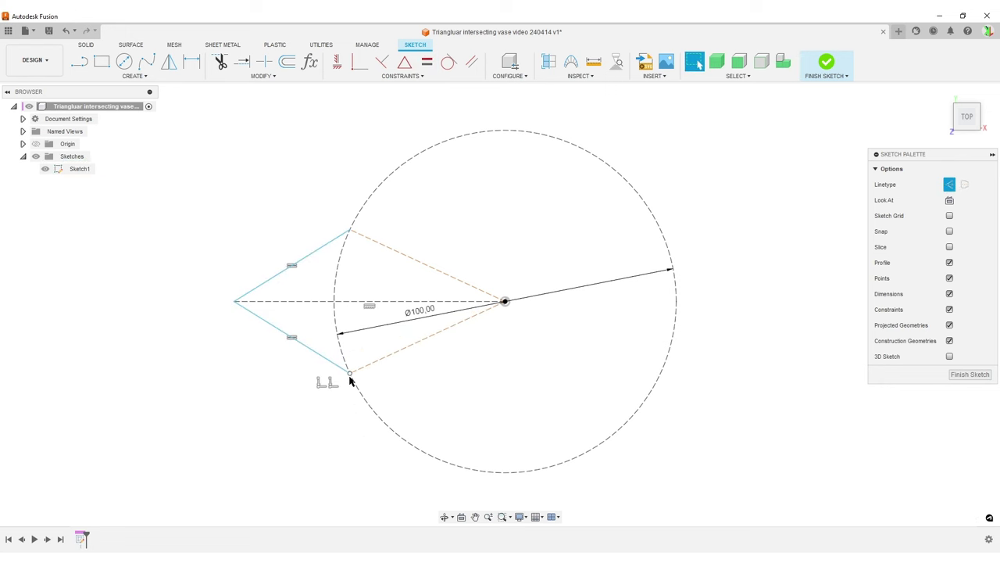
{"action": "mouse_move", "coordinate": [349, 377]}
{"action": "left_mouse_down"}
{"action": "mouse_move", "coordinate": [345, 351]}
{"action": "mouse_move", "coordinate": [342, 382]}
{"action": "mouse_move", "coordinate": [338, 352]}
{"action": "mouse_move", "coordinate": [351, 402]}
{"action": "mouse_move", "coordinate": [341, 386]}
{"action": "mouse_move", "coordinate": [351, 384]}
{"action": "left_mouse_up"}
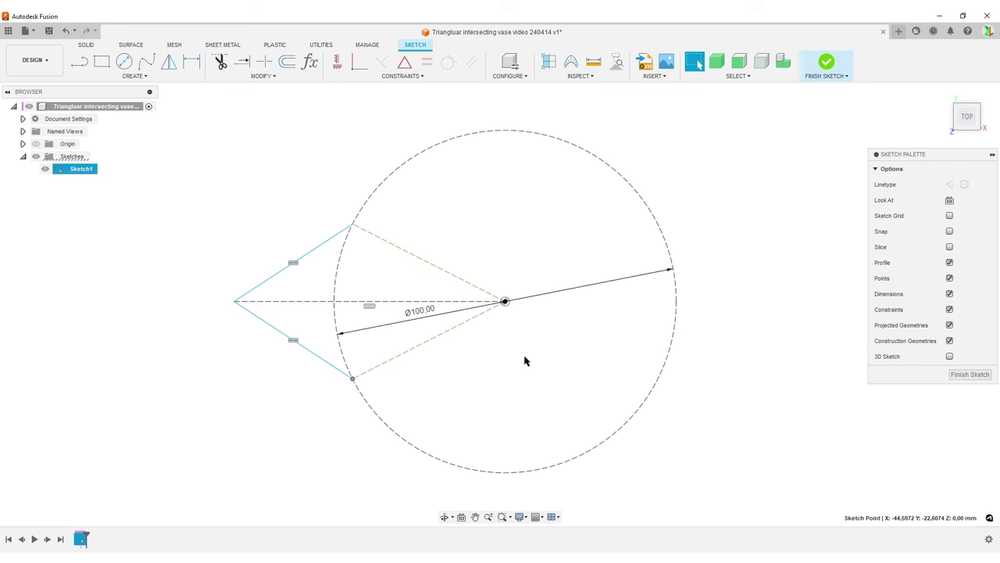
{"action": "key", "text": "alt+Tab"}
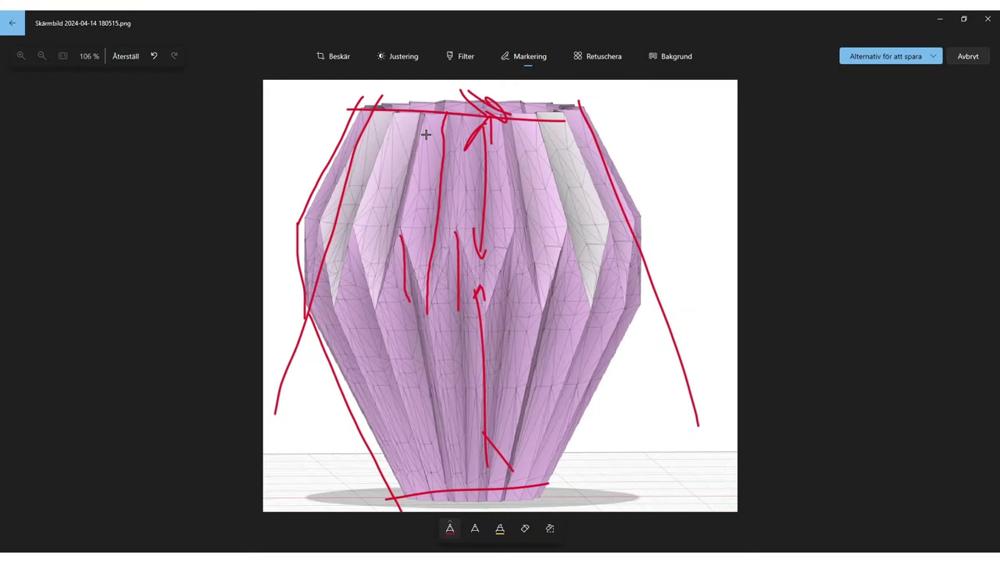
{"action": "key", "text": "alt+Tab"}
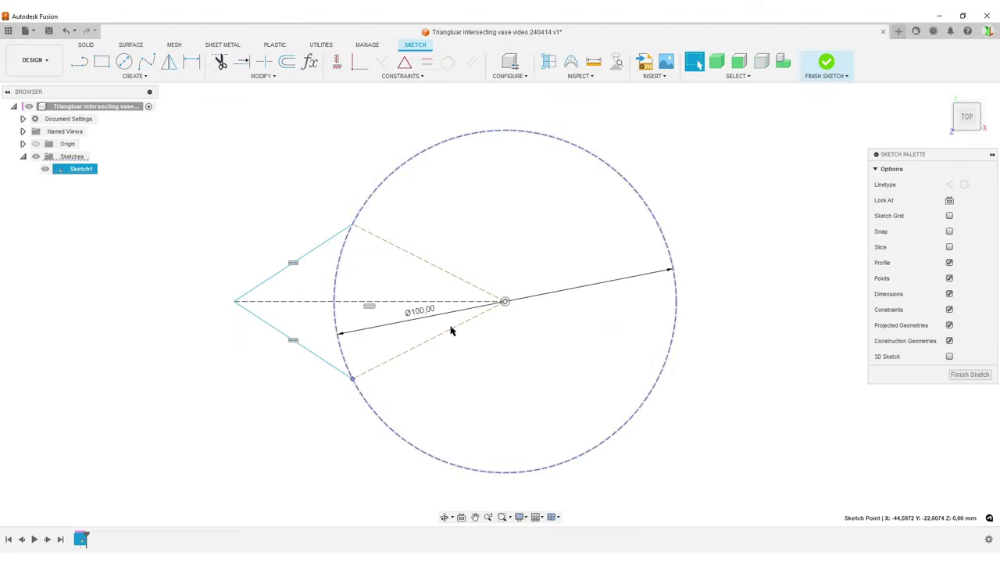
{"action": "key", "text": "d"}
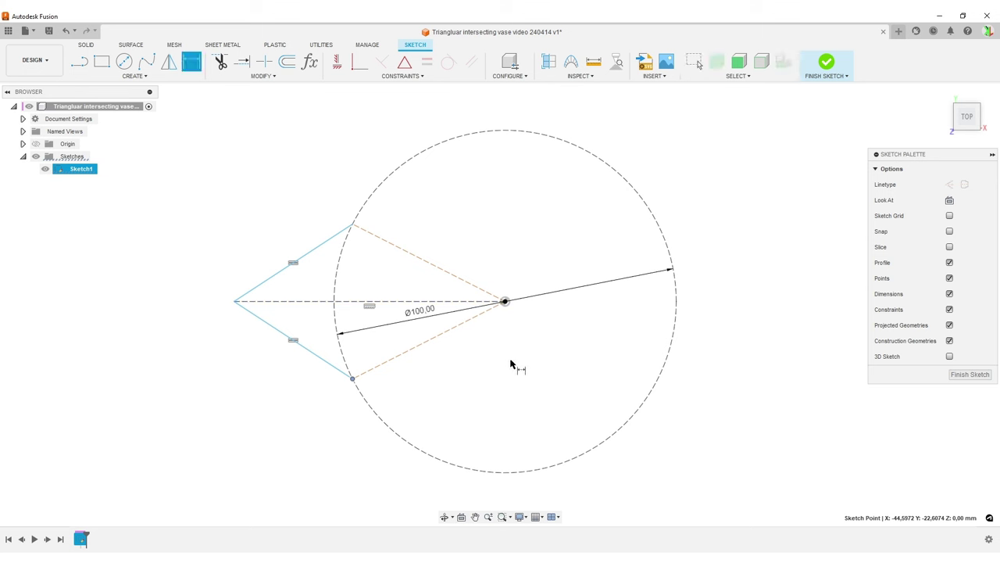
Dimension the angle between the construction lines at the centre as 360/18, giving 20°
{"action": "left_click", "coordinate": [469, 283]}
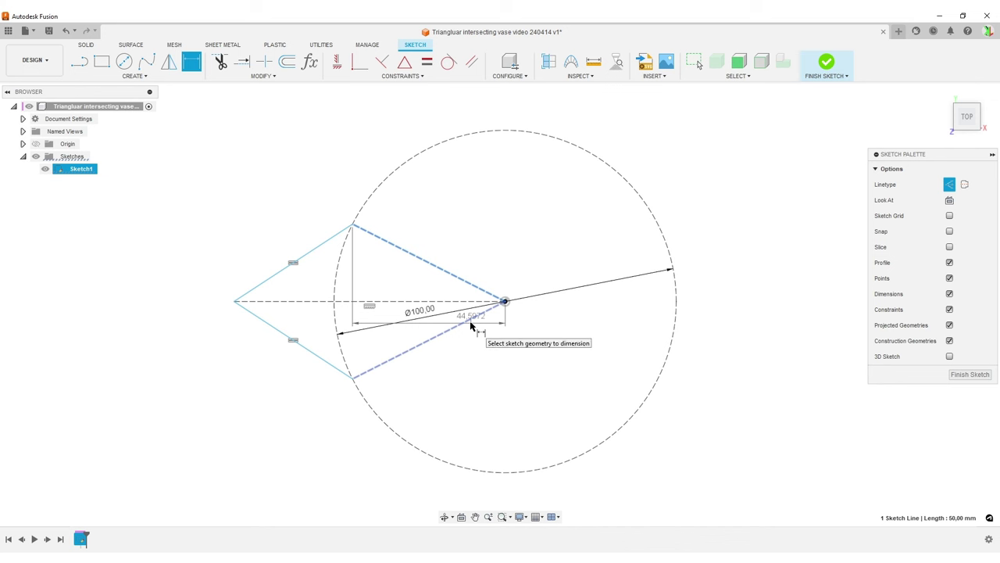
{"action": "left_click", "coordinate": [484, 311]}
{"action": "left_click", "coordinate": [639, 303]}
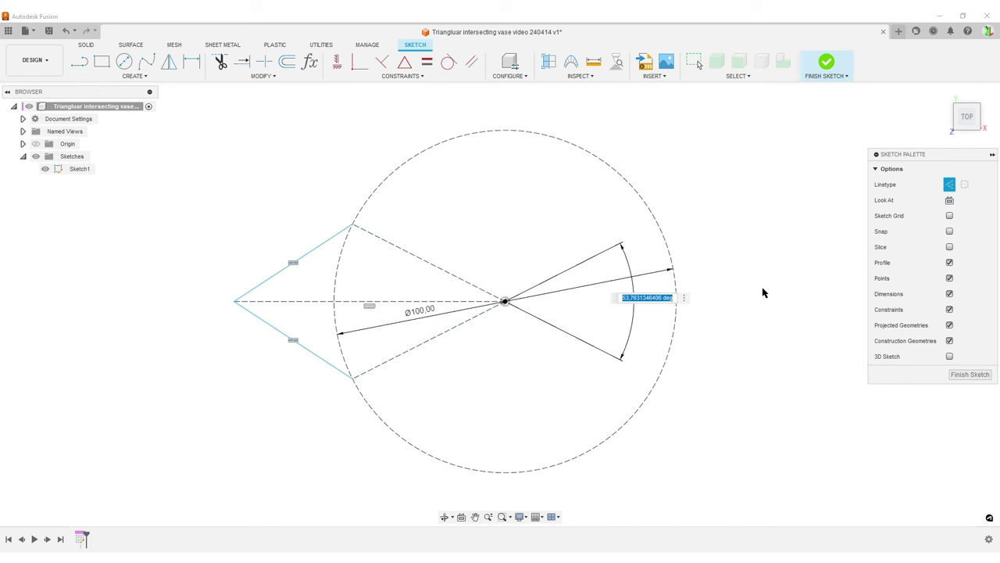
{"action": "type", "text": "360/18"}
{"action": "key", "text": "Return"}
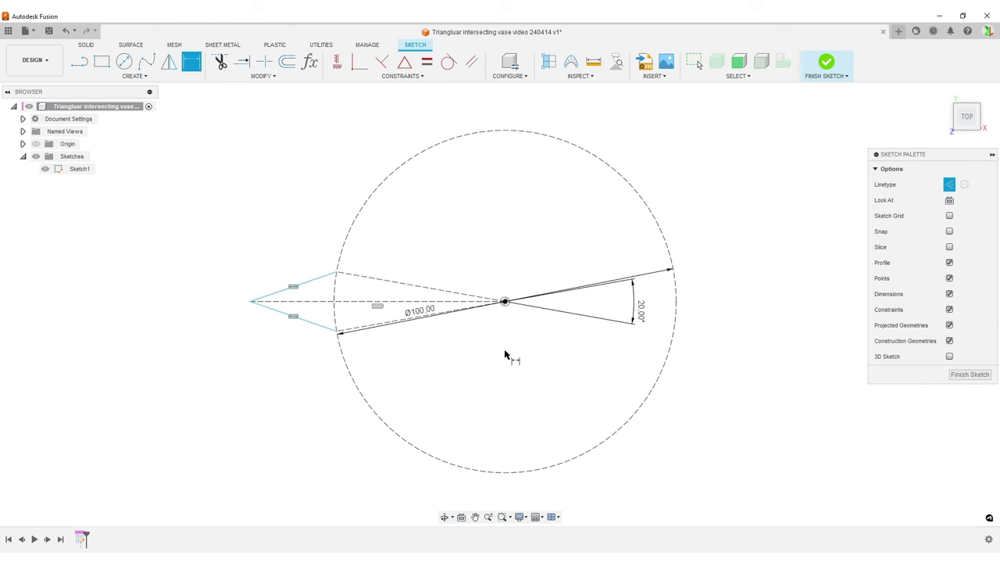
{"action": "scroll", "coordinate": [504, 355], "scroll_direction": "up", "scroll_amount": 1}
{"action": "middle_click_drag", "start_coordinate": [504, 355], "coordinate": [514, 350]}
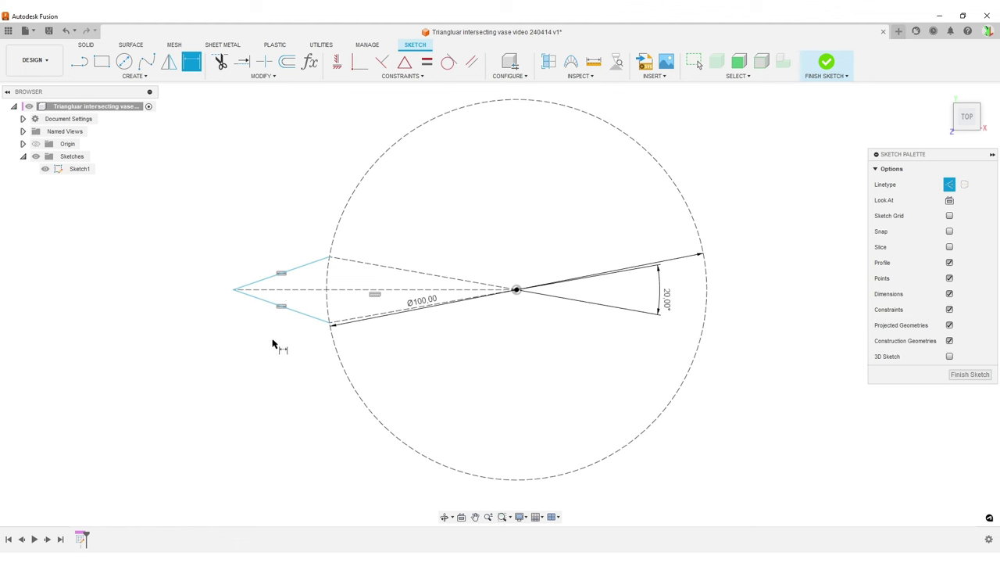
{"action": "key", "text": "Escape"}
Move the spike's tip toward the circle and dimension its tip angle as 60°
{"action": "scroll", "coordinate": [291, 283], "scroll_direction": "up", "scroll_amount": 1}
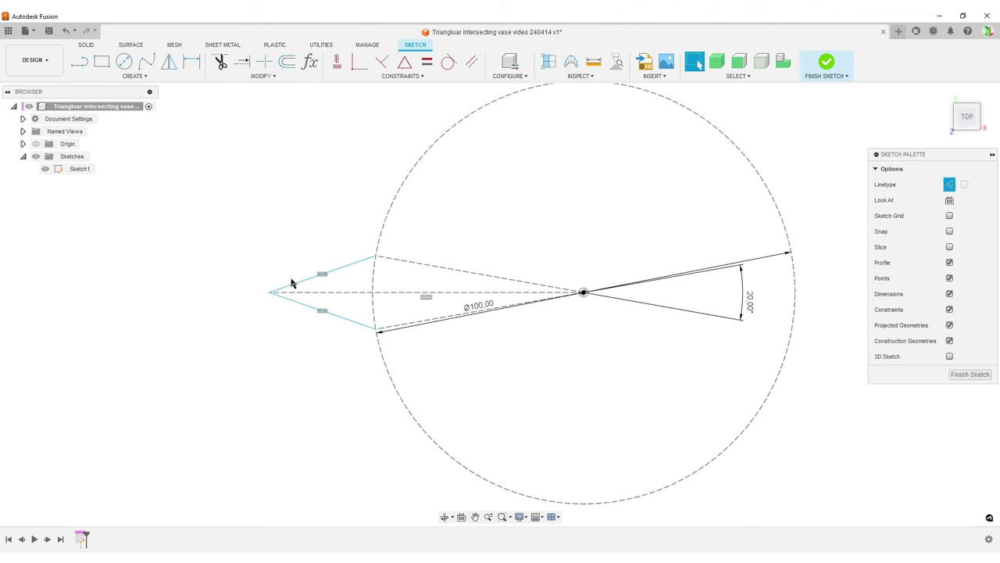
{"action": "mouse_move", "coordinate": [269, 293]}
{"action": "left_mouse_down"}
{"action": "mouse_move", "coordinate": [332, 292]}
{"action": "mouse_move", "coordinate": [302, 294]}
{"action": "mouse_move", "coordinate": [325, 290]}
{"action": "mouse_move", "coordinate": [311, 292]}
{"action": "left_mouse_up"}
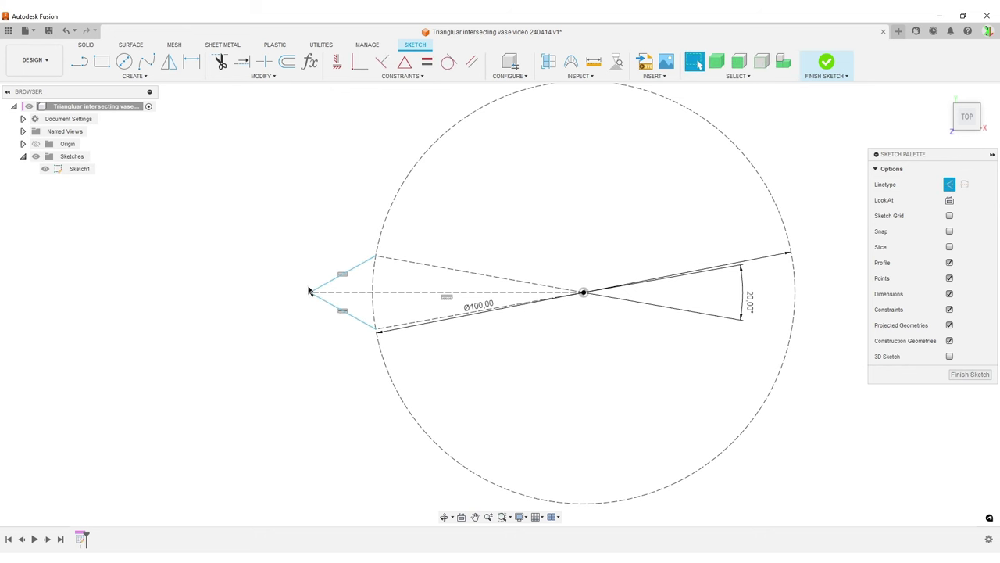
{"action": "key", "text": "d"}
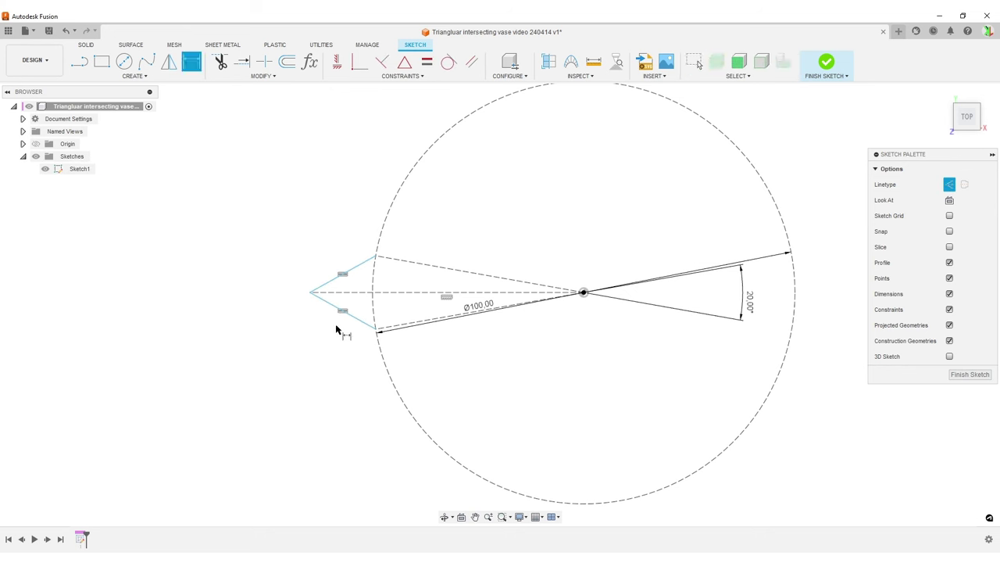
{"action": "left_click", "coordinate": [355, 317]}
{"action": "left_click", "coordinate": [339, 276]}
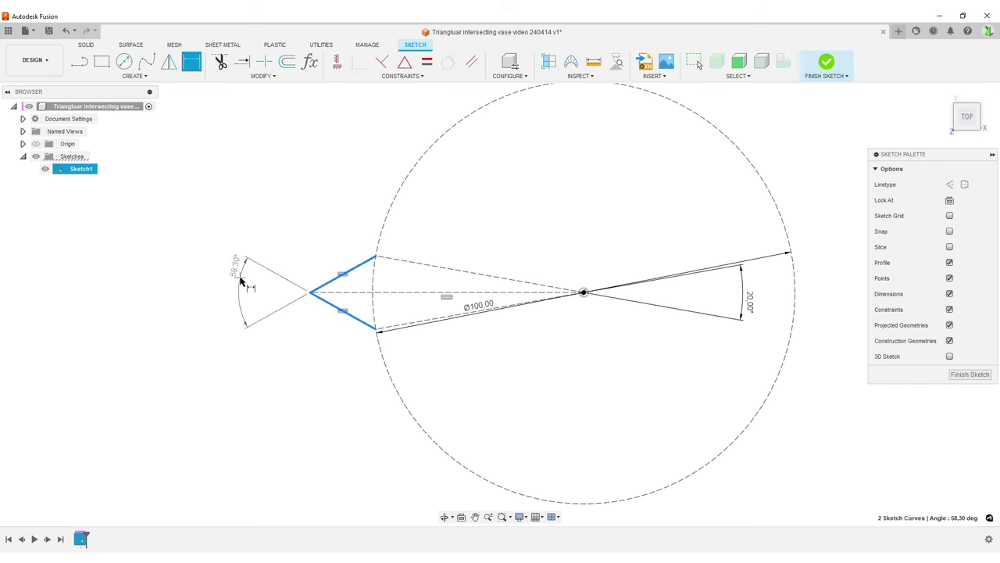
{"action": "left_click", "coordinate": [241, 281]}
{"action": "type", "text": "60"}
{"action": "key", "text": "Return"}
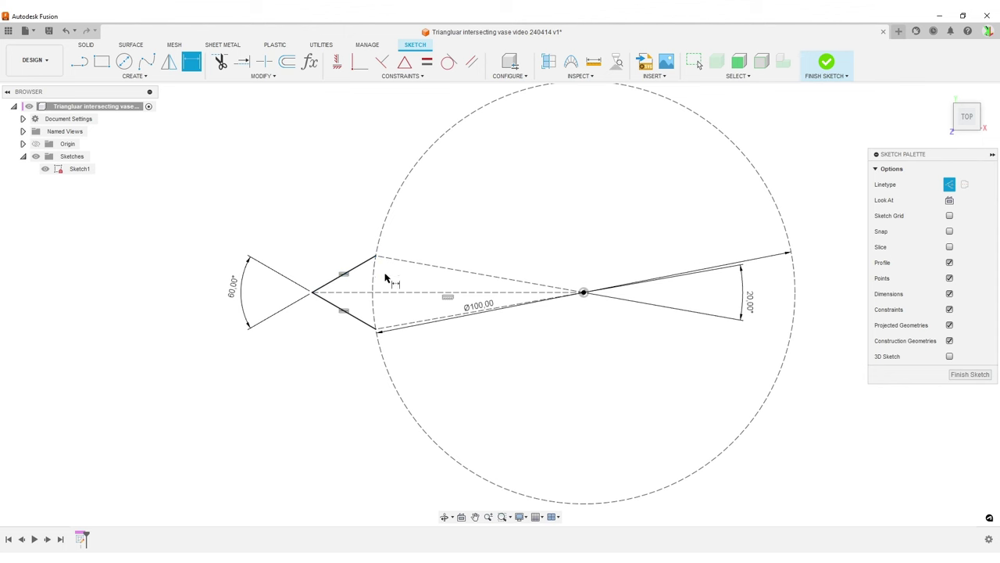
{"action": "scroll", "coordinate": [563, 367], "scroll_direction": "down", "scroll_amount": 2}
{"action": "mouse_move", "coordinate": [563, 367]}
{"action": "middle_mouse_down"}
{"action": "mouse_move", "coordinate": [542, 354]}
{"action": "mouse_move", "coordinate": [520, 311]}
{"action": "middle_mouse_up"}
{"action": "key", "text": "d"}
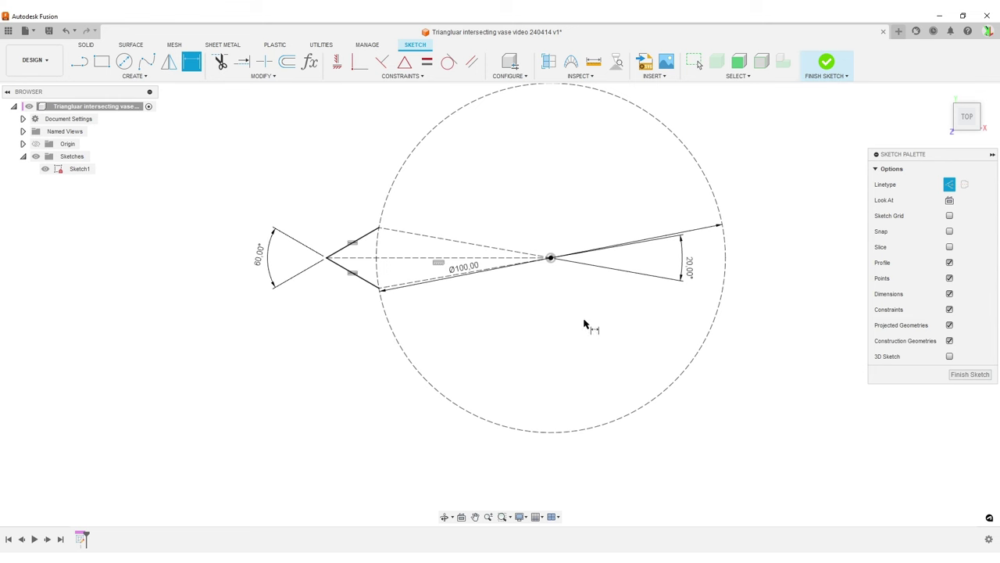
{"action": "middle_click_drag", "start_coordinate": [587, 326], "coordinate": [588, 337]}
{"action": "key", "text": "Escape"}
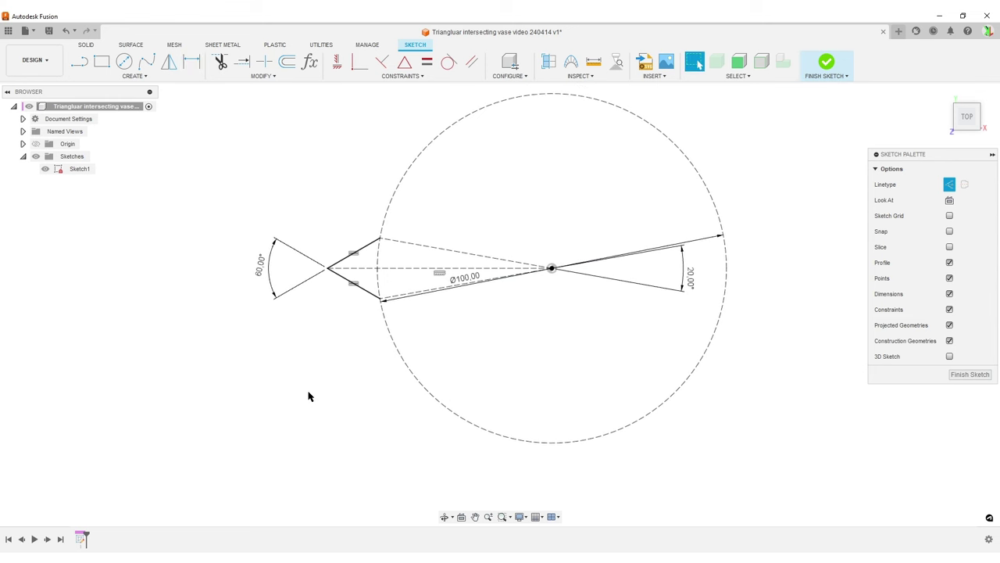
{"action": "key", "text": "s"}
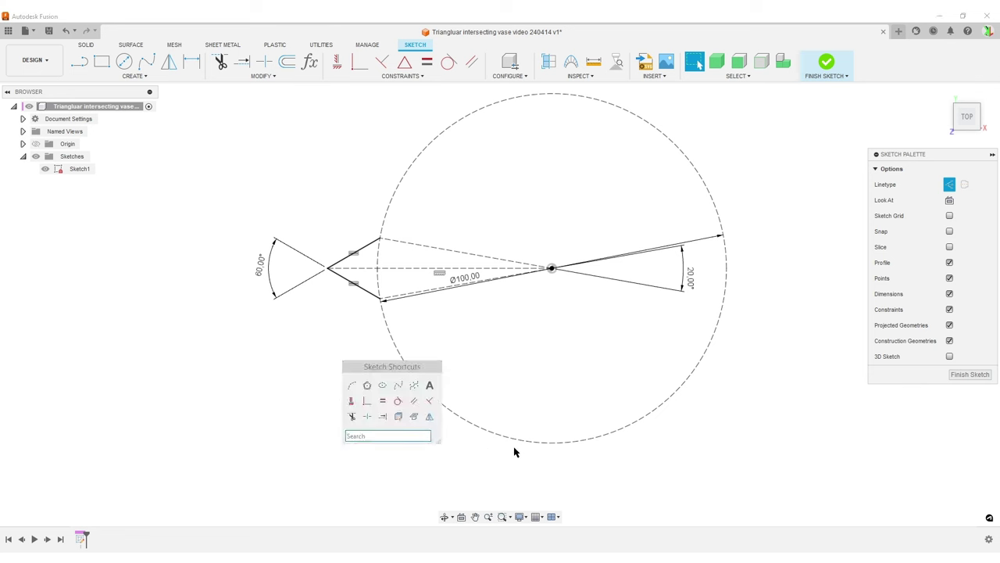
Circular-pattern the two spike edges 18 times around the circle centre and finish the sketch
{"action": "type", "text": "circ"}
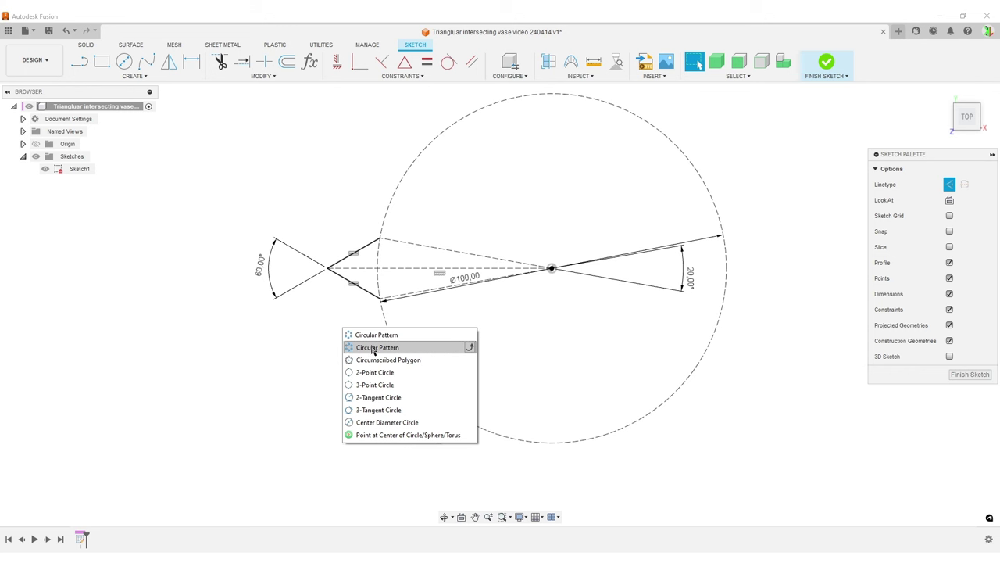
{"action": "left_click", "coordinate": [373, 350]}
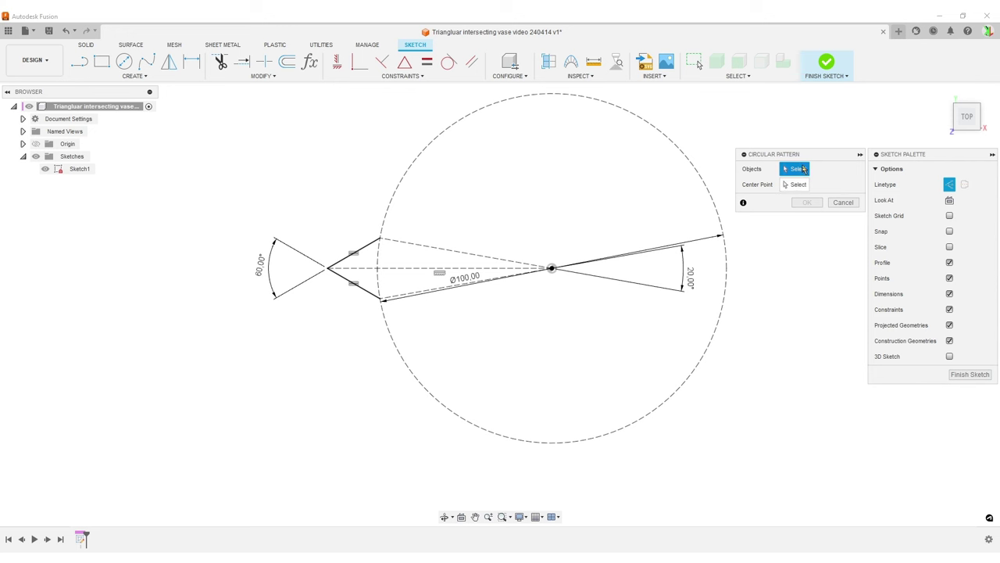
{"action": "left_click", "coordinate": [364, 291]}
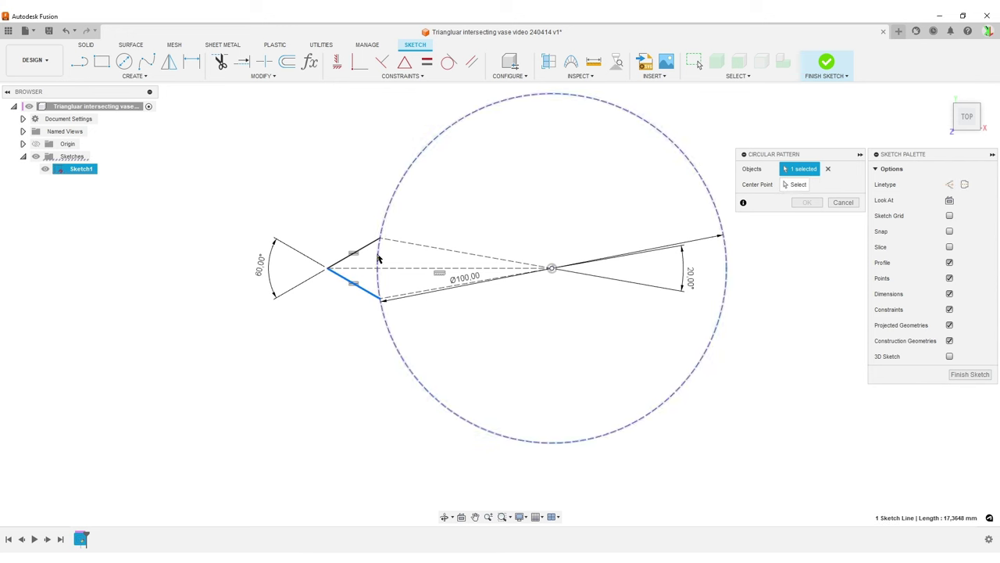
{"action": "left_click", "coordinate": [355, 251]}
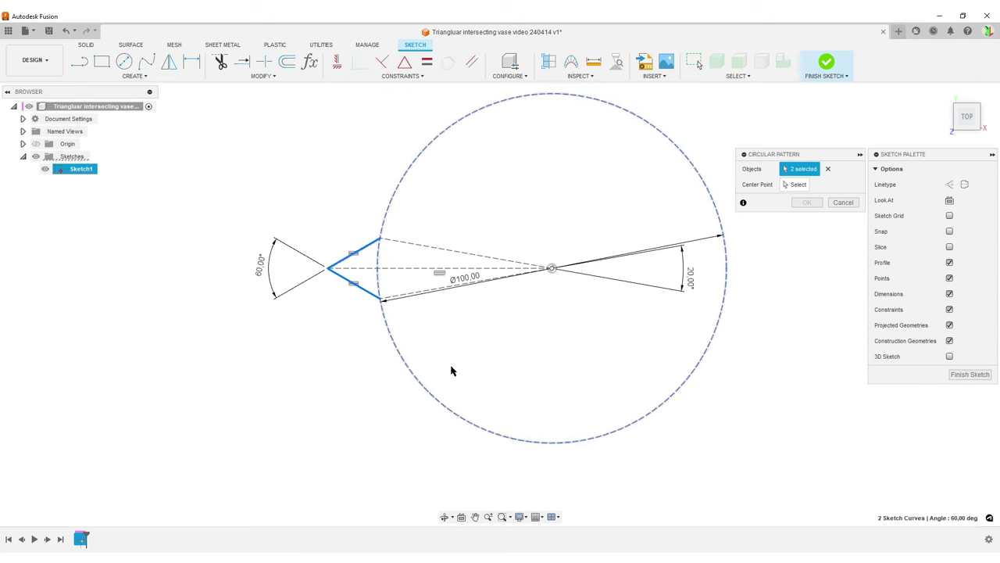
{"action": "left_click", "coordinate": [796, 184]}
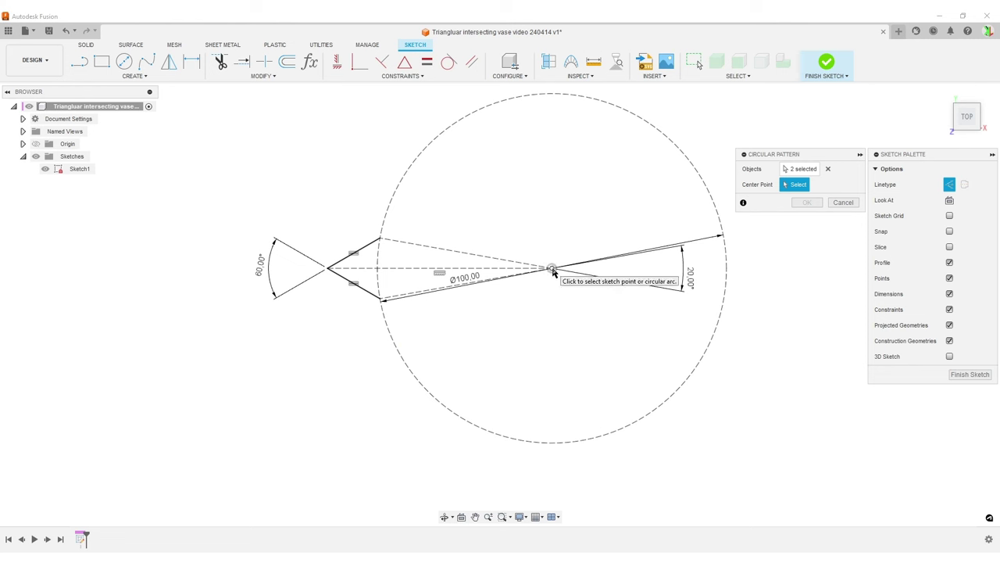
{"action": "left_click", "coordinate": [552, 269]}
{"action": "double_click", "coordinate": [801, 232]}
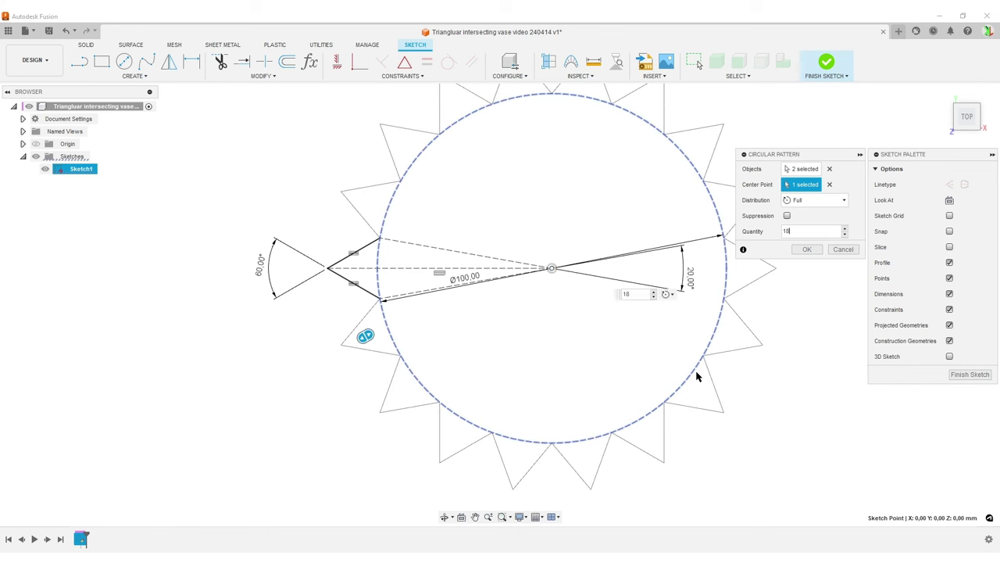
{"action": "scroll", "coordinate": [701, 373], "scroll_direction": "down", "scroll_amount": 2}
{"action": "scroll", "coordinate": [703, 363], "scroll_direction": "down", "scroll_amount": 1}
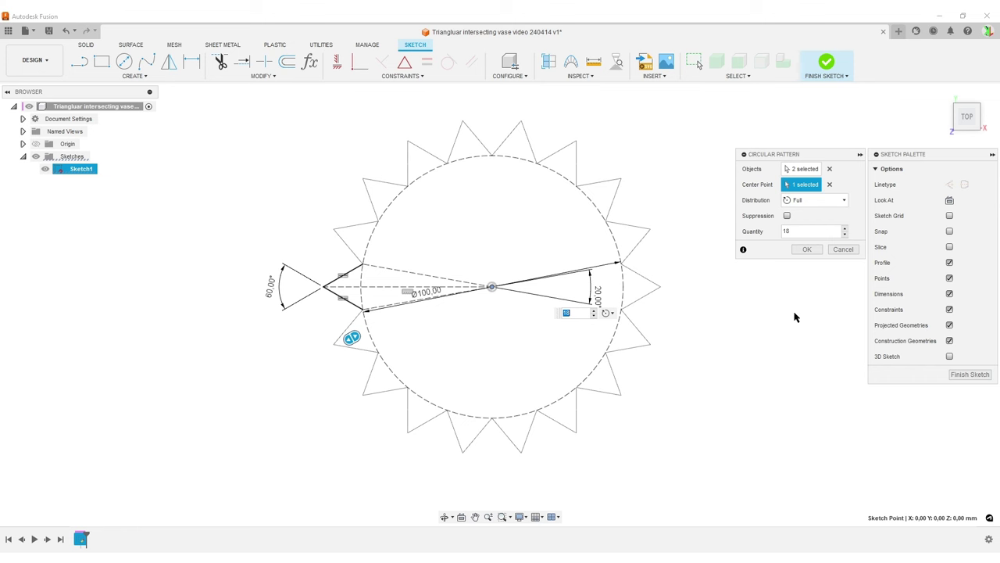
{"action": "left_click", "coordinate": [805, 250]}
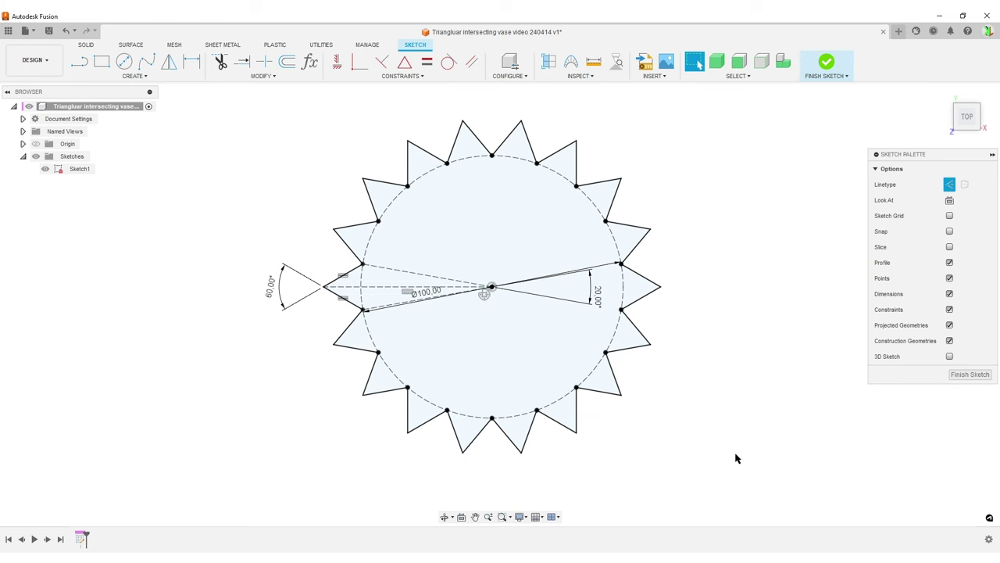
{"action": "left_click", "coordinate": [961, 380]}
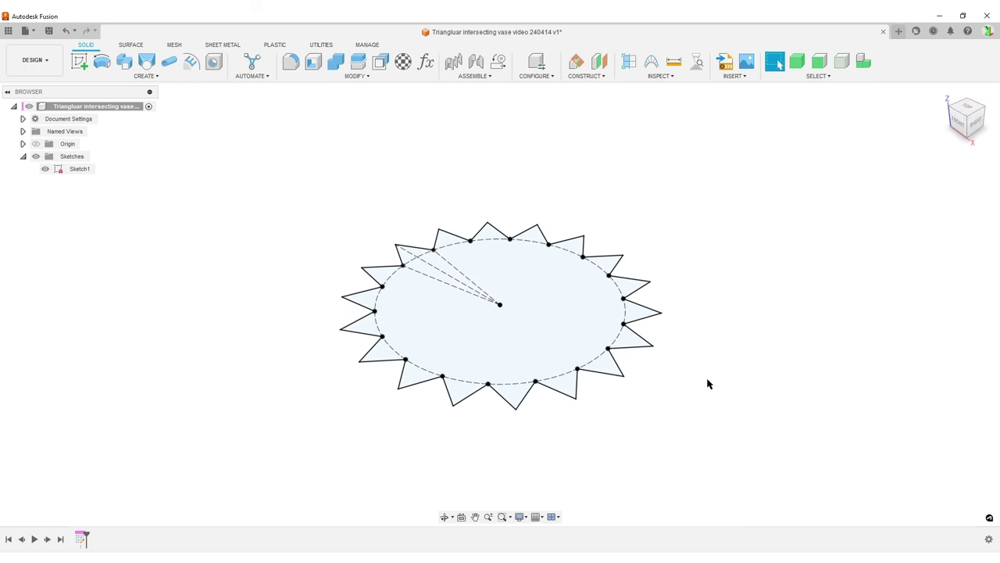
Extrude the star profile 75 mm with a -15° taper angle
{"action": "left_click", "coordinate": [144, 76]}
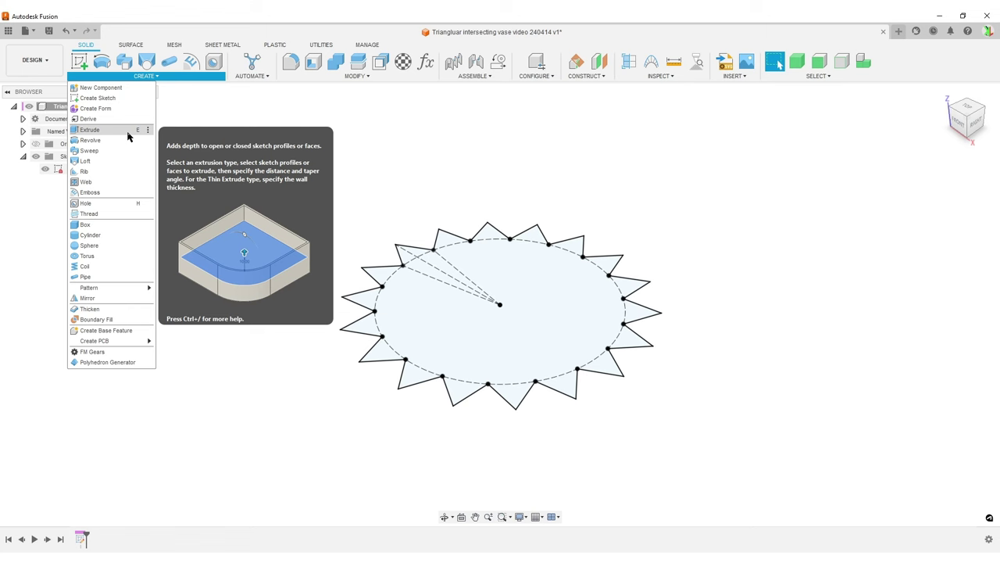
{"action": "left_click", "coordinate": [796, 379]}
{"action": "key", "text": "e"}
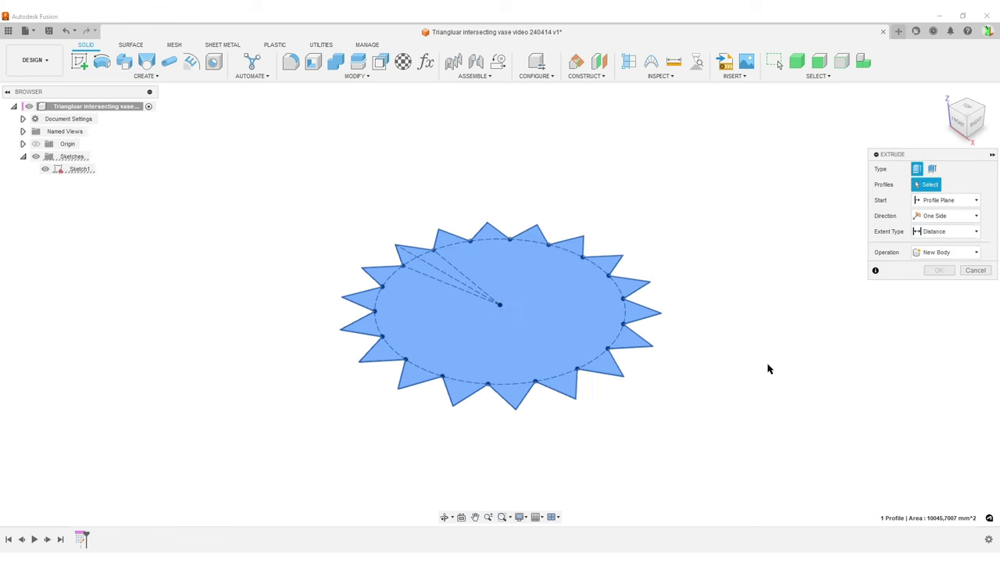
{"action": "middle_click_drag", "start_coordinate": [708, 457], "coordinate": [734, 416], "text": "shift"}
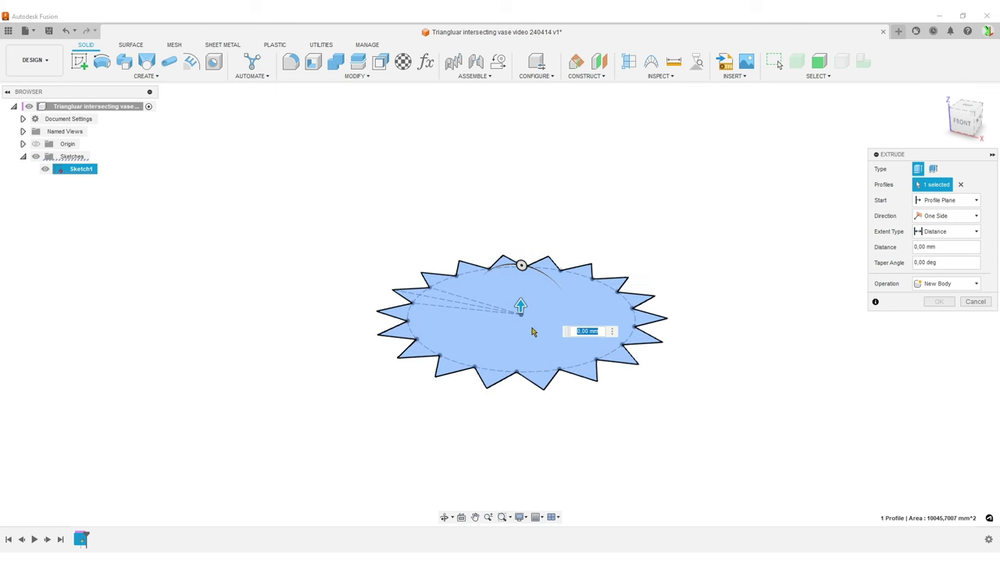
{"action": "left_click", "coordinate": [942, 248]}
{"action": "type", "text": "7"}
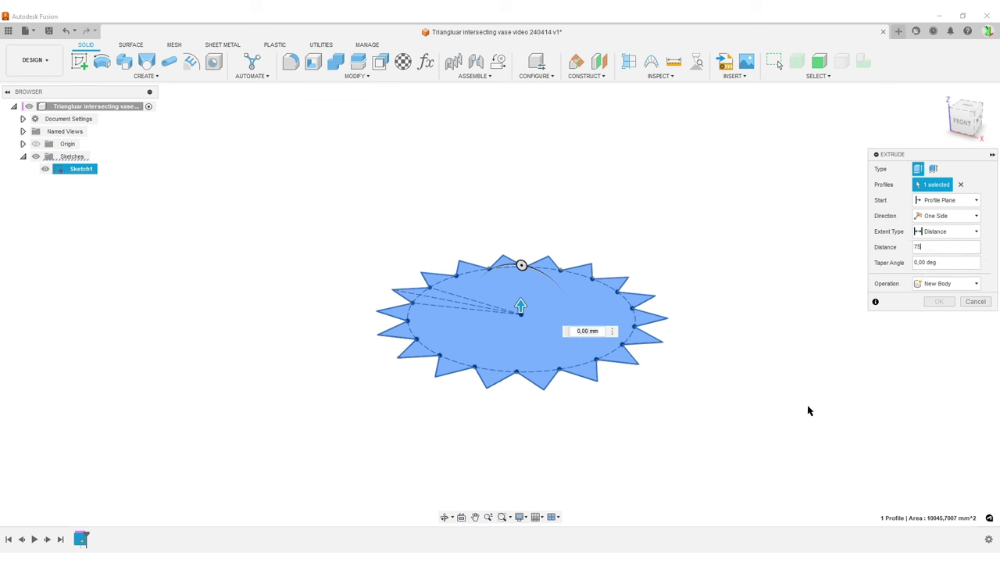
{"action": "type", "text": "5"}
{"action": "middle_click_drag", "start_coordinate": [786, 380], "coordinate": [743, 411]}
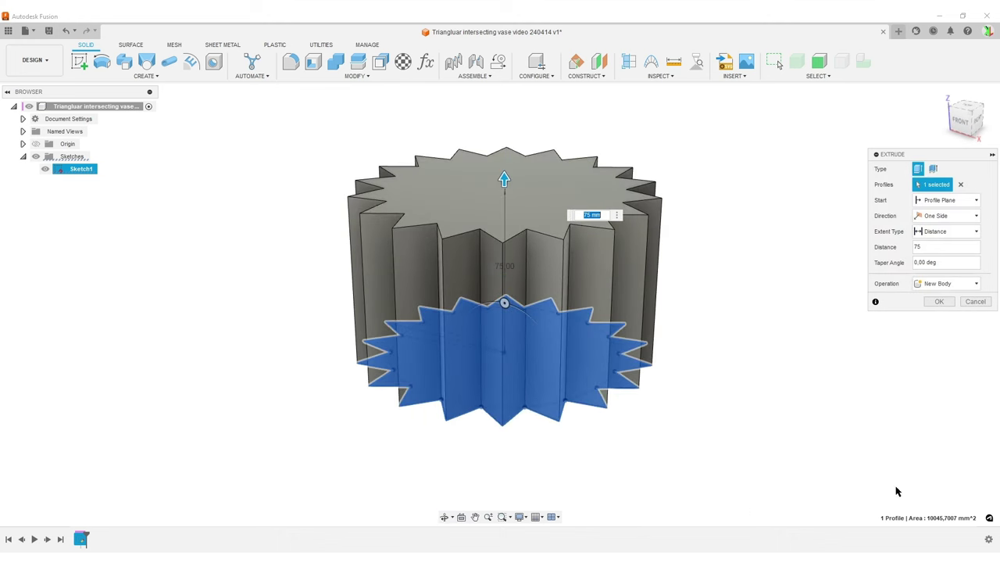
{"action": "left_click", "coordinate": [938, 262]}
{"action": "type", "text": "-15"}
{"action": "middle_click_drag", "start_coordinate": [766, 404], "coordinate": [747, 394], "text": "shift"}
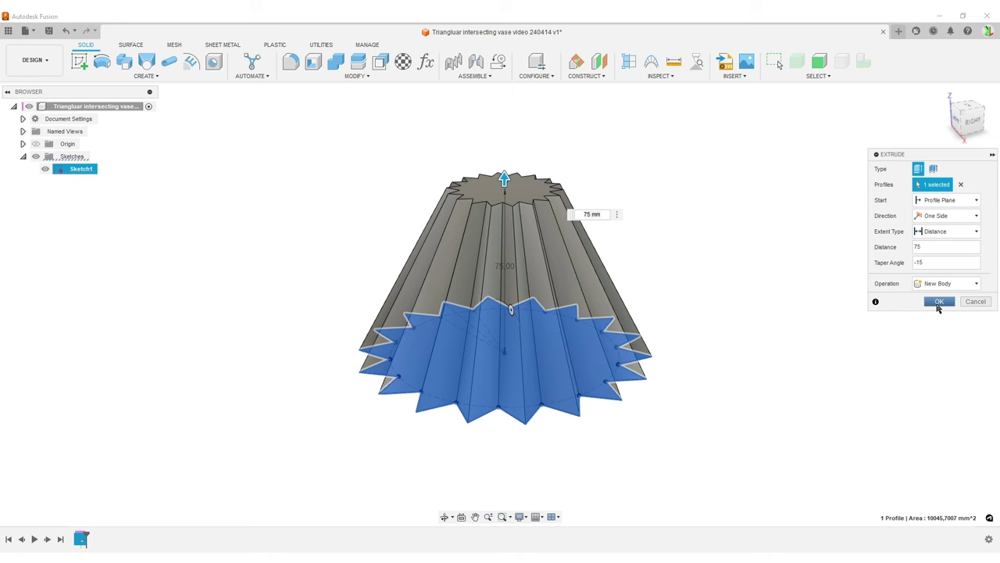
{"action": "left_click", "coordinate": [939, 301]}
{"action": "middle_click_drag", "start_coordinate": [753, 382], "coordinate": [710, 373], "text": "shift"}
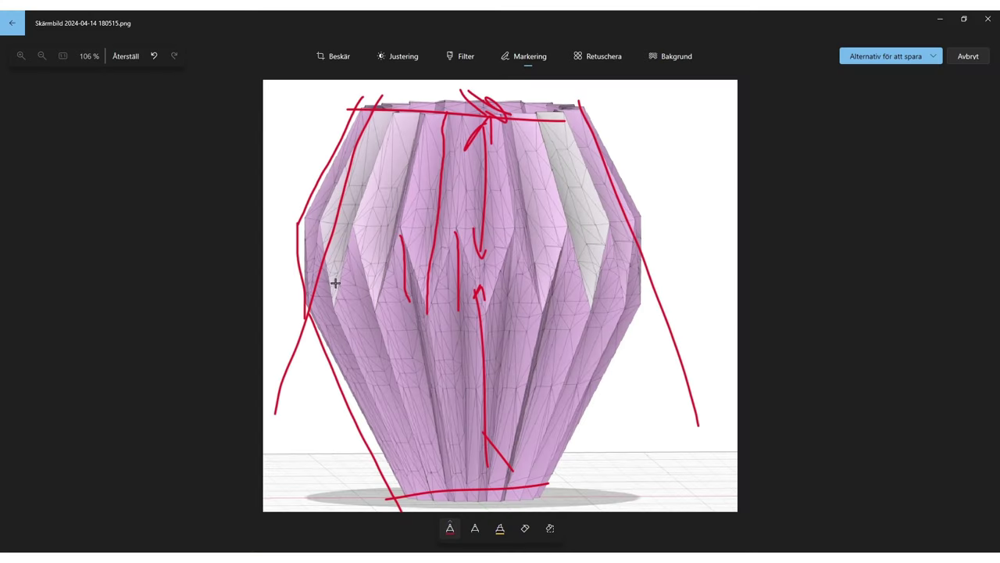
Draw red lines along both lower sides and the base of the reference vase
{"action": "left_click_drag", "start_coordinate": [640, 282], "coordinate": [697, 425]}
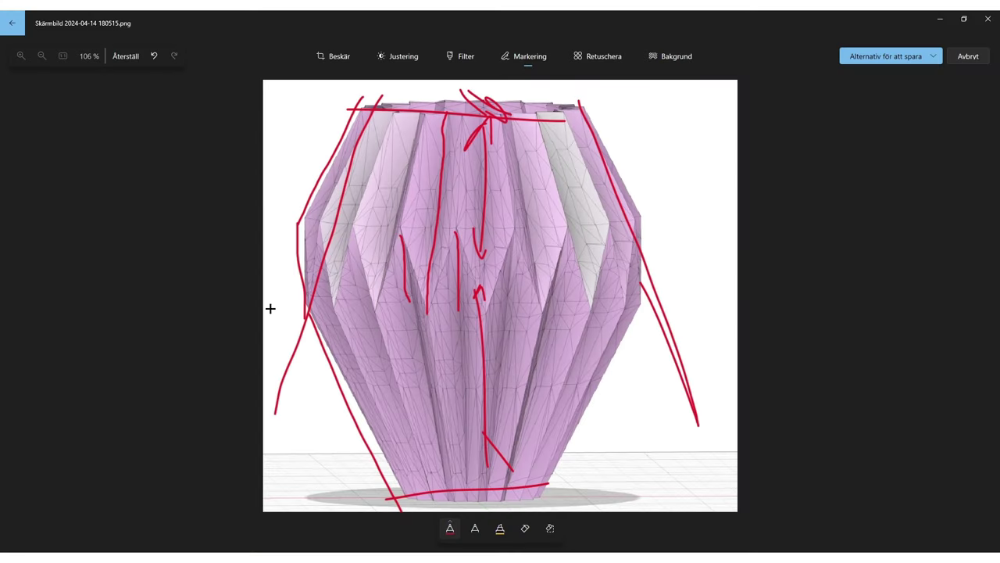
{"action": "mouse_move", "coordinate": [321, 288]}
{"action": "left_mouse_down"}
{"action": "mouse_move", "coordinate": [264, 505]}
{"action": "mouse_move", "coordinate": [400, 509]}
{"action": "left_mouse_up"}
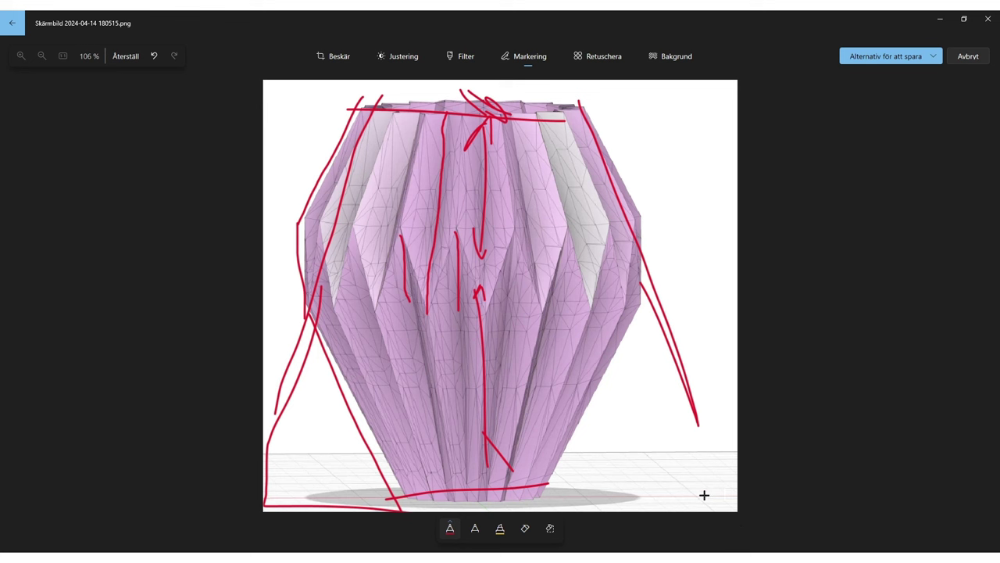
{"action": "mouse_move", "coordinate": [292, 497]}
{"action": "left_mouse_down"}
{"action": "mouse_move", "coordinate": [654, 505]}
{"action": "mouse_move", "coordinate": [705, 396]}
{"action": "left_mouse_up"}
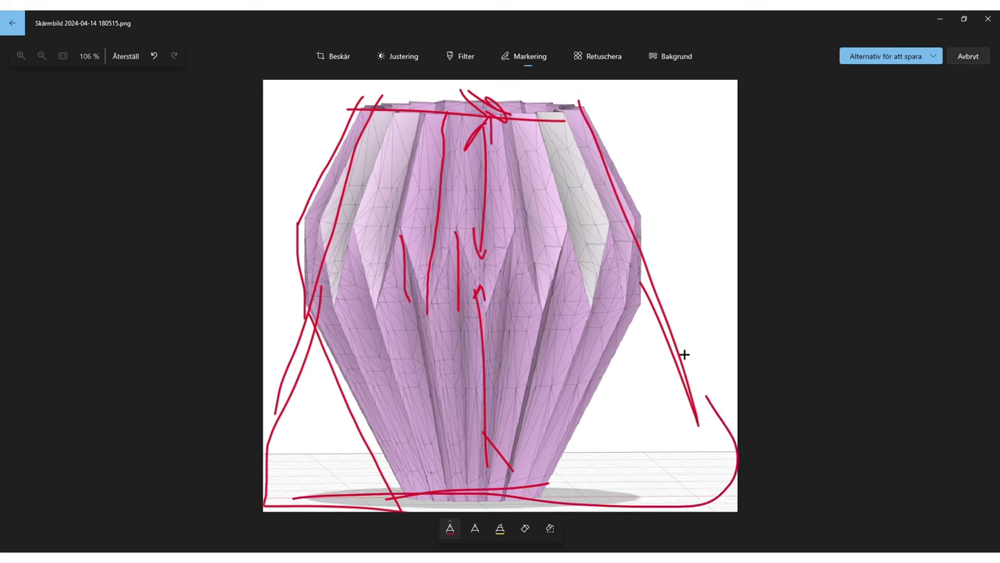
{"action": "left_click_drag", "start_coordinate": [683, 354], "coordinate": [654, 286]}
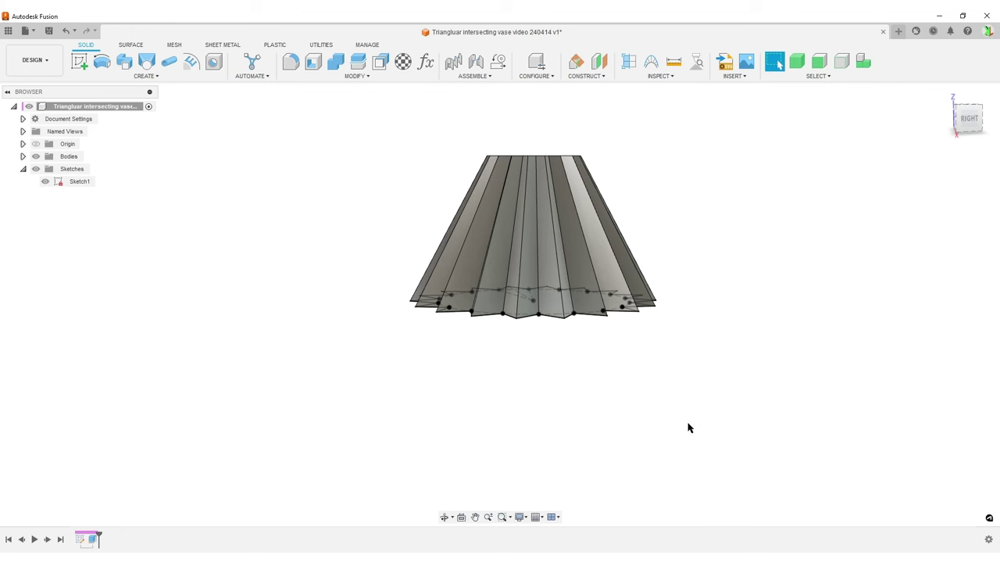
Offset the vase's star-shaped bottom face by 75 mm to lengthen the body, then inspect it
{"action": "middle_click_drag", "start_coordinate": [707, 400], "coordinate": [533, 258], "text": "shift"}
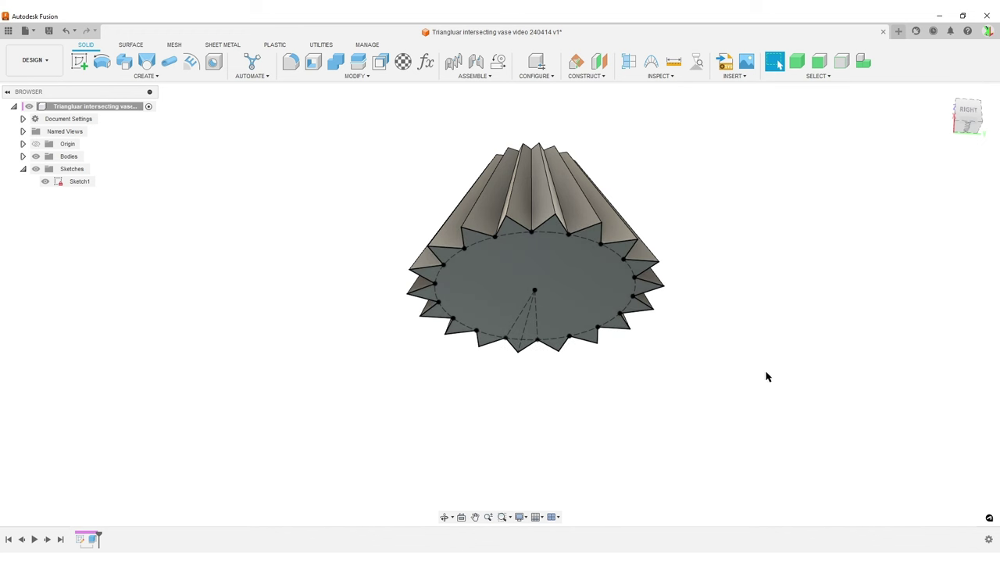
{"action": "type", "text": "s"}
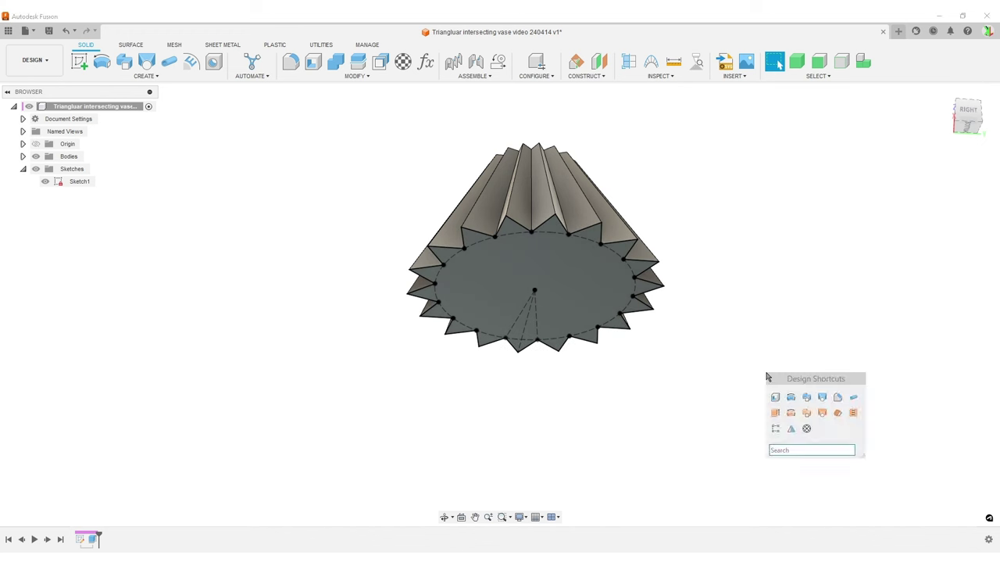
{"action": "type", "text": "off"}
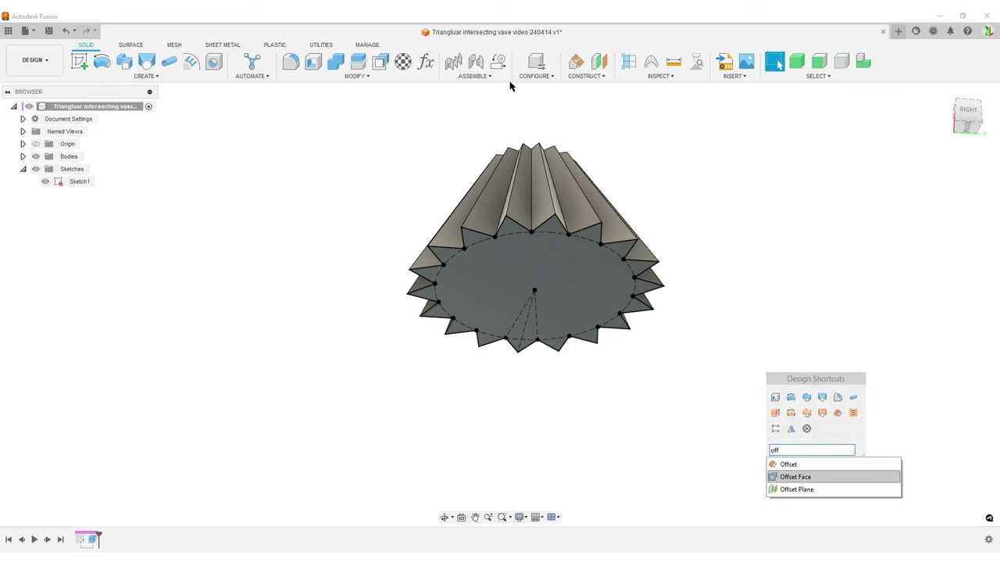
{"action": "left_click", "coordinate": [796, 477]}
{"action": "left_click", "coordinate": [539, 281]}
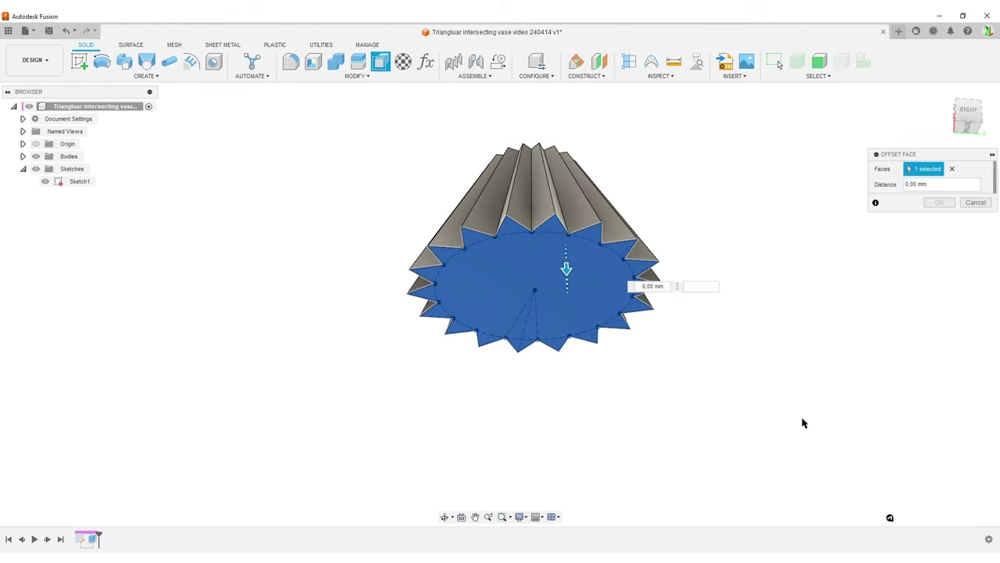
{"action": "left_click_drag", "start_coordinate": [925, 188], "coordinate": [848, 179]}
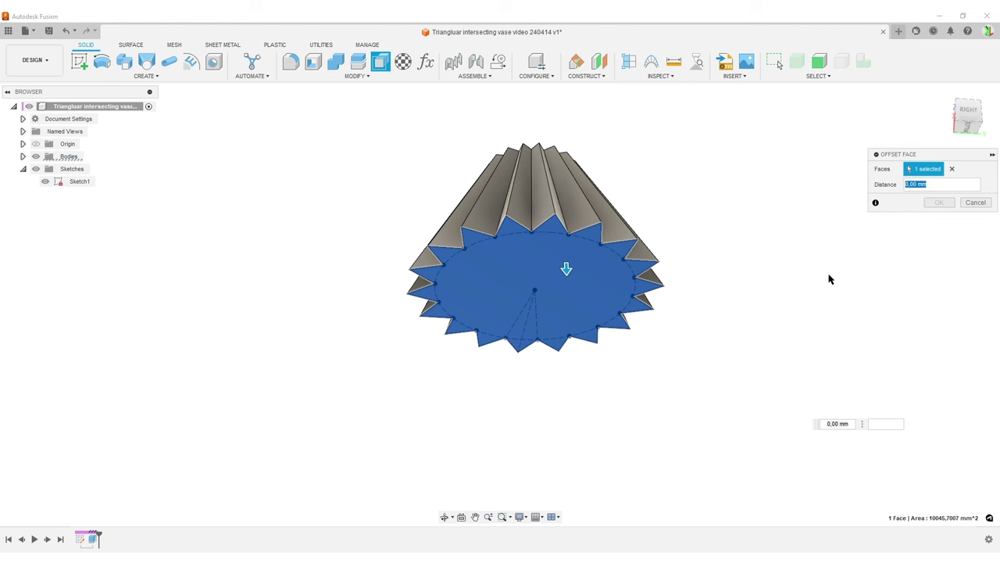
{"action": "type", "text": "75"}
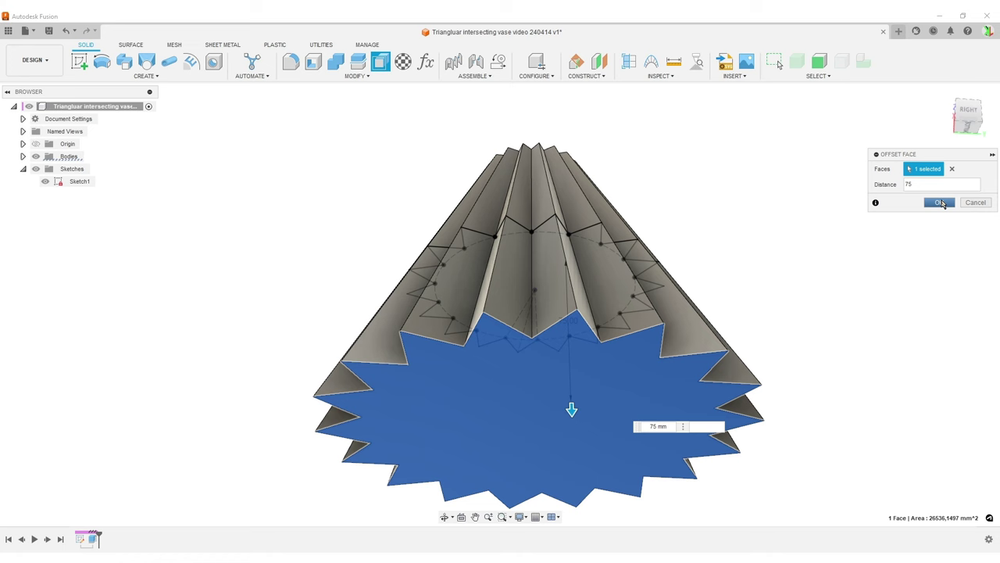
{"action": "left_click", "coordinate": [940, 203]}
{"action": "middle_click_drag", "start_coordinate": [882, 208], "coordinate": [693, 366], "text": "shift"}
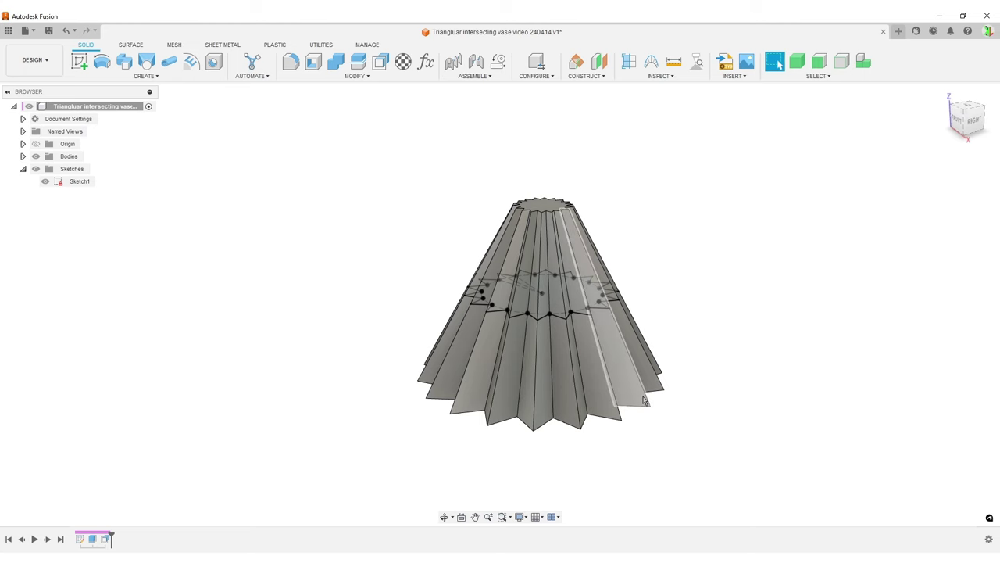
{"action": "middle_click_drag", "start_coordinate": [640, 412], "coordinate": [690, 430], "text": "shift"}
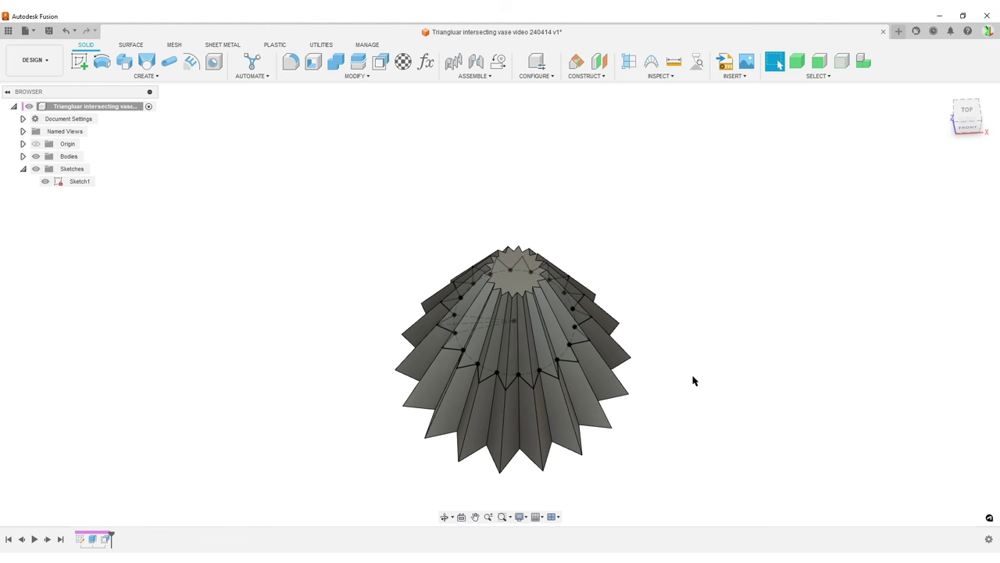
{"action": "middle_click_drag", "start_coordinate": [692, 379], "coordinate": [698, 333], "text": "shift"}
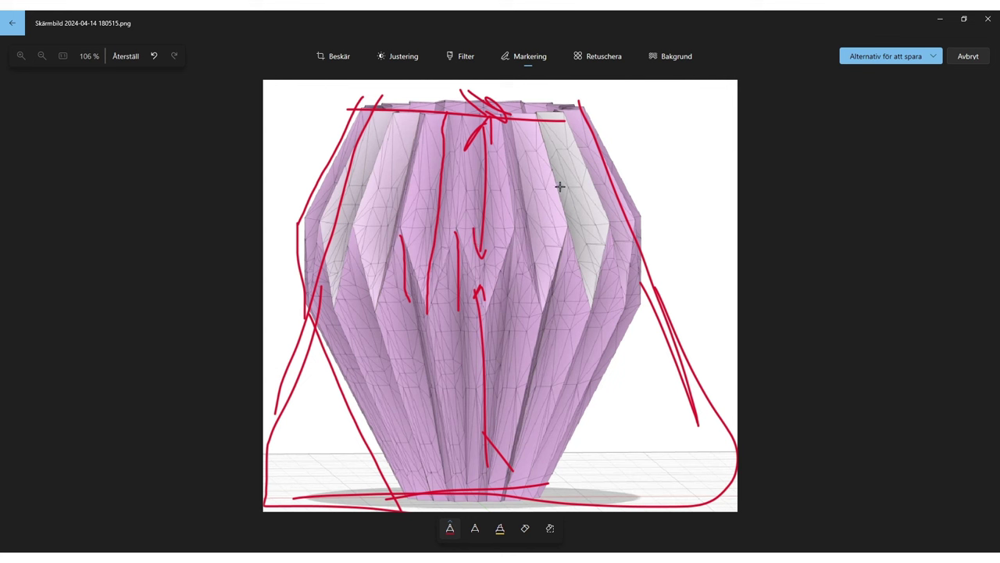
Draw a short red stroke on a right-side facet of the reference vase image
{"action": "left_click_drag", "start_coordinate": [556, 178], "coordinate": [555, 214]}
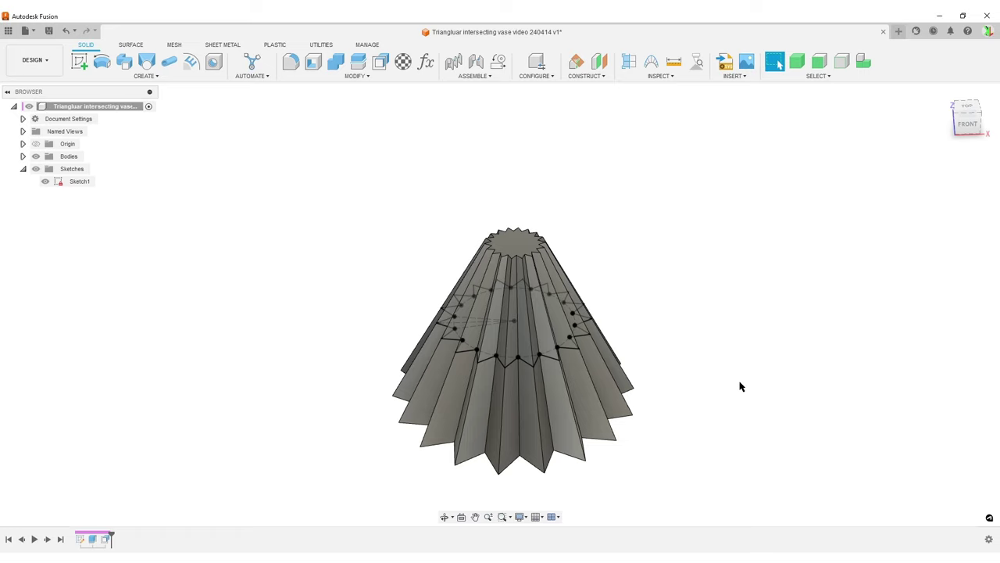
Orbit and zoom the vase model to inspect it from several angles, ending with a top view
{"action": "middle_click_drag", "start_coordinate": [739, 383], "coordinate": [661, 430], "text": "shift"}
{"action": "middle_click_drag", "start_coordinate": [545, 375], "coordinate": [375, 374], "text": "shift"}
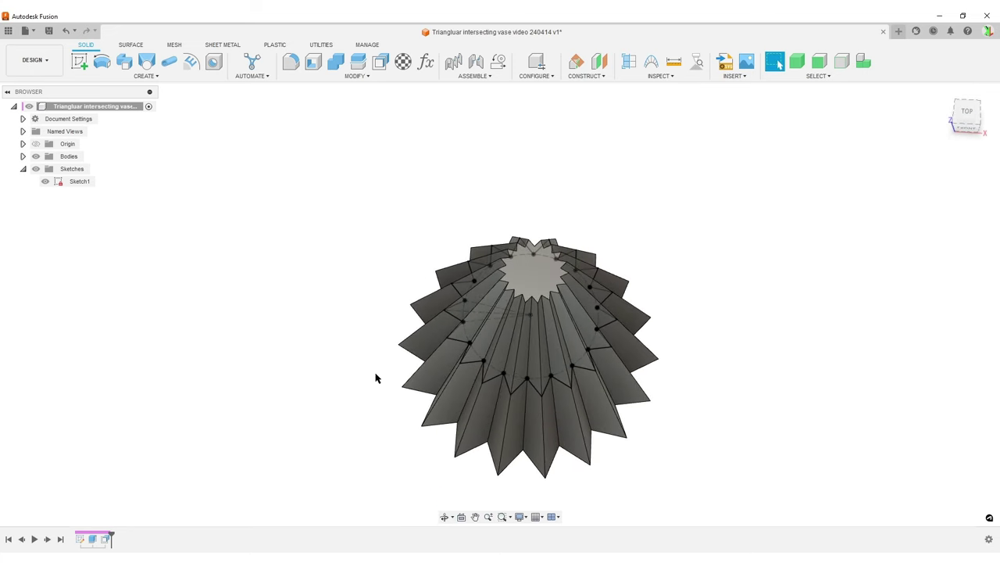
{"action": "scroll", "coordinate": [375, 378], "scroll_direction": "up", "scroll_amount": 2}
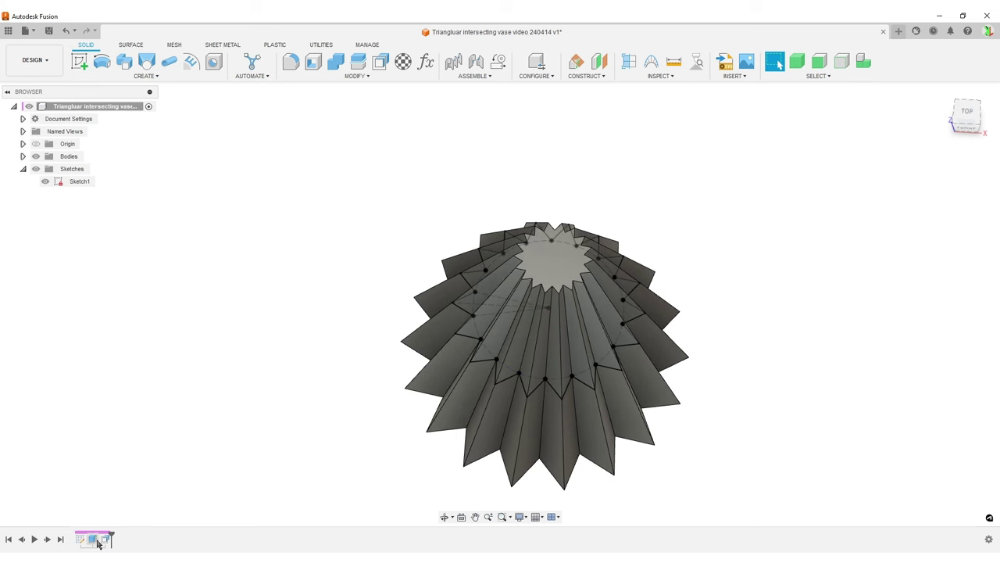
{"action": "middle_click_drag", "start_coordinate": [643, 411], "coordinate": [670, 386], "text": "shift"}
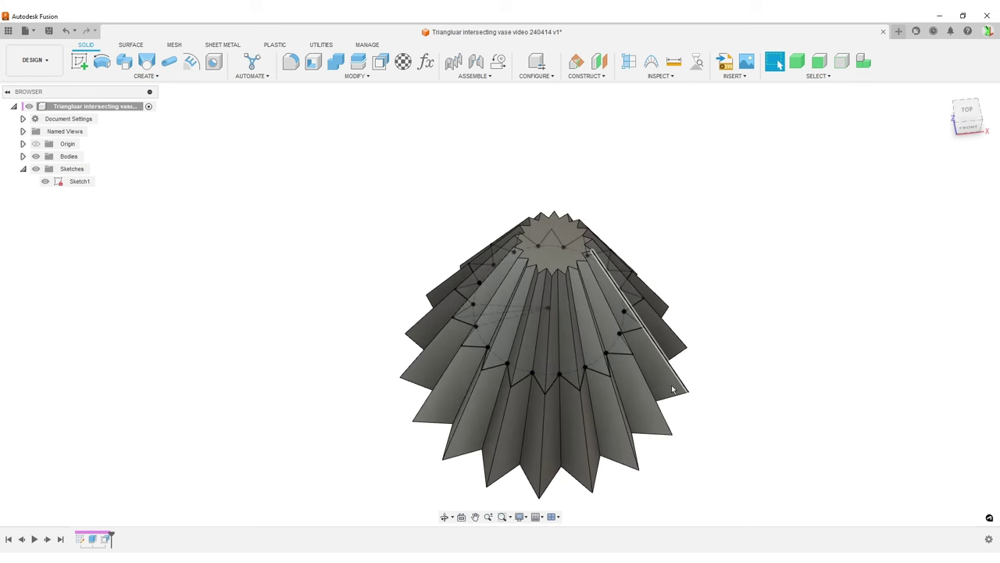
Reopen Sketch1 and draw a line from the circle's centre to its left edge
{"action": "double_click", "coordinate": [83, 541]}
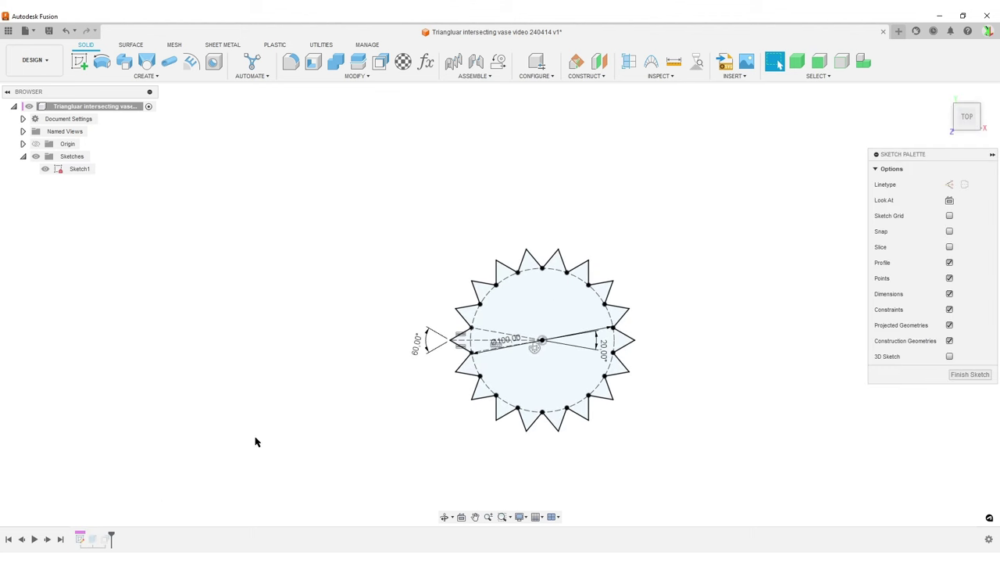
{"action": "scroll", "coordinate": [446, 375], "scroll_direction": "up", "scroll_amount": 5}
{"action": "scroll", "coordinate": [527, 367], "scroll_direction": "down", "scroll_amount": 3}
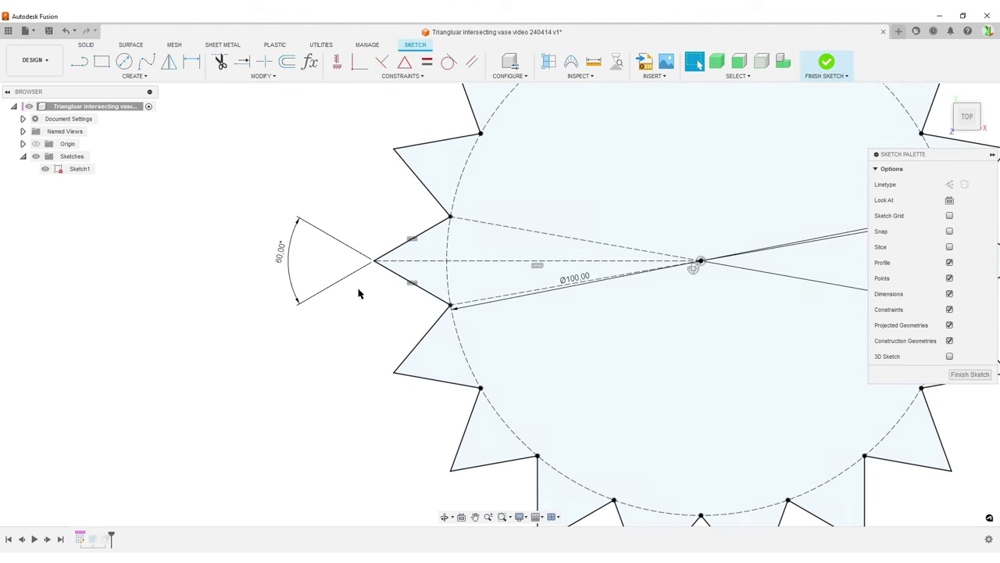
{"action": "scroll", "coordinate": [469, 265], "scroll_direction": "up", "scroll_amount": 4}
{"action": "scroll", "coordinate": [558, 297], "scroll_direction": "down", "scroll_amount": 3}
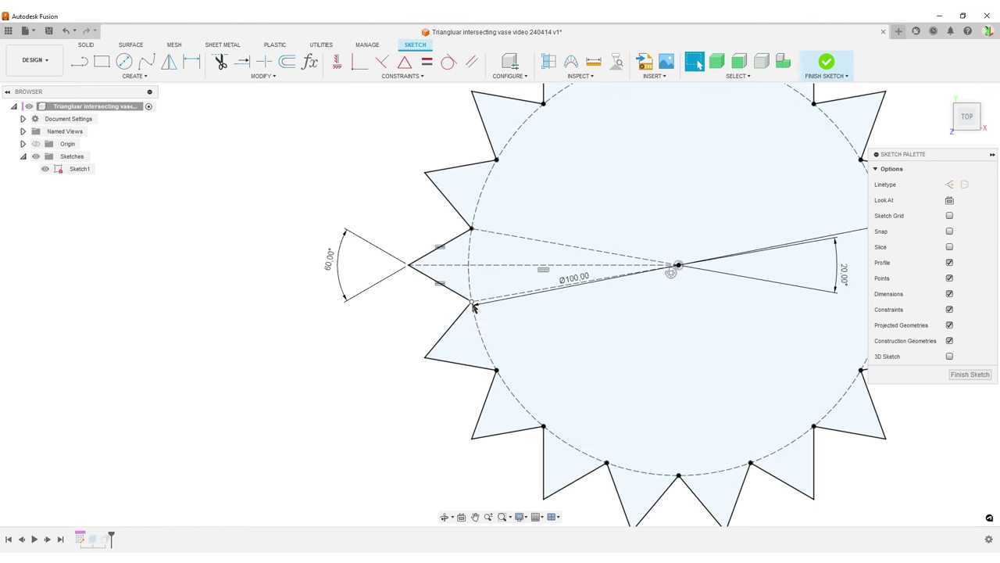
{"action": "middle_click_drag", "start_coordinate": [602, 341], "coordinate": [576, 346]}
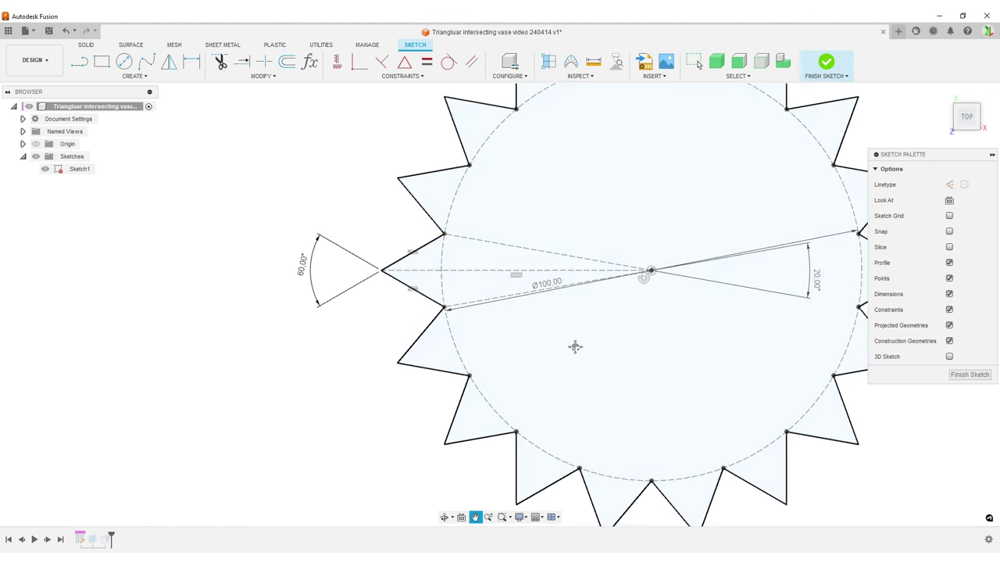
{"action": "scroll", "coordinate": [575, 346], "scroll_direction": "up", "scroll_amount": 2}
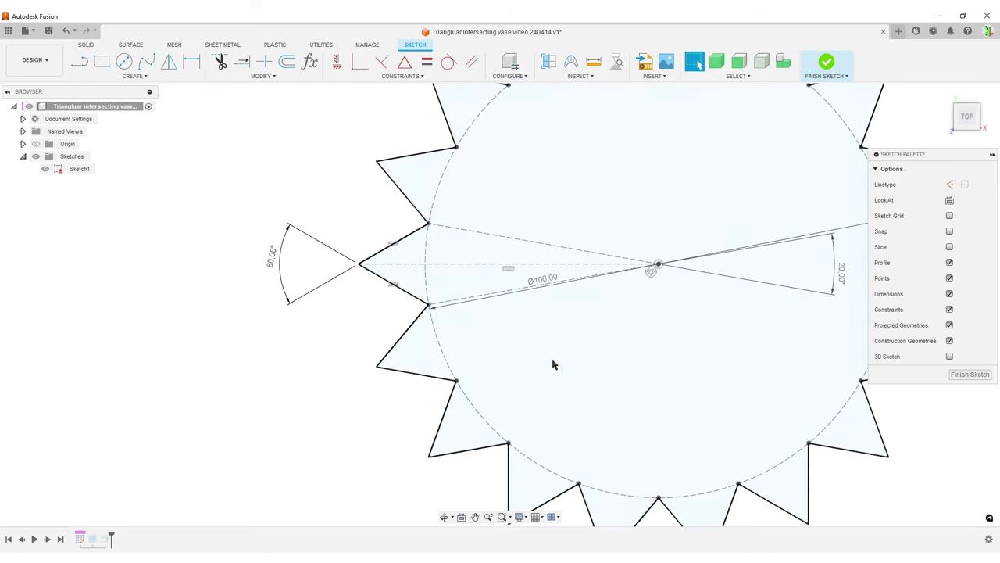
{"action": "middle_click_drag", "start_coordinate": [553, 364], "coordinate": [511, 360]}
{"action": "key", "text": "l"}
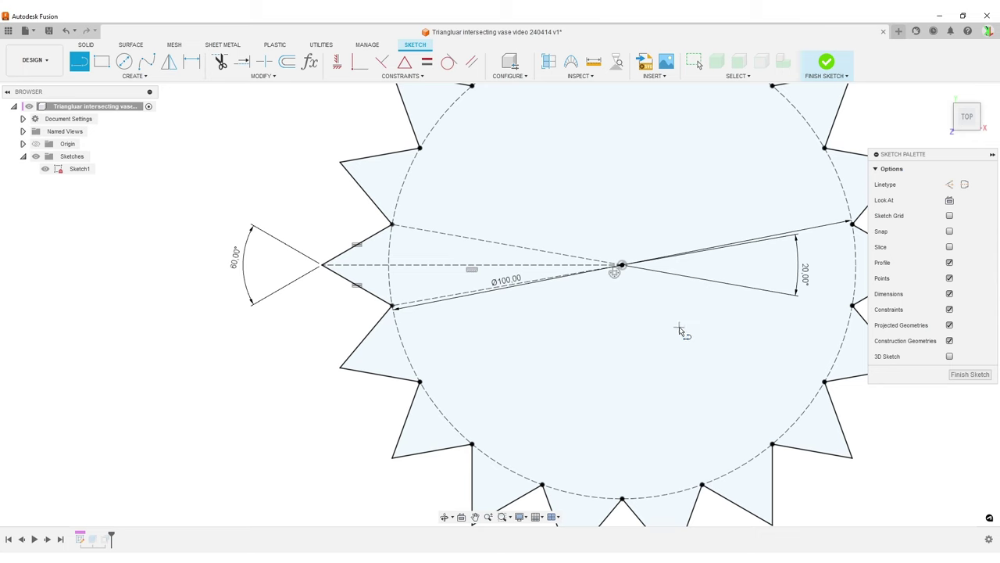
{"action": "scroll", "coordinate": [592, 294], "scroll_direction": "up", "scroll_amount": 3}
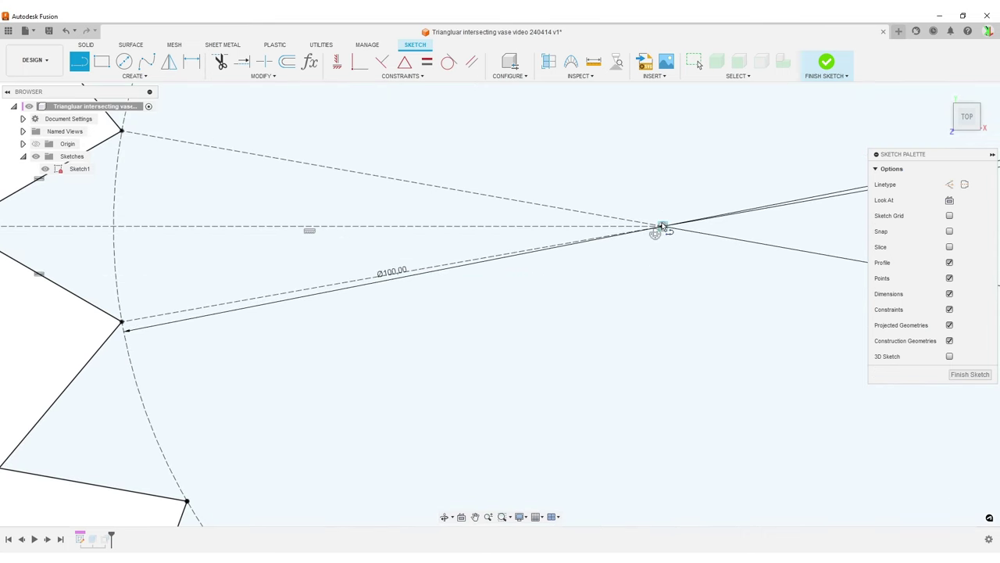
{"action": "left_click", "coordinate": [662, 227]}
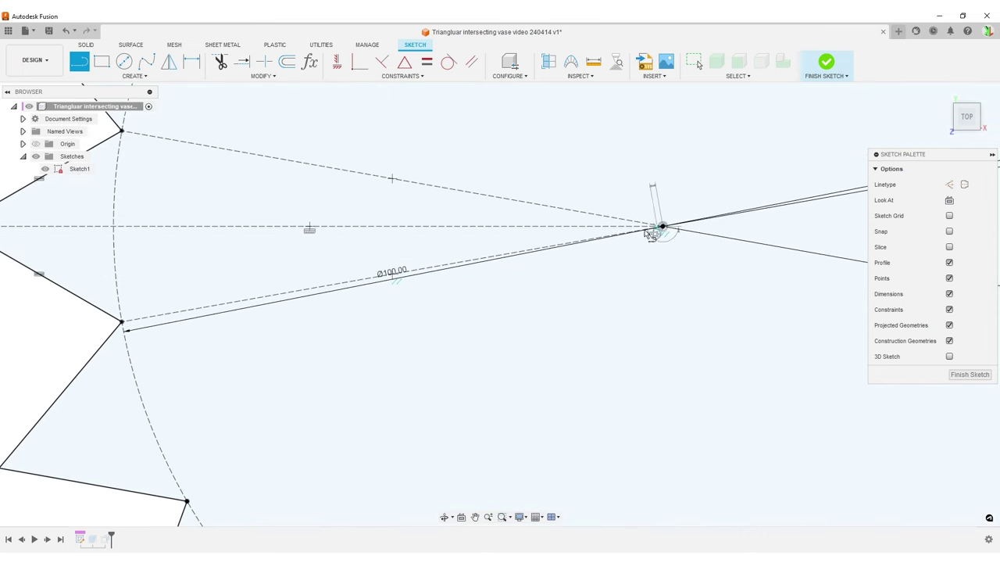
{"action": "double_click", "coordinate": [117, 277]}
{"action": "scroll", "coordinate": [476, 415], "scroll_direction": "down", "scroll_amount": 2}
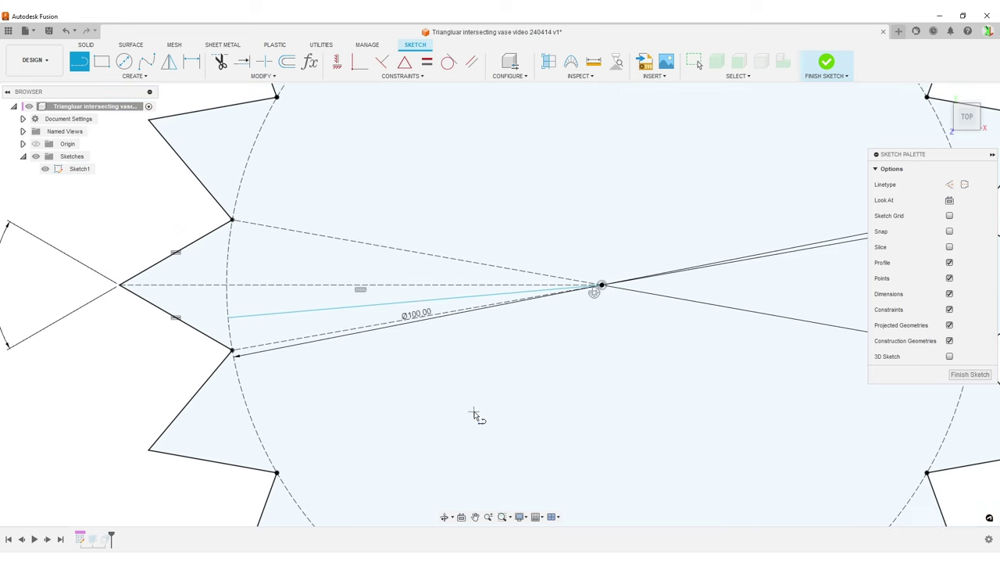
Make the horizontal and lower dashed construction lines collinear, then finish the sketch
{"action": "left_click", "coordinate": [395, 77]}
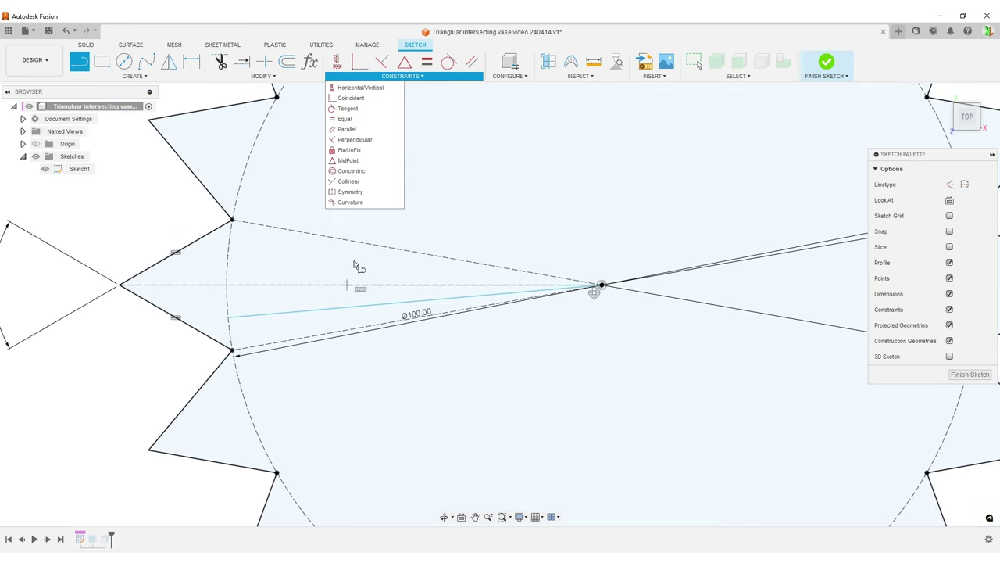
{"action": "left_click", "coordinate": [371, 182]}
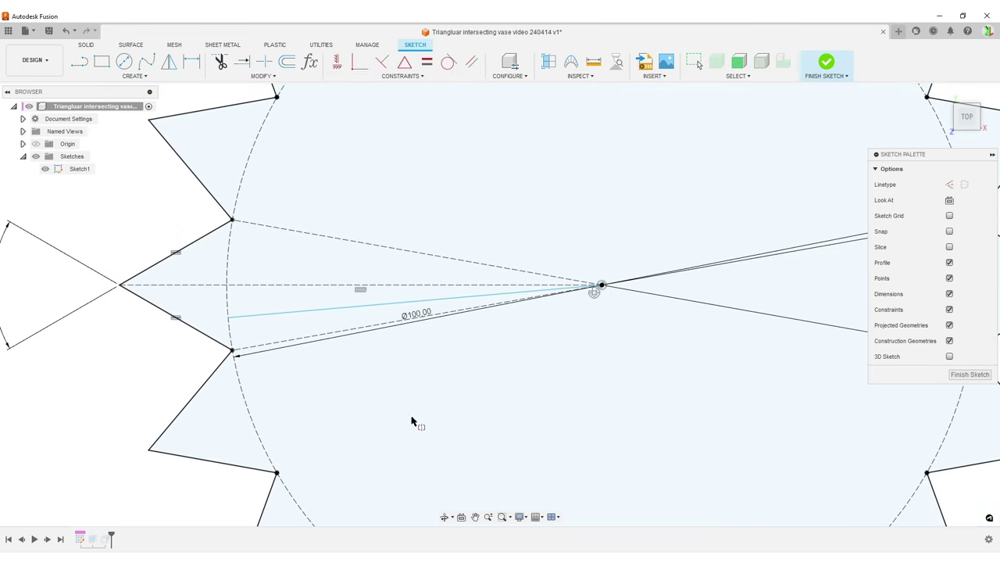
{"action": "left_click", "coordinate": [396, 286]}
{"action": "left_click", "coordinate": [404, 318]}
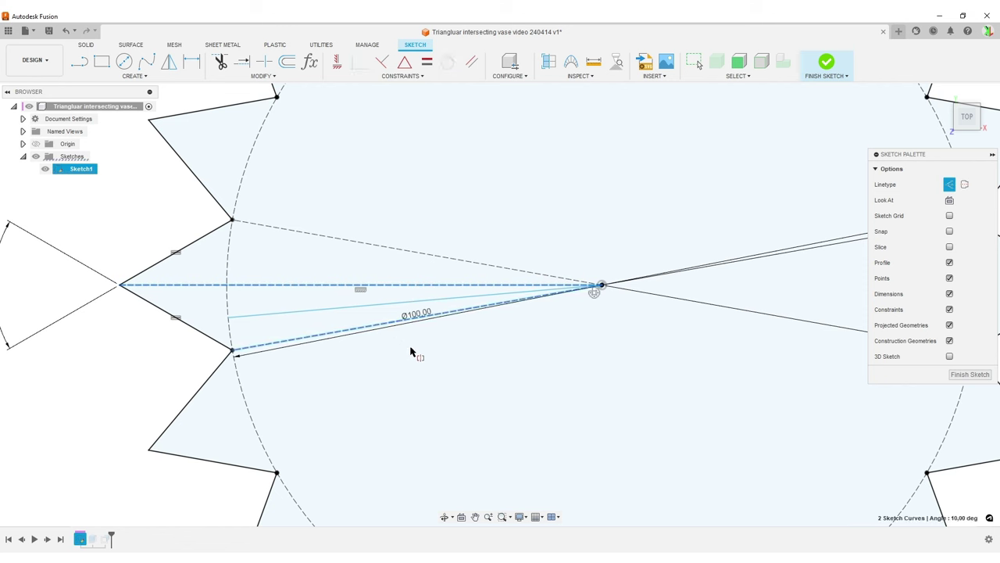
{"action": "left_click", "coordinate": [365, 330]}
{"action": "scroll", "coordinate": [461, 398], "scroll_direction": "down", "scroll_amount": 4}
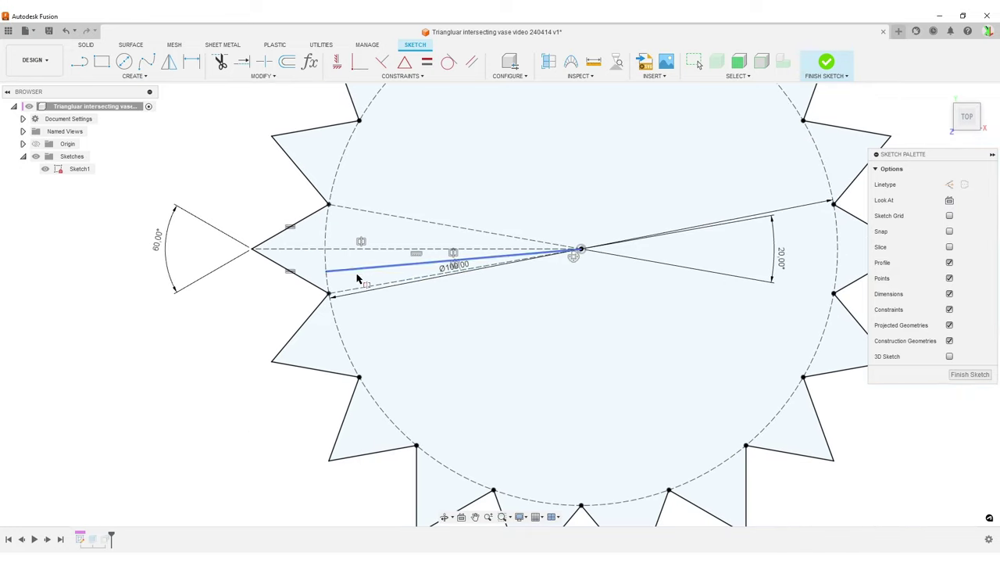
{"action": "left_click", "coordinate": [969, 374]}
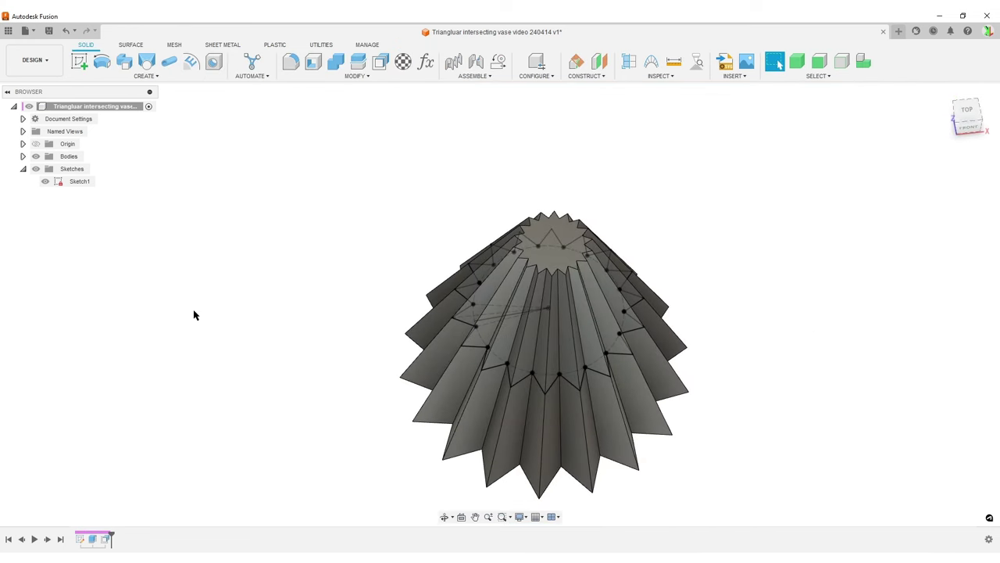
Circular-pattern Body1 around the new sketch line with quantity 2, creating Body2
{"action": "key", "text": "s"}
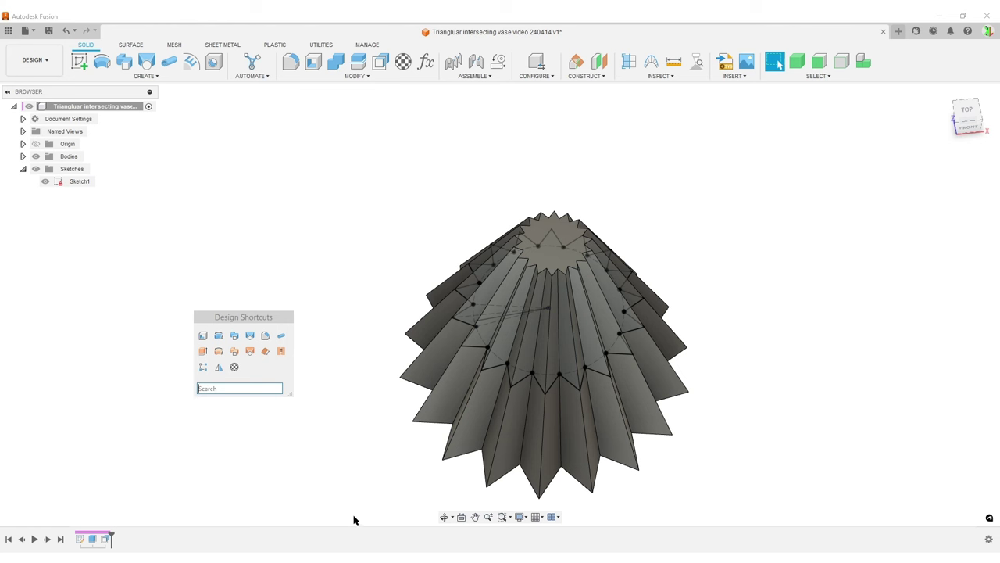
{"action": "type", "text": "cir"}
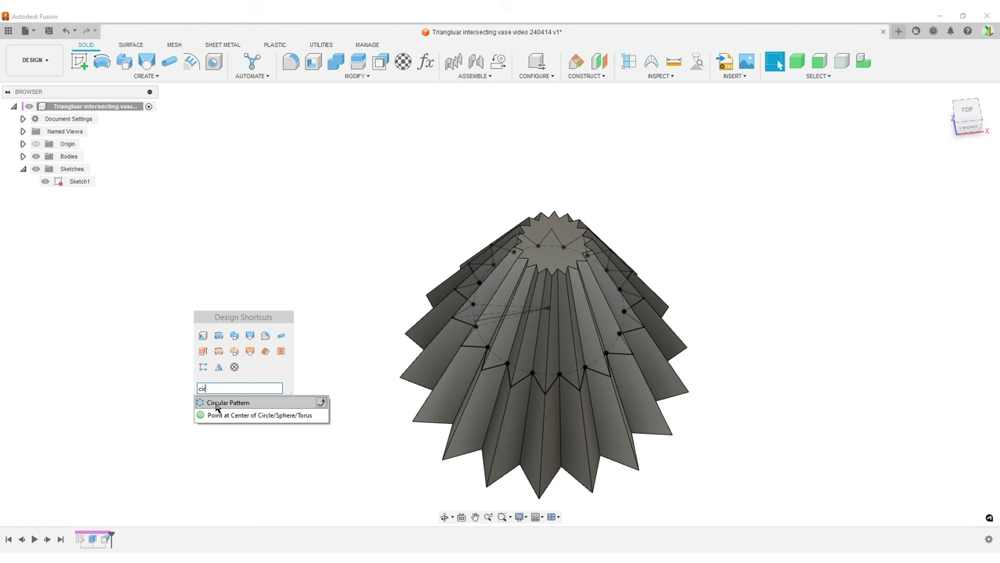
{"action": "left_click", "coordinate": [226, 403]}
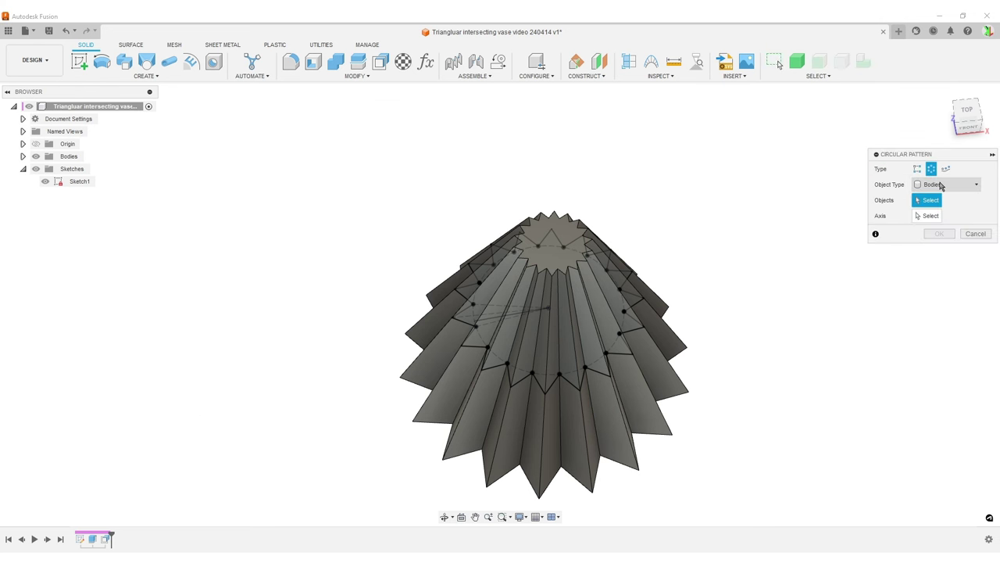
{"action": "left_click", "coordinate": [544, 344]}
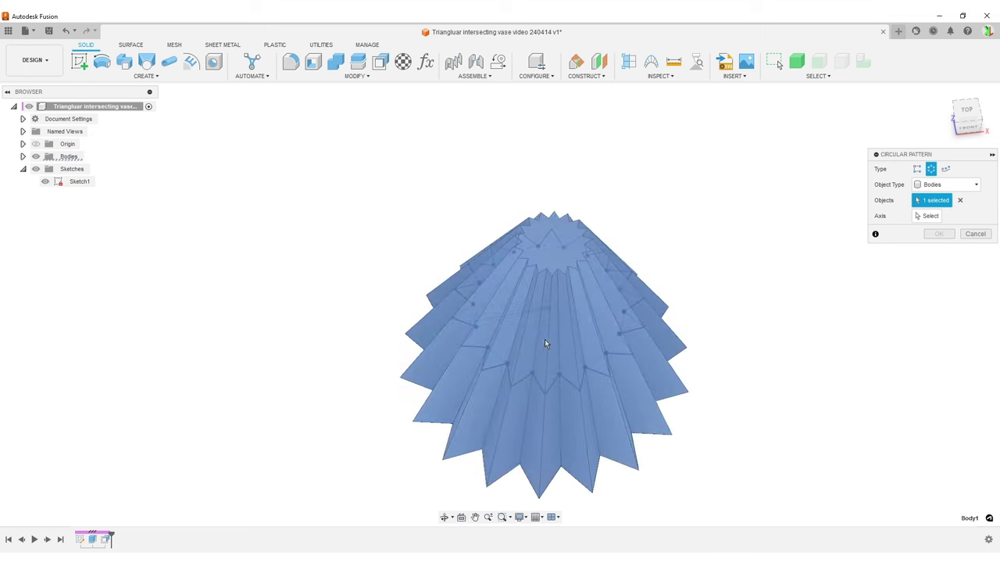
{"action": "scroll", "coordinate": [479, 351], "scroll_direction": "up", "scroll_amount": 4}
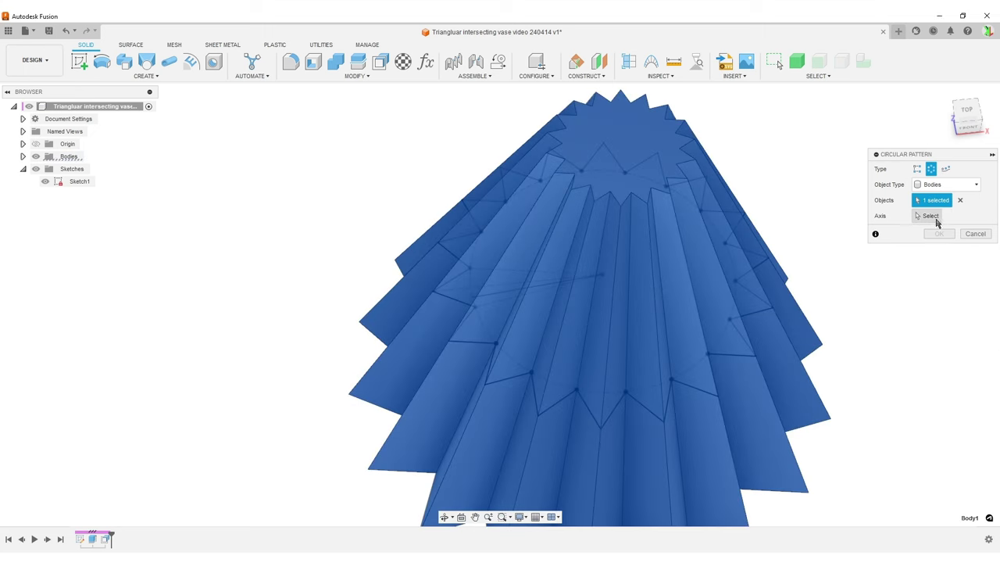
{"action": "left_click", "coordinate": [930, 216]}
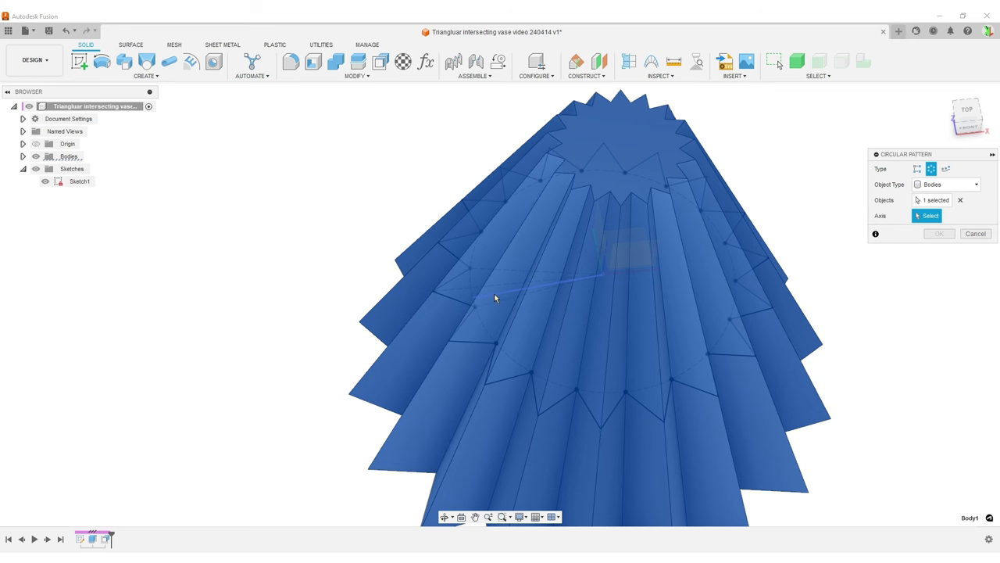
{"action": "left_click", "coordinate": [24, 157]}
{"action": "left_click", "coordinate": [50, 170]}
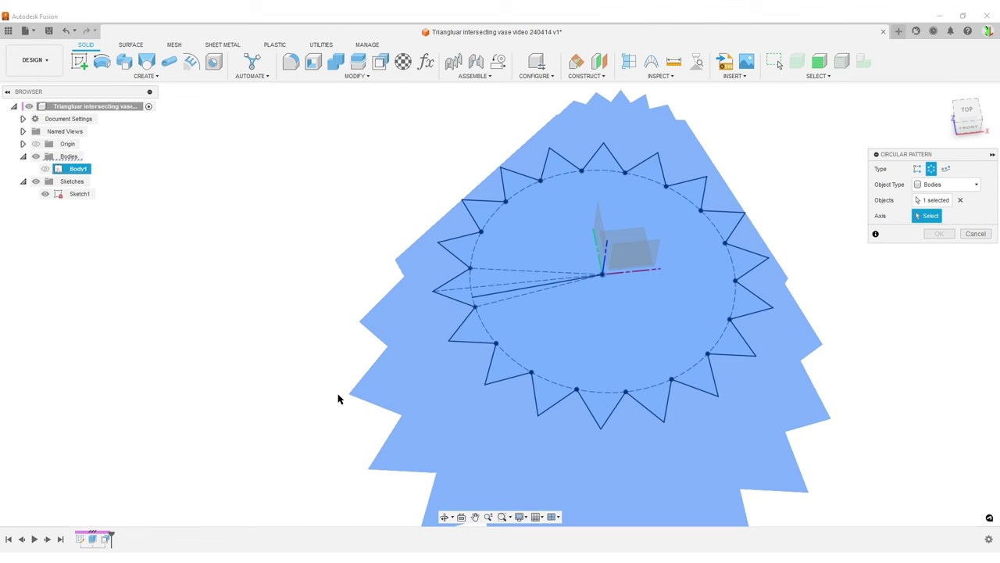
{"action": "left_click", "coordinate": [505, 292]}
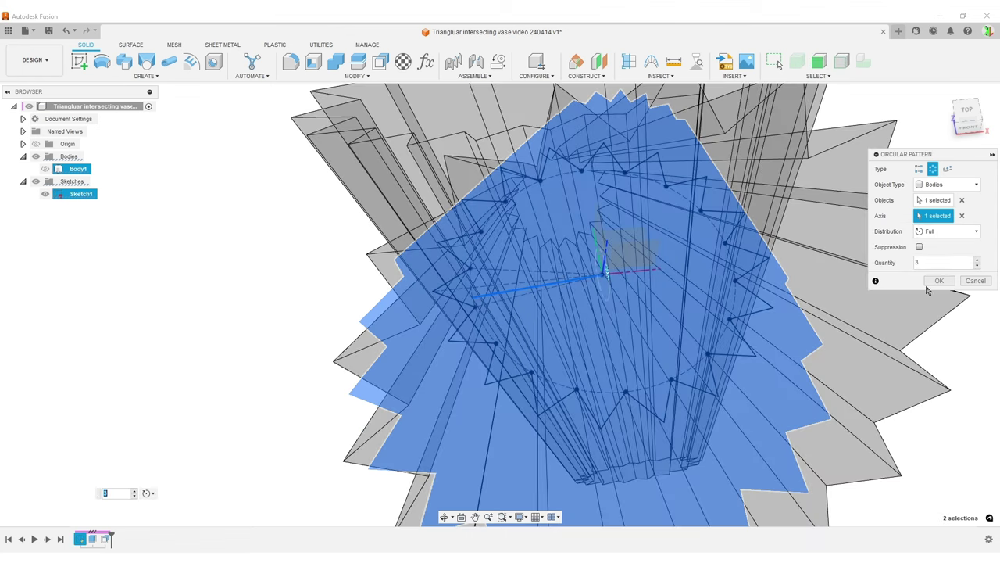
{"action": "left_click_drag", "start_coordinate": [925, 262], "coordinate": [898, 262]}
{"action": "type", "text": "2"}
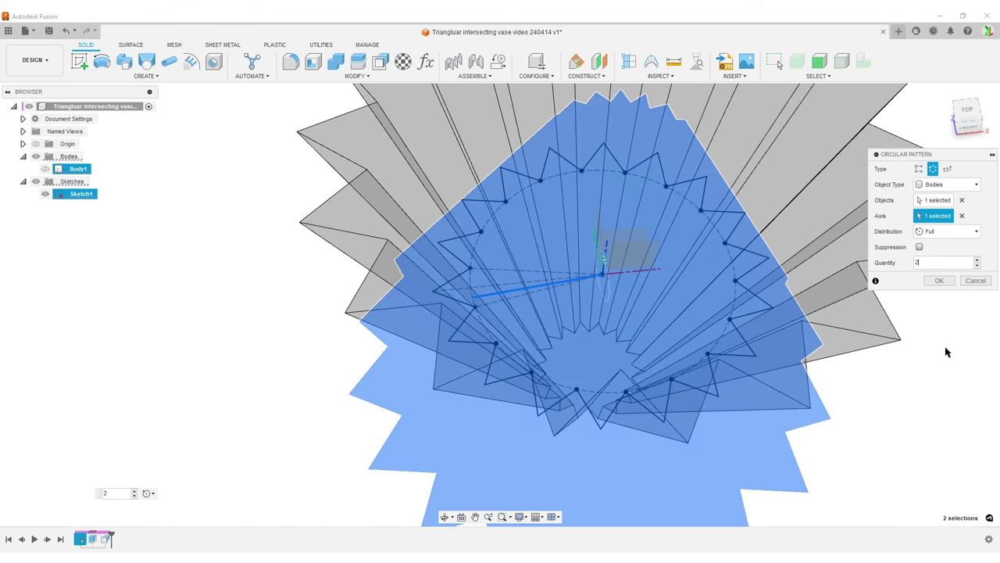
{"action": "left_click", "coordinate": [939, 280]}
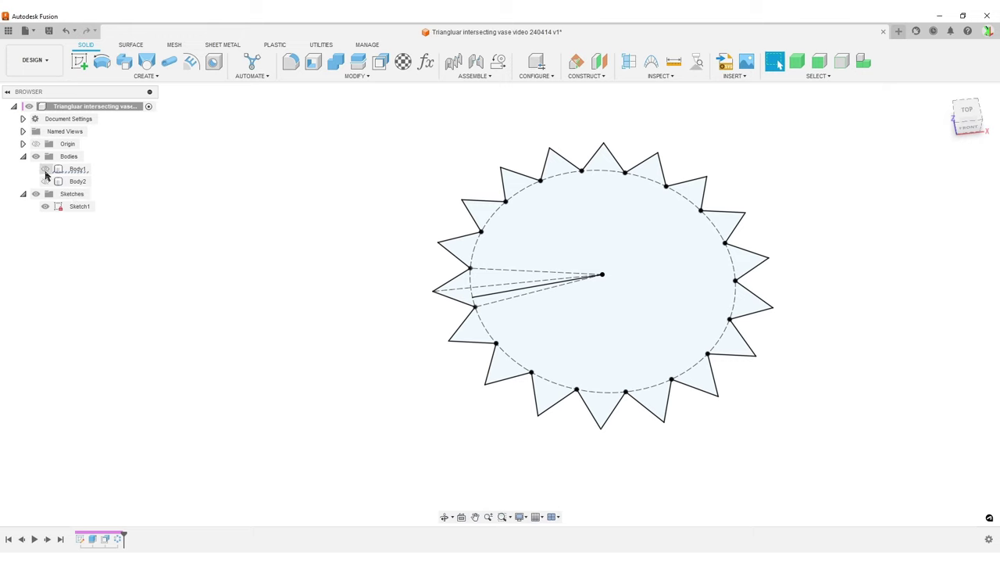
Show Body1 and Body2 and check the shape of each body
{"action": "left_click", "coordinate": [46, 171]}
{"action": "left_click", "coordinate": [45, 169]}
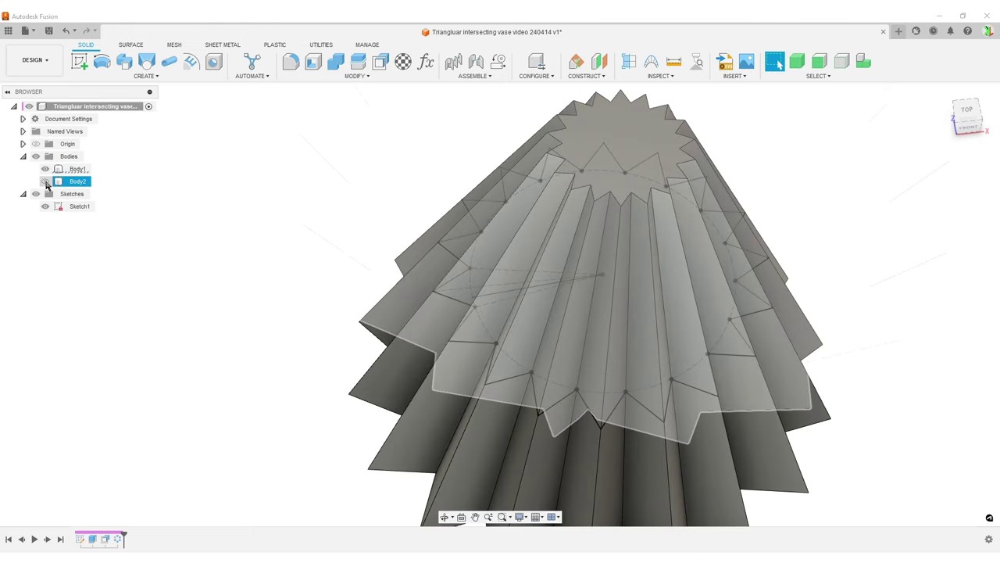
{"action": "left_click", "coordinate": [45, 181]}
{"action": "scroll", "coordinate": [208, 305], "scroll_direction": "down", "scroll_amount": 3}
{"action": "middle_click_drag", "start_coordinate": [686, 407], "coordinate": [739, 328], "text": "shift"}
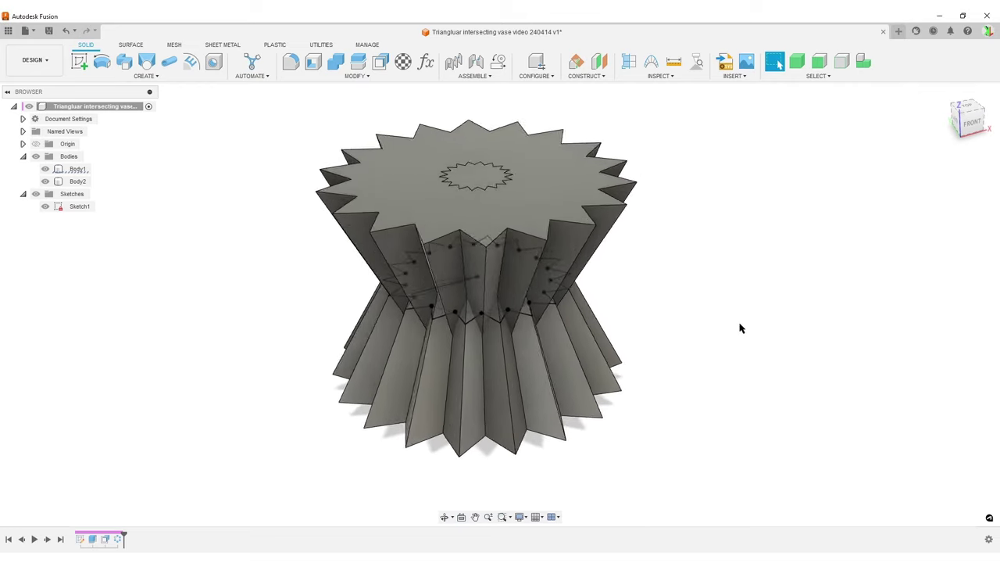
{"action": "scroll", "coordinate": [614, 310], "scroll_direction": "up", "scroll_amount": 3}
{"action": "left_click", "coordinate": [363, 186]}
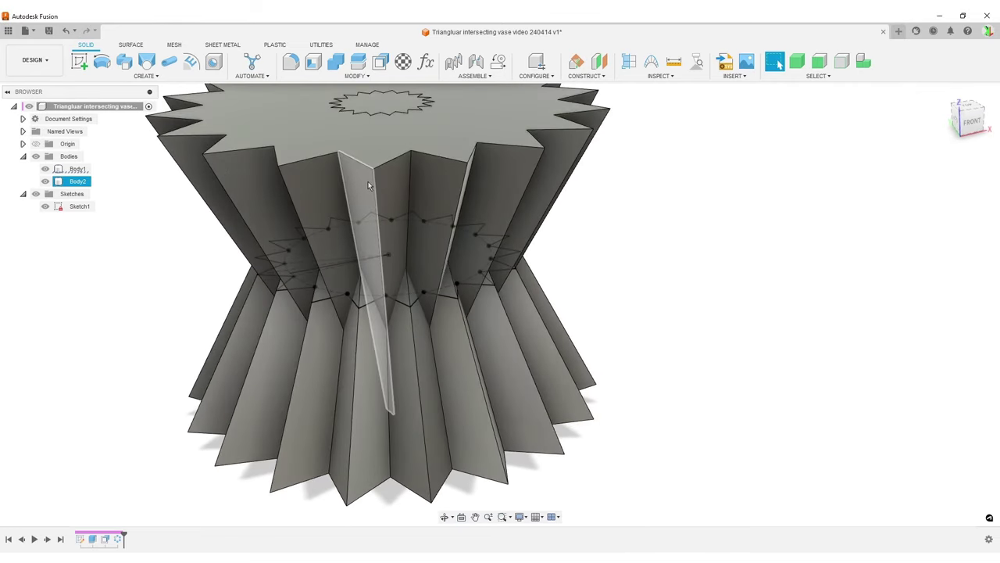
{"action": "left_click", "coordinate": [394, 449]}
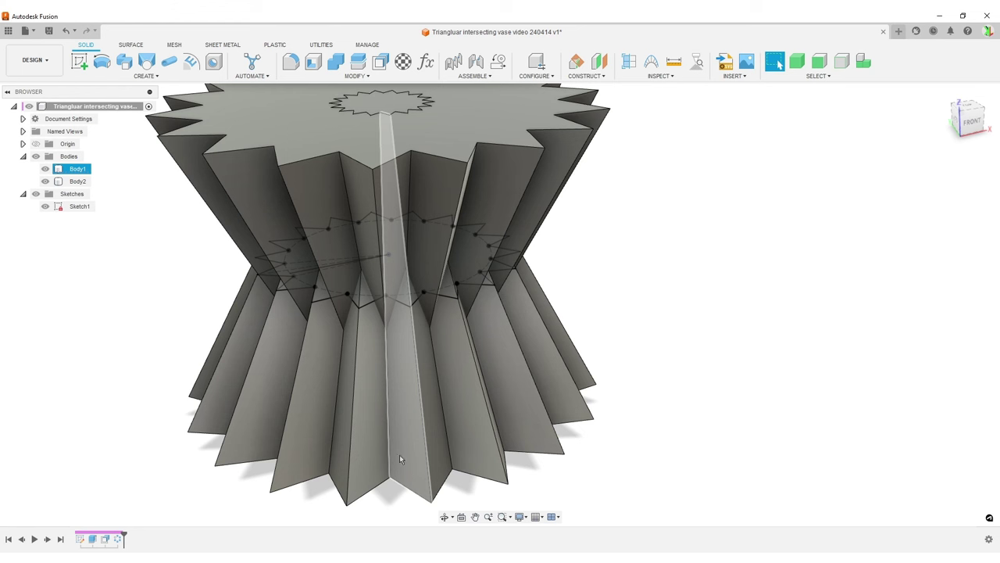
{"action": "scroll", "coordinate": [386, 383], "scroll_direction": "down", "scroll_amount": 3}
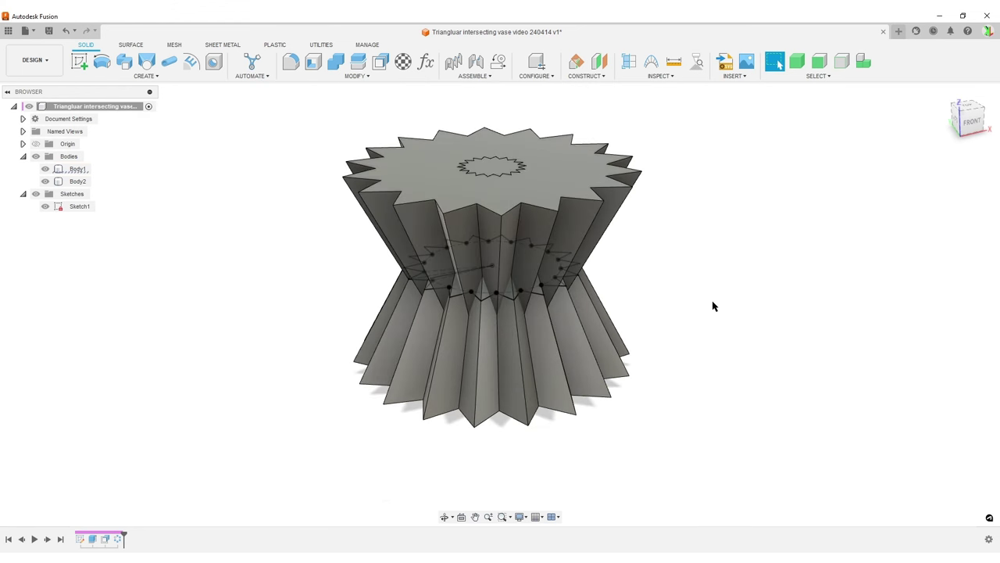
{"action": "left_click", "coordinate": [712, 300]}
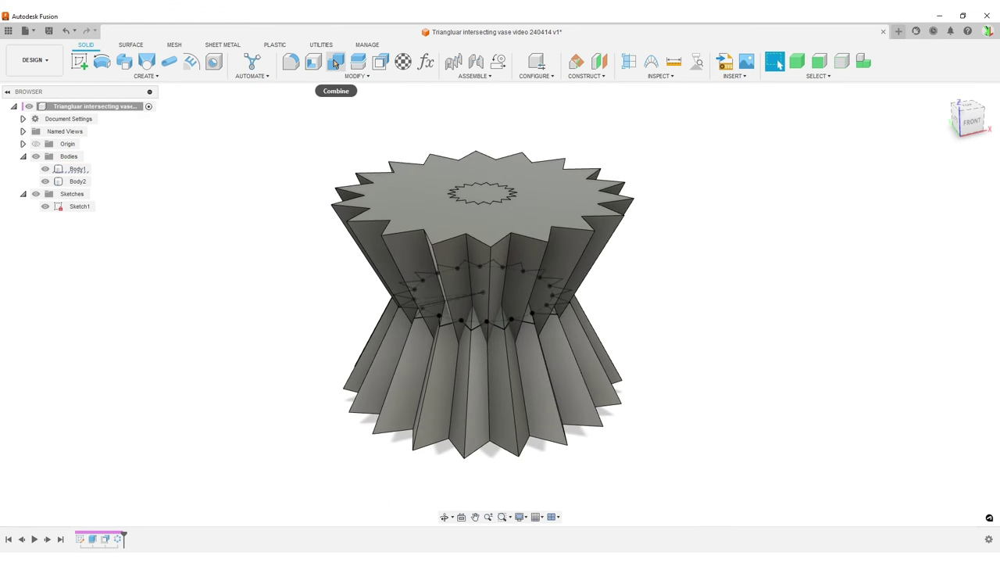
Combine Body1 (target) and Body2 (tool) with Intersect, then hide Sketch1
{"action": "left_click", "coordinate": [335, 62]}
{"action": "left_click", "coordinate": [78, 168]}
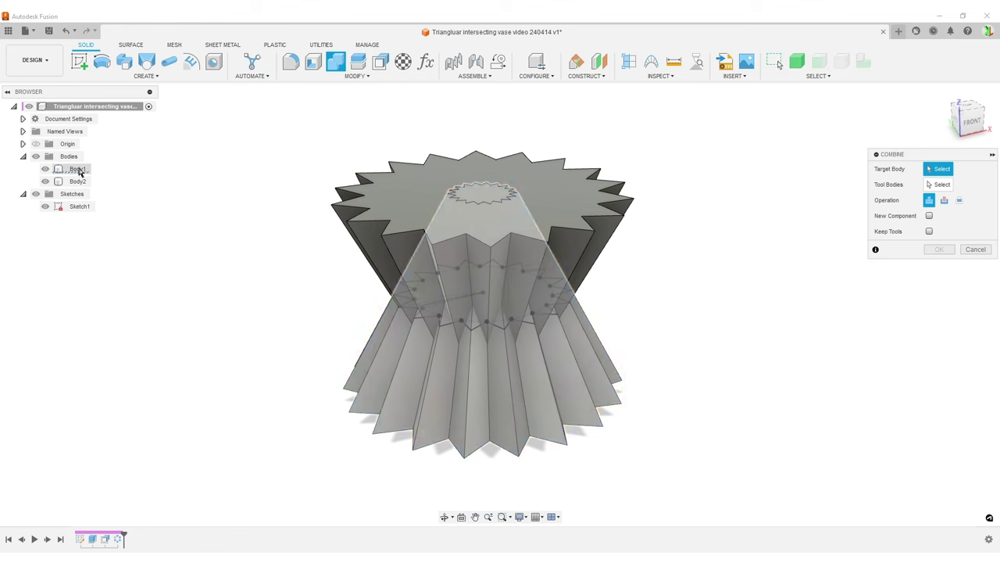
{"action": "left_click", "coordinate": [83, 183]}
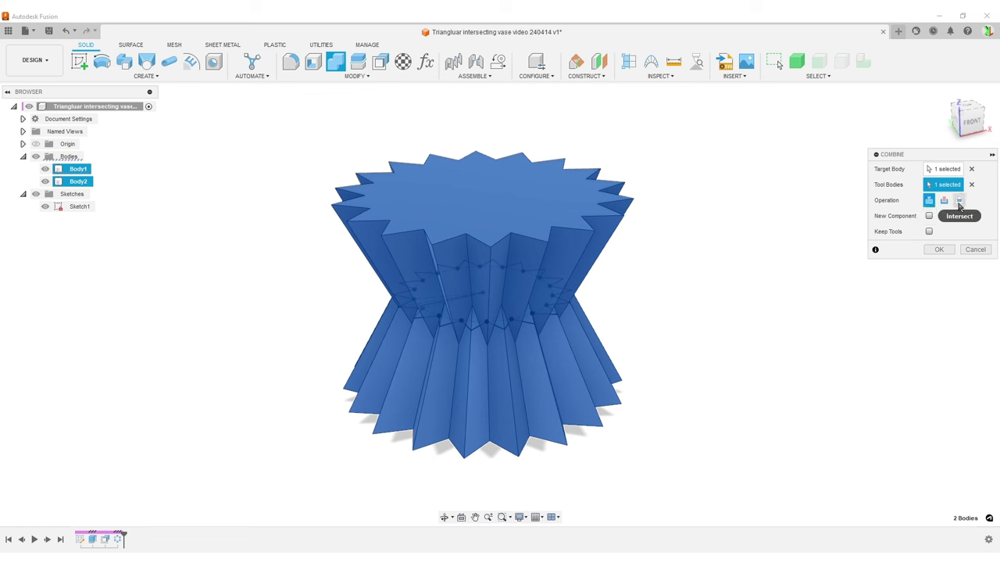
{"action": "left_click", "coordinate": [959, 201]}
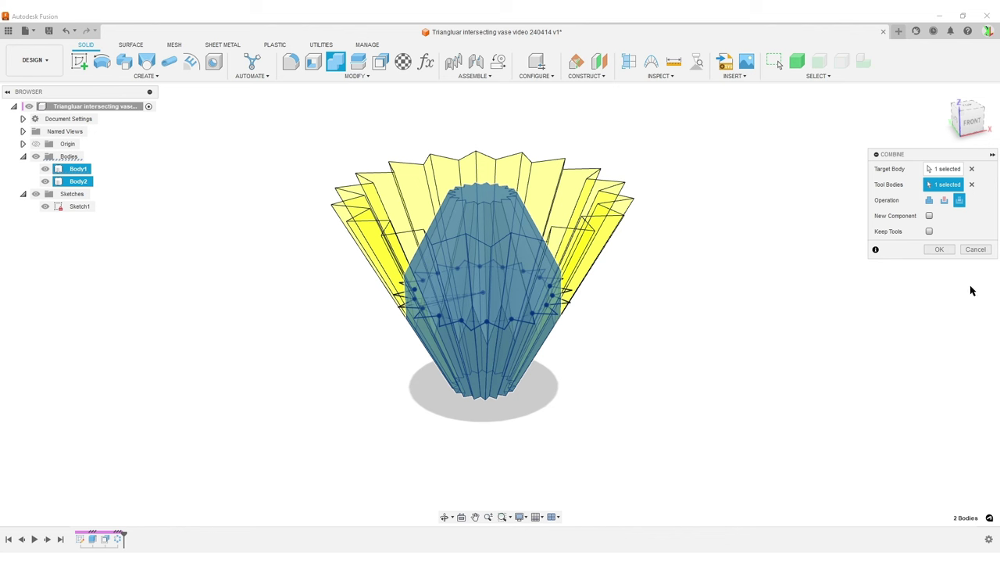
{"action": "left_click", "coordinate": [940, 249]}
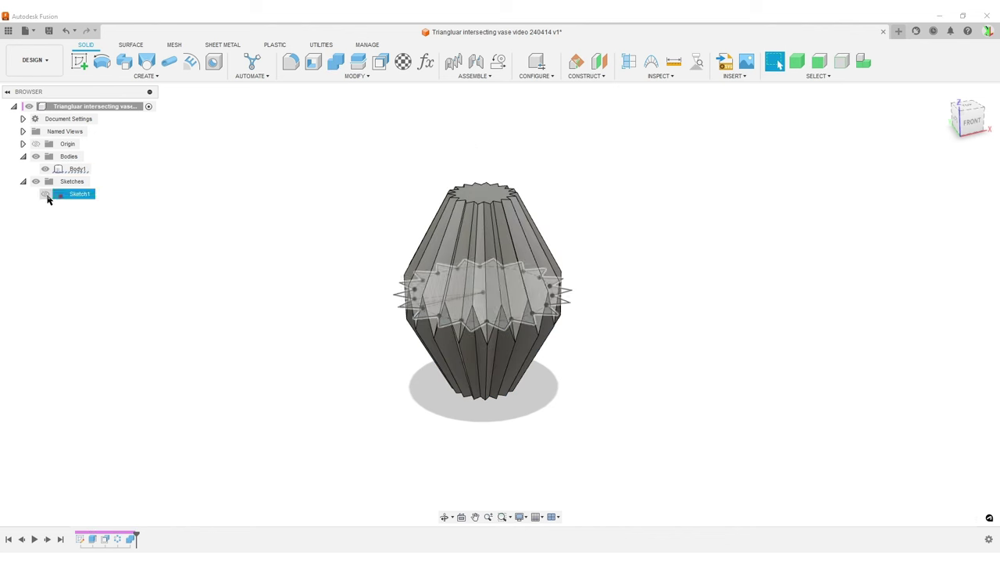
{"action": "left_click", "coordinate": [44, 194]}
{"action": "mouse_move", "coordinate": [636, 319]}
{"action": "middle_mouse_down", "text": "shift"}
{"action": "mouse_move", "coordinate": [722, 317]}
{"action": "mouse_move", "coordinate": [745, 293]}
{"action": "mouse_move", "coordinate": [754, 301]}
{"action": "mouse_move", "coordinate": [748, 341]}
{"action": "mouse_move", "coordinate": [727, 320]}
{"action": "mouse_move", "coordinate": [731, 307]}
{"action": "mouse_move", "coordinate": [739, 344]}
{"action": "middle_mouse_up", "text": "shift"}
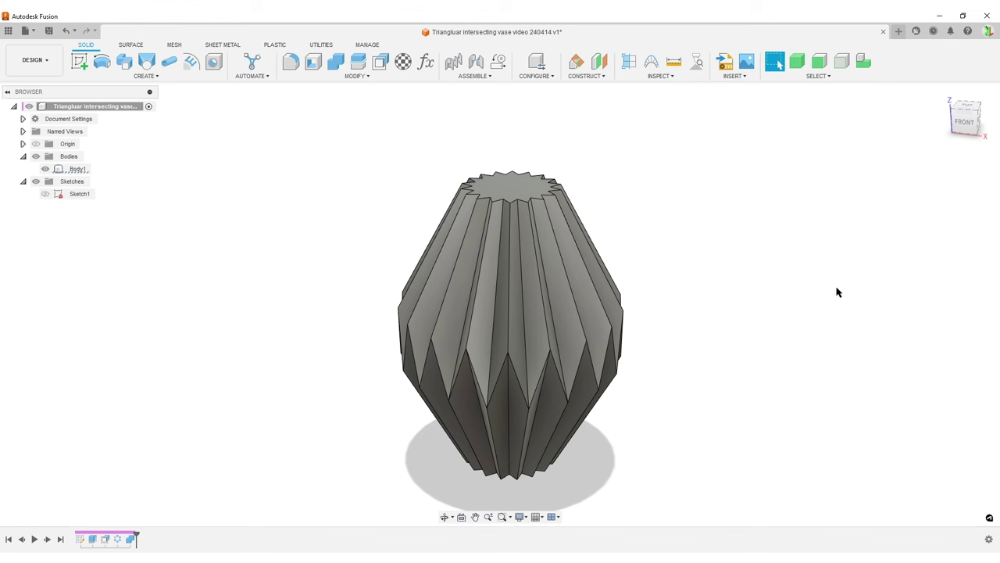
Search for the Offset Face command using 'soff' in the shortcuts box
{"action": "type", "text": "s"}
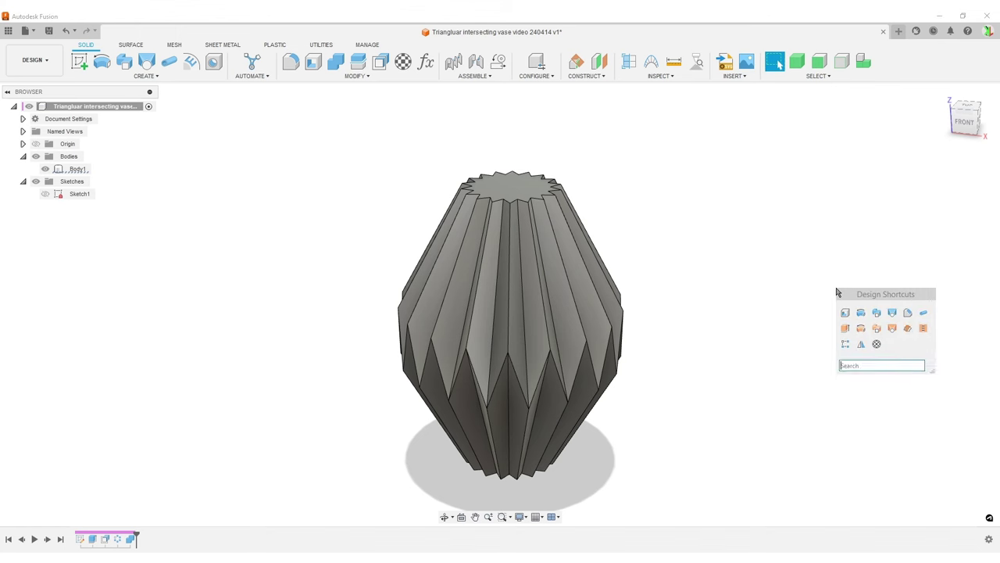
{"action": "type", "text": "off"}
Offset the vase's top face by -30 mm to lower it
{"action": "left_click", "coordinate": [873, 392]}
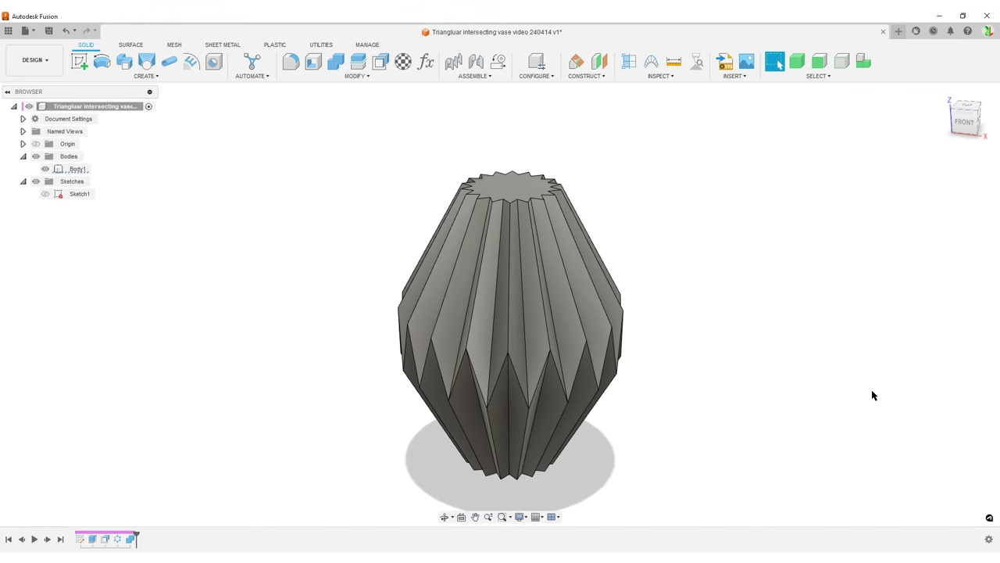
{"action": "left_click", "coordinate": [508, 191]}
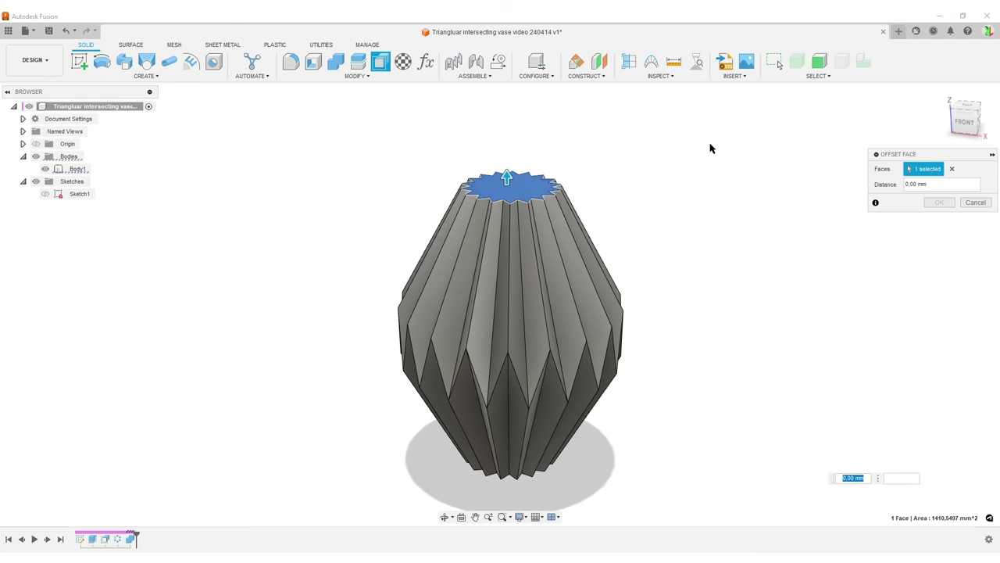
{"action": "type", "text": "-30"}
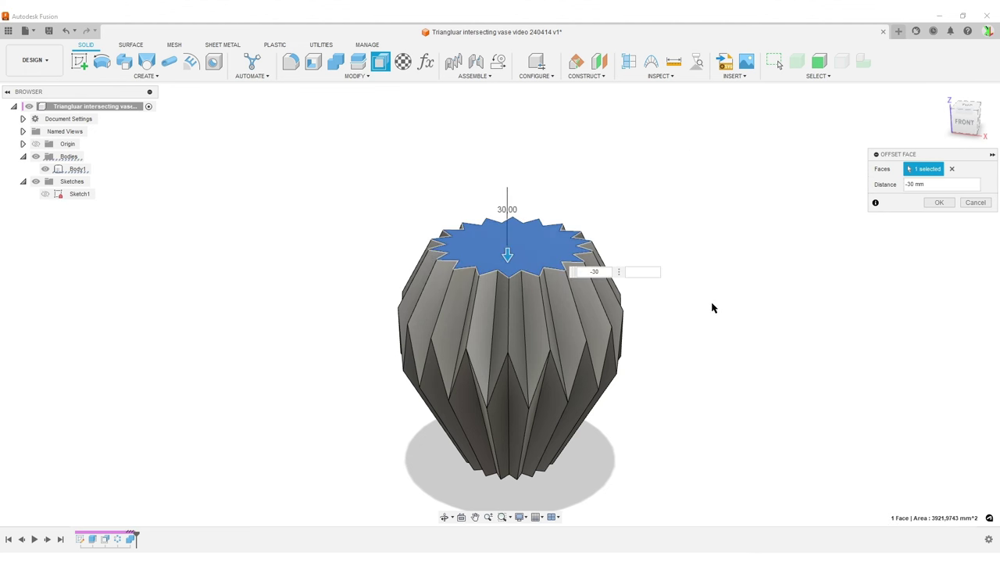
{"action": "left_click", "coordinate": [940, 203]}
{"action": "middle_click_drag", "start_coordinate": [716, 335], "coordinate": [722, 357], "text": "shift"}
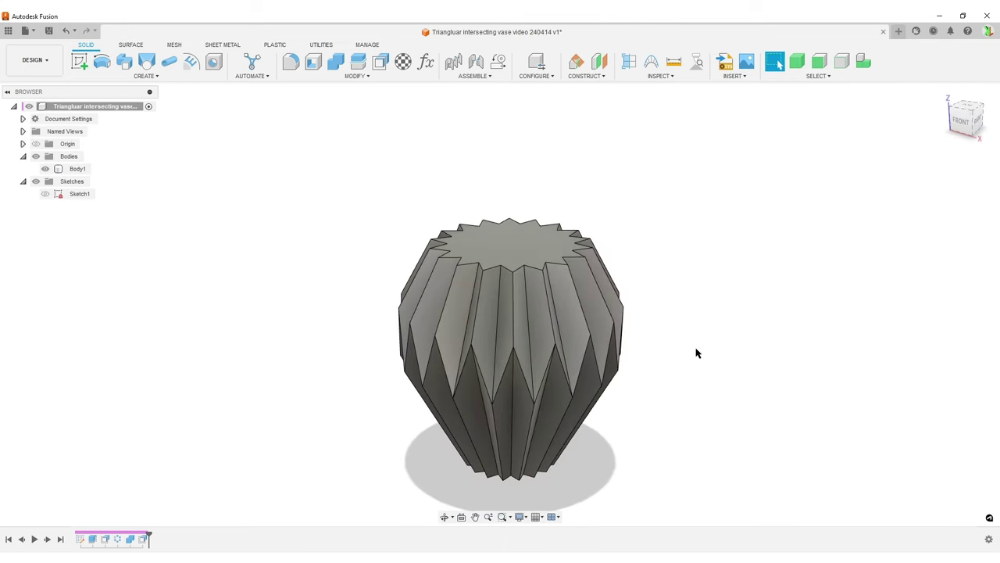
Shell the vase open at its top face, entering 0 for thickness, and inspect from above
{"action": "left_click", "coordinate": [313, 63]}
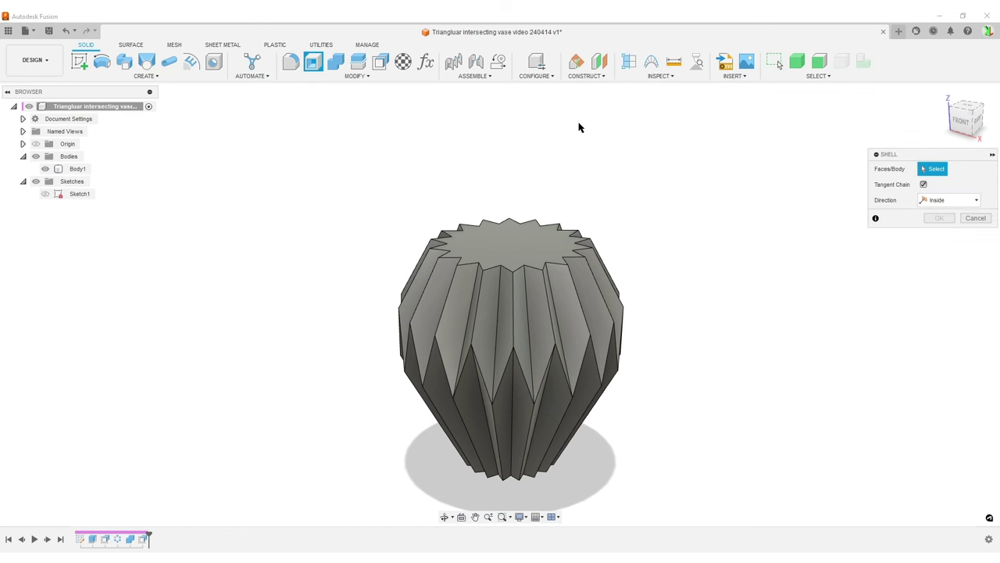
{"action": "left_click", "coordinate": [516, 247]}
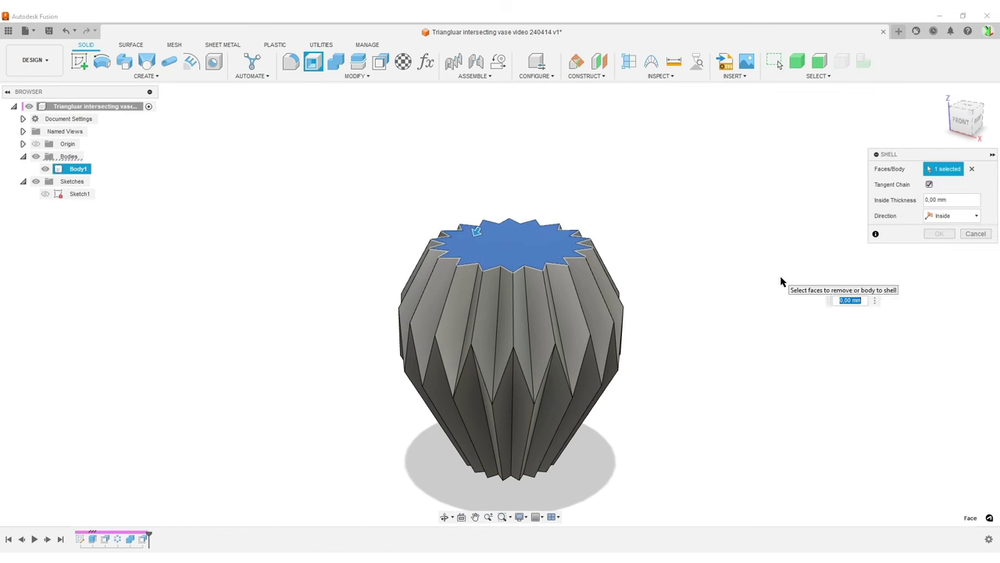
{"action": "type", "text": "0"}
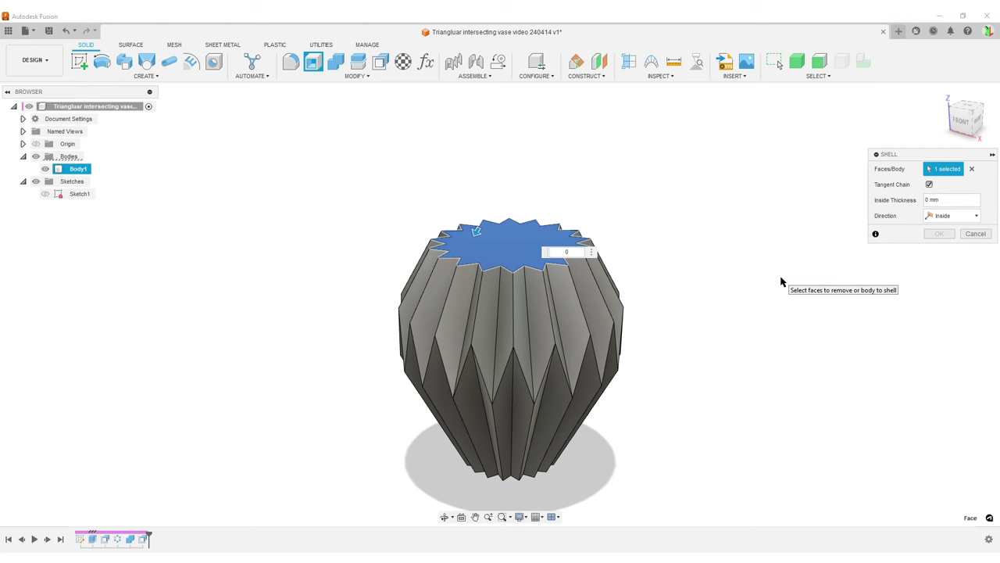
{"action": "key", "text": "Return"}
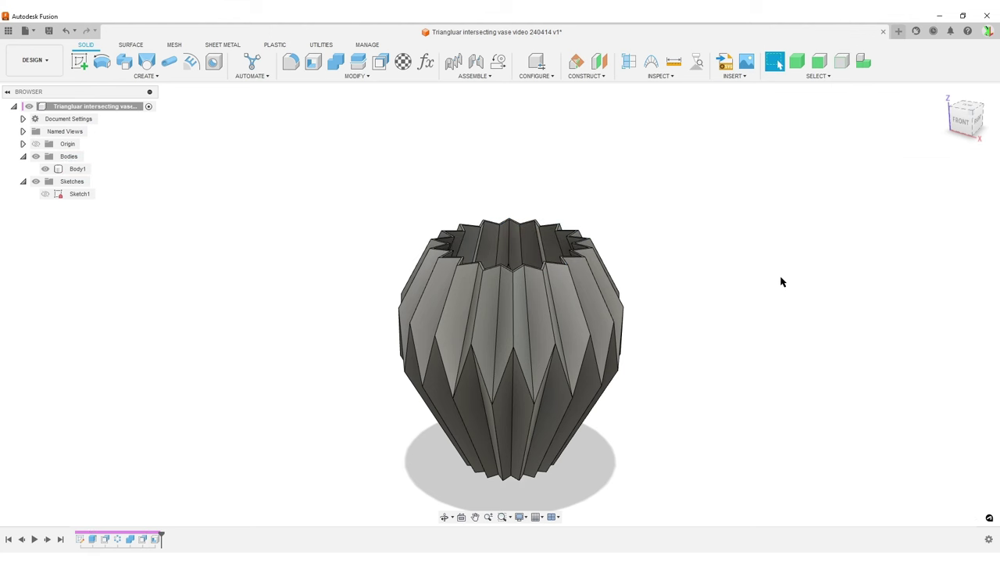
{"action": "middle_click_drag", "start_coordinate": [654, 330], "coordinate": [667, 309], "text": "shift"}
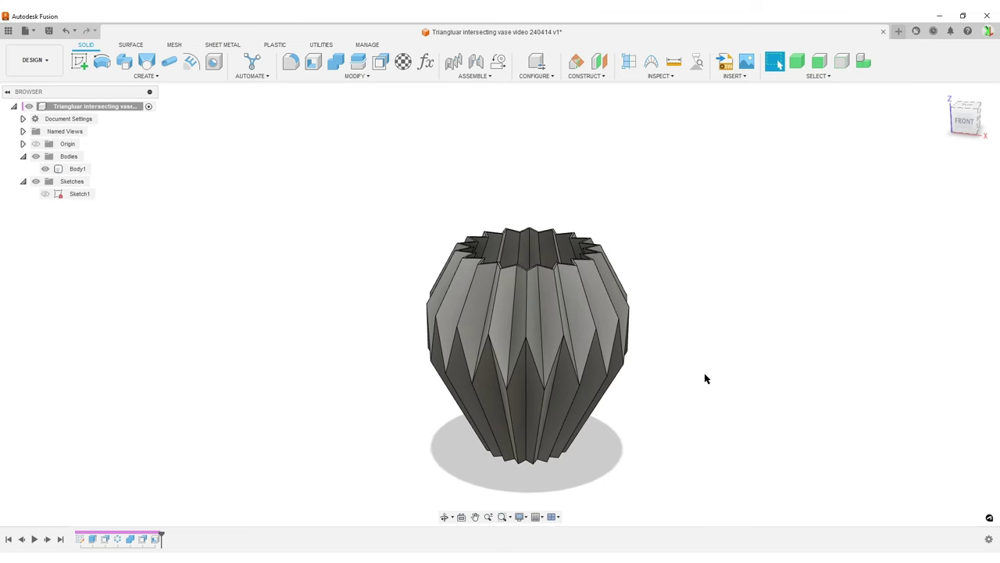
{"action": "middle_click_drag", "start_coordinate": [704, 378], "coordinate": [618, 326], "text": "shift"}
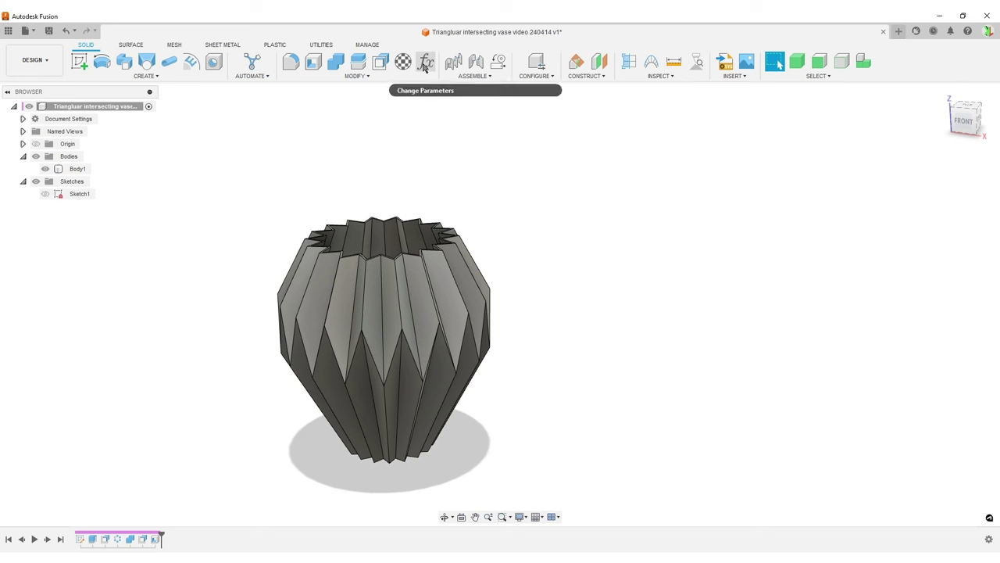
Open Change Parameters from the Modify menu and move the dialog right of the vase
{"action": "left_click", "coordinate": [356, 76]}
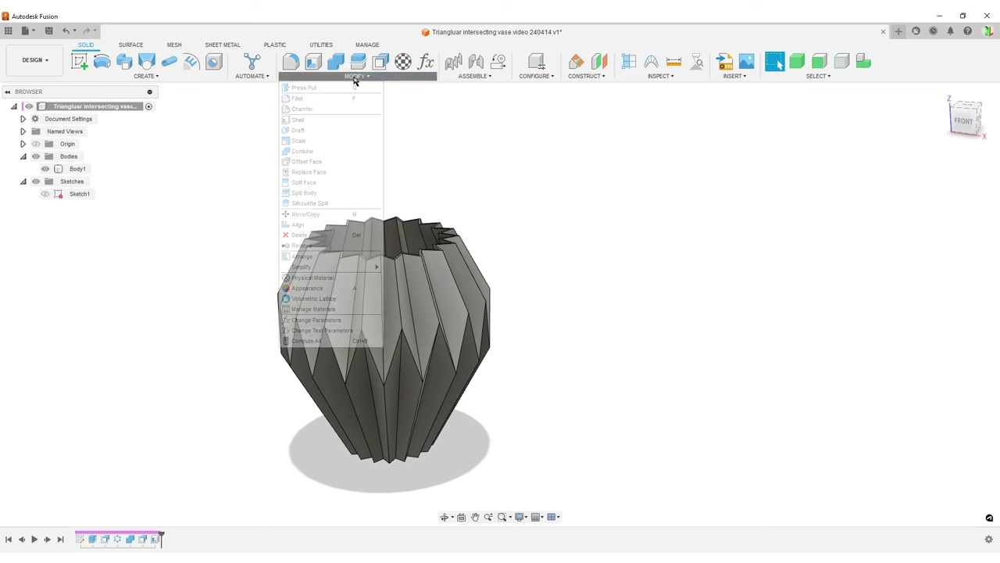
{"action": "left_click", "coordinate": [304, 319]}
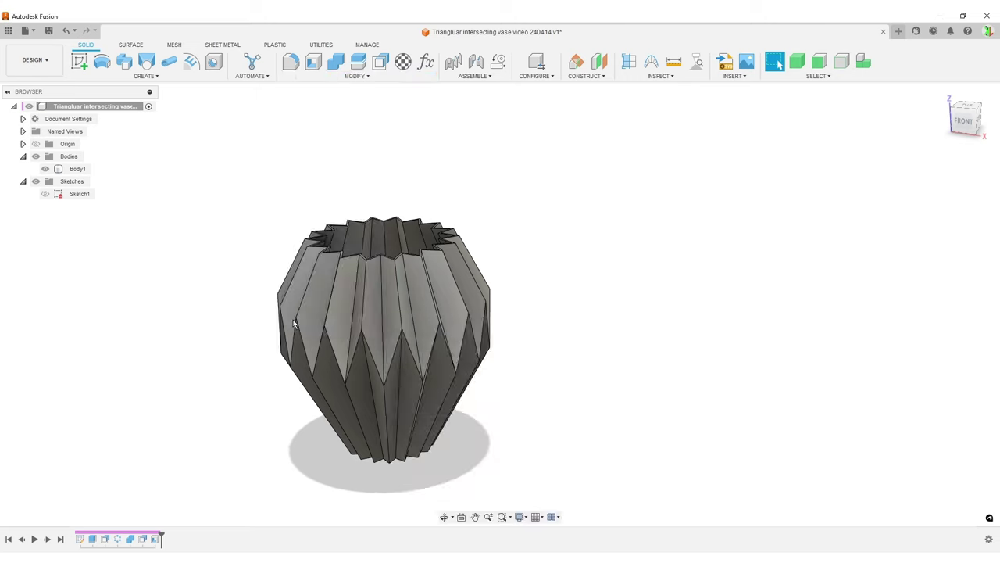
{"action": "left_click_drag", "start_coordinate": [369, 173], "coordinate": [754, 125]}
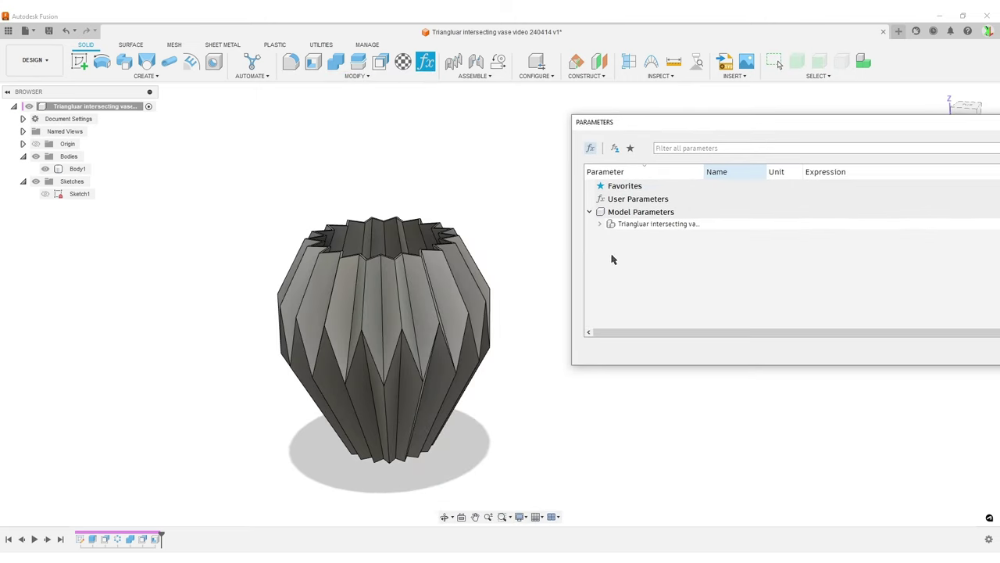
Expand Sketch1's model parameters and try an 80 mm diameter before restoring 100 mm
{"action": "left_click", "coordinate": [600, 224]}
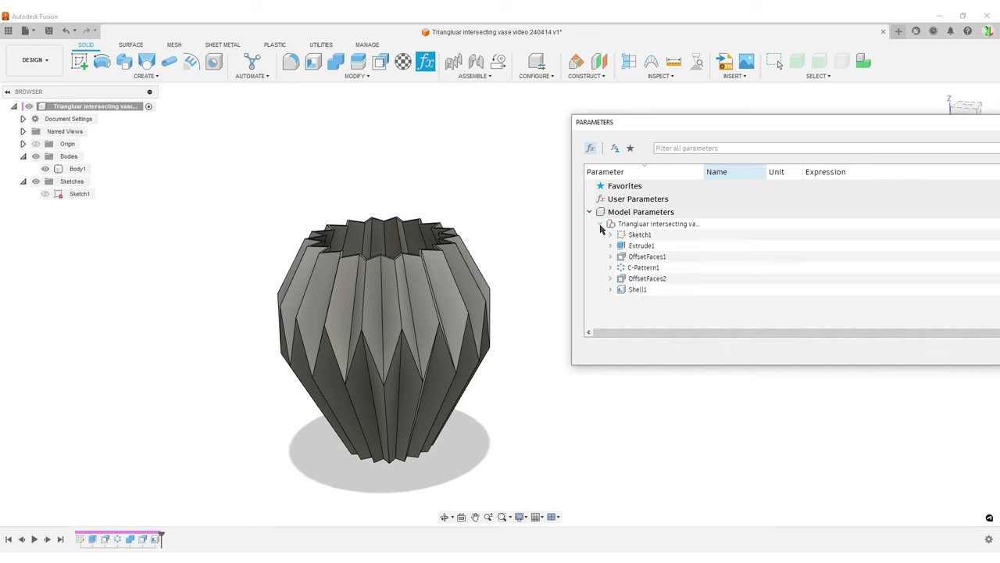
{"action": "left_click", "coordinate": [611, 234]}
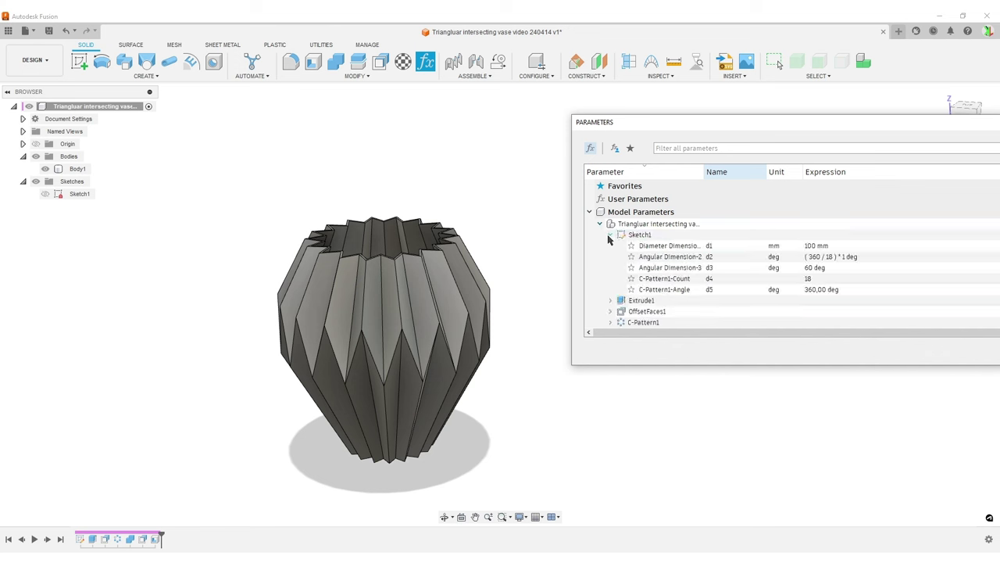
{"action": "left_click", "coordinate": [831, 247]}
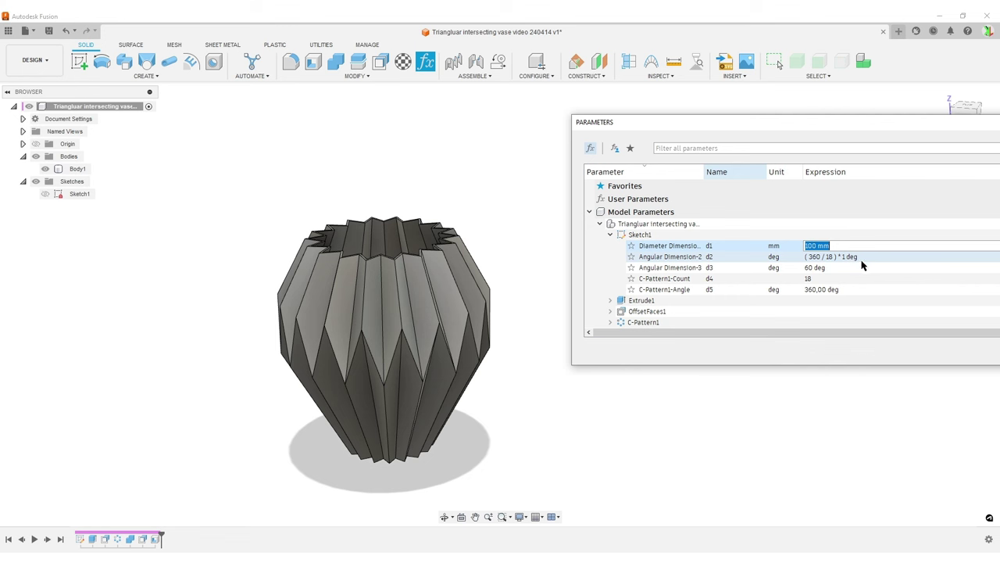
{"action": "type", "text": "80"}
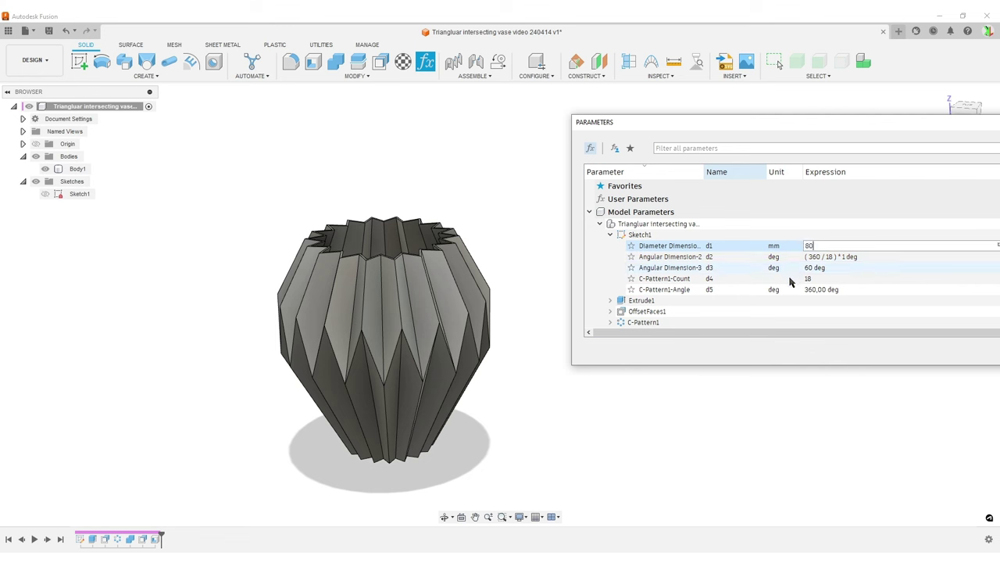
{"action": "key", "text": "Return"}
{"action": "left_click", "coordinate": [825, 248]}
{"action": "type", "text": "1"}
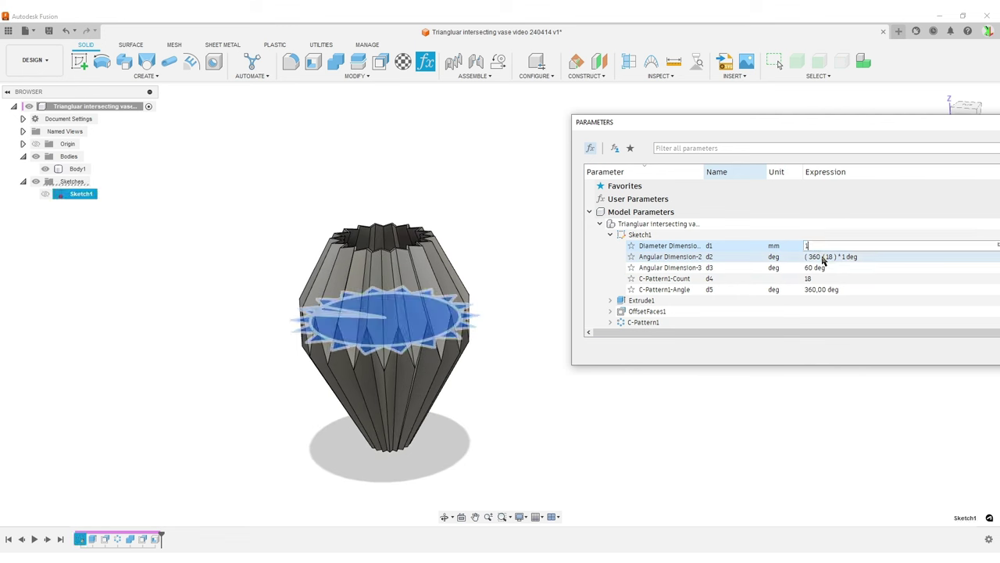
{"action": "type", "text": "00"}
{"action": "key", "text": "Return"}
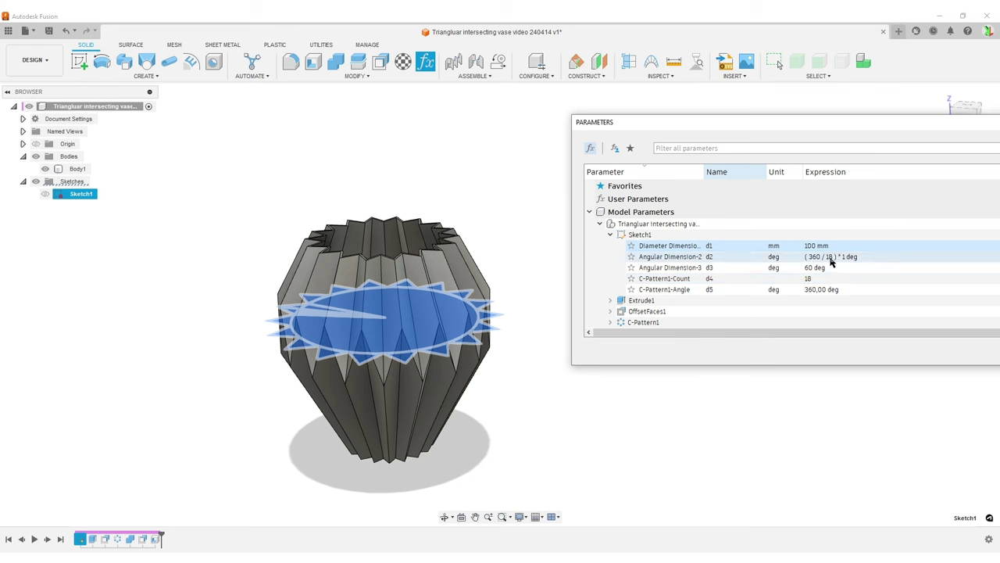
Change Sketch1's angle expression to reference d4, giving (360 / d4) * 1 deg instead of the fixed 18
{"action": "left_click", "coordinate": [900, 259]}
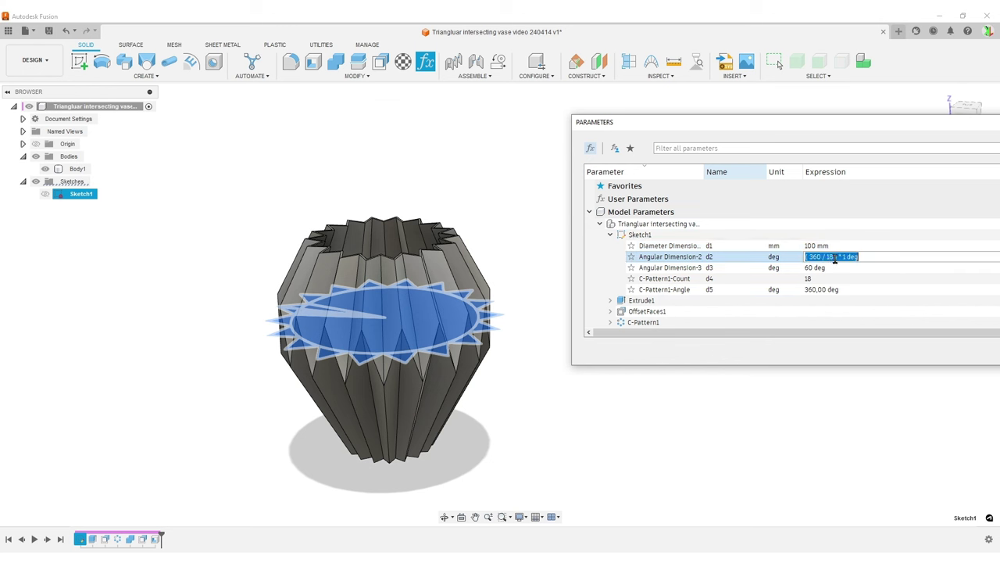
{"action": "key", "text": "Return"}
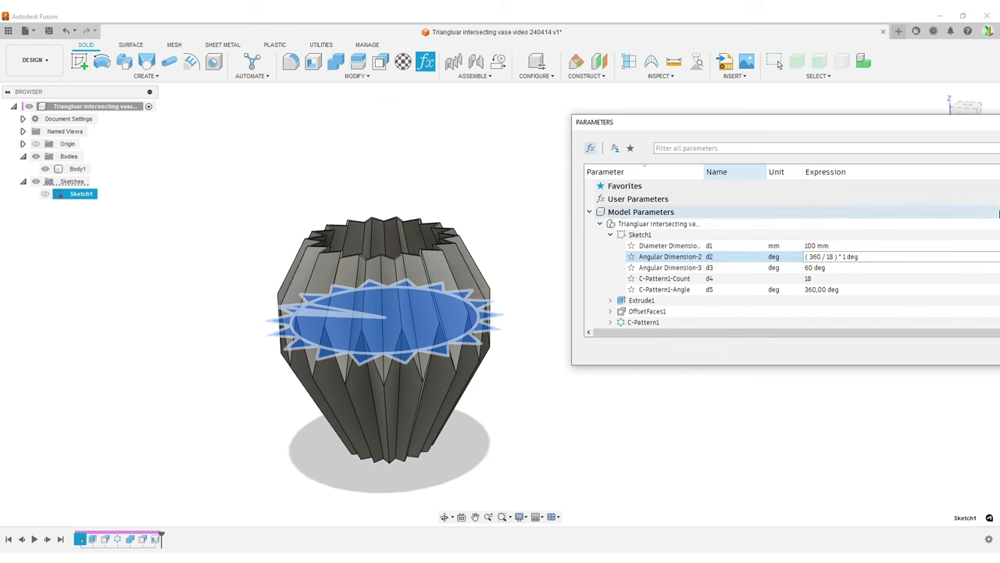
{"action": "key", "text": "BackSpace"}
{"action": "key", "text": "BackSpace"}
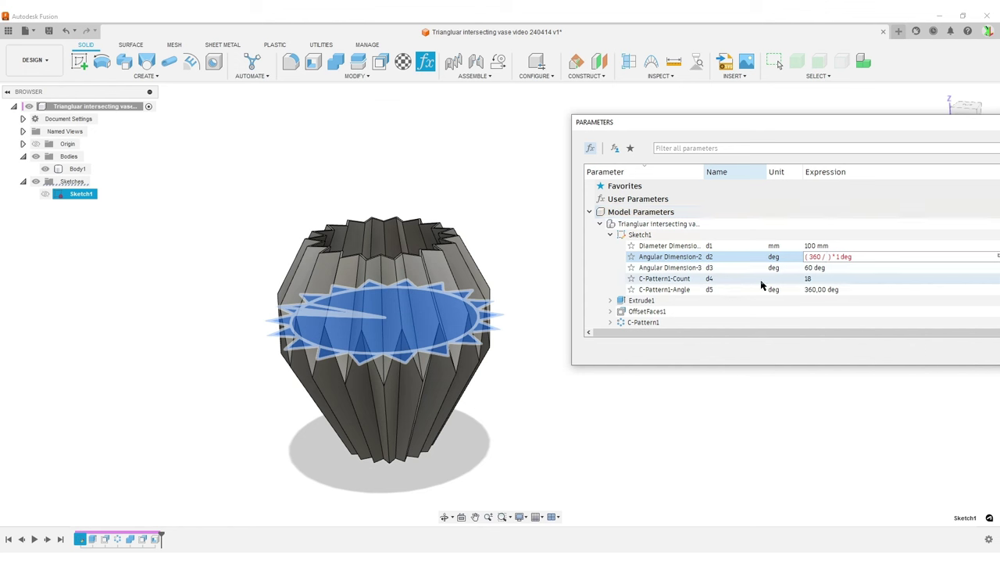
{"action": "type", "text": "d4"}
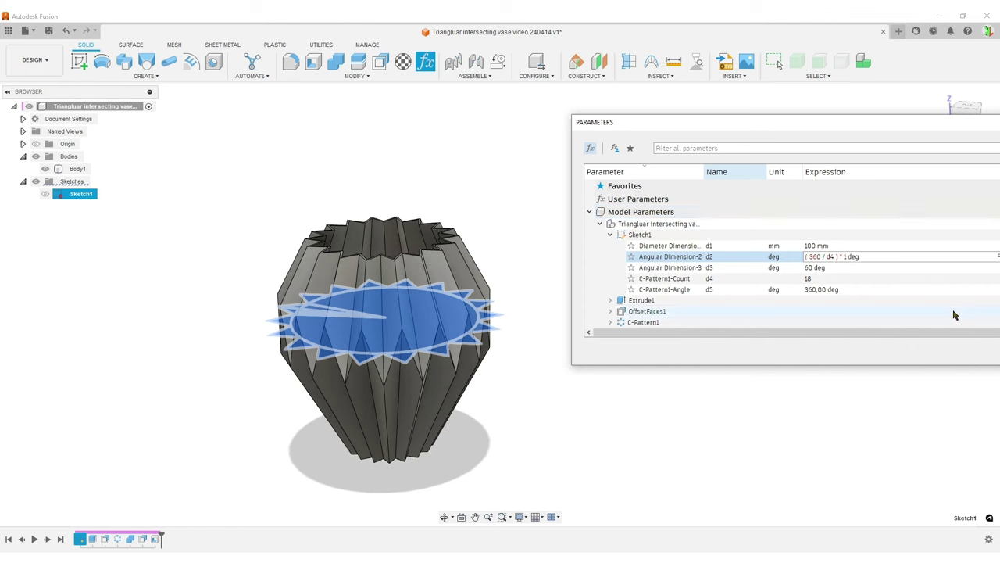
Try C-Pattern1-Count values of 20 and 15, then settle on 16
{"action": "left_click", "coordinate": [830, 279]}
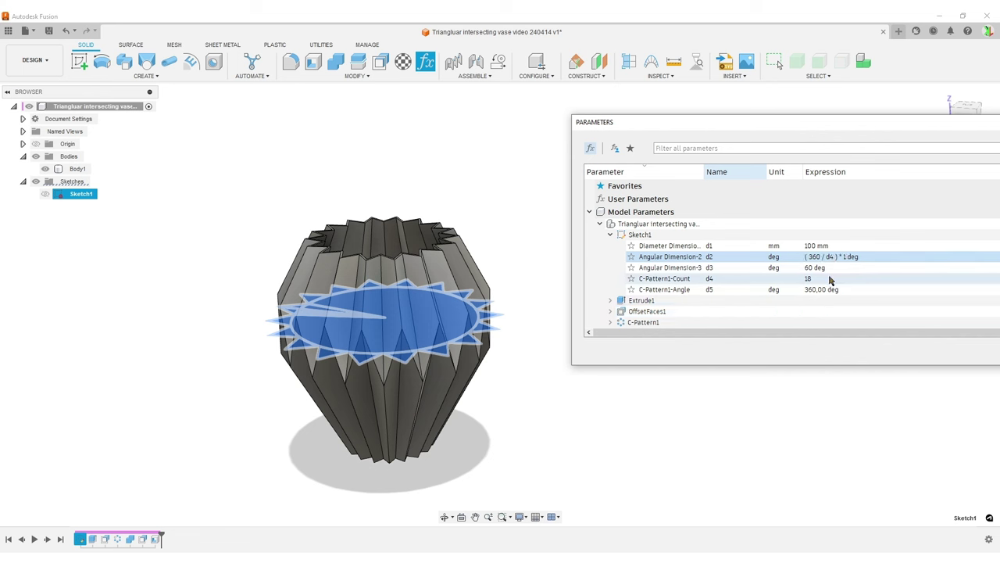
{"action": "type", "text": "20"}
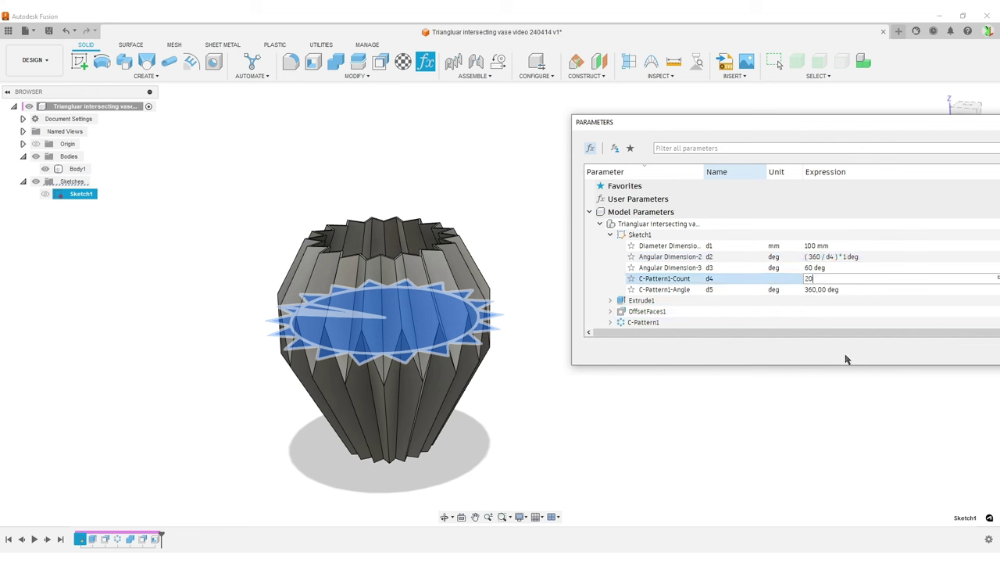
{"action": "key", "text": "Return"}
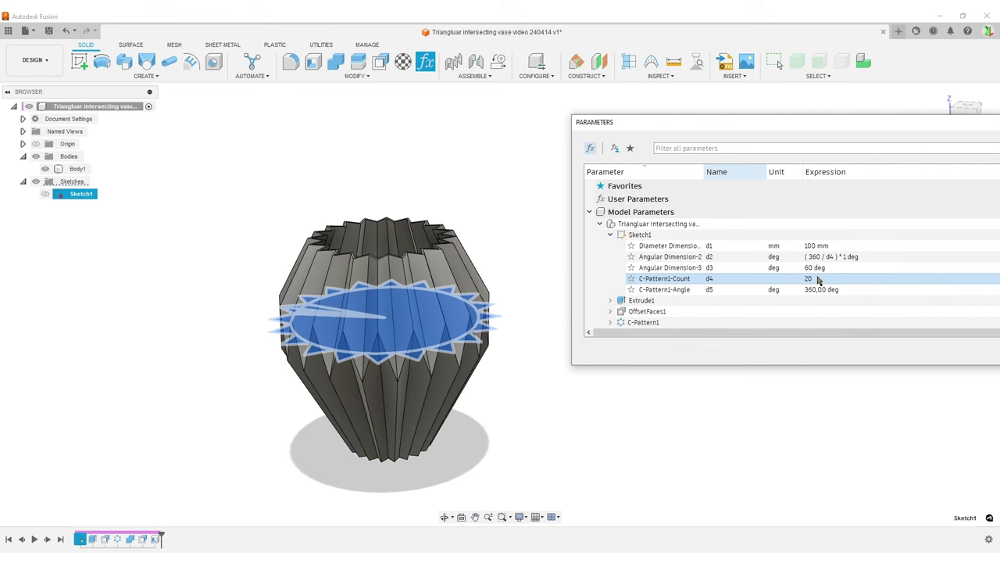
{"action": "left_click", "coordinate": [817, 279]}
{"action": "type", "text": "15"}
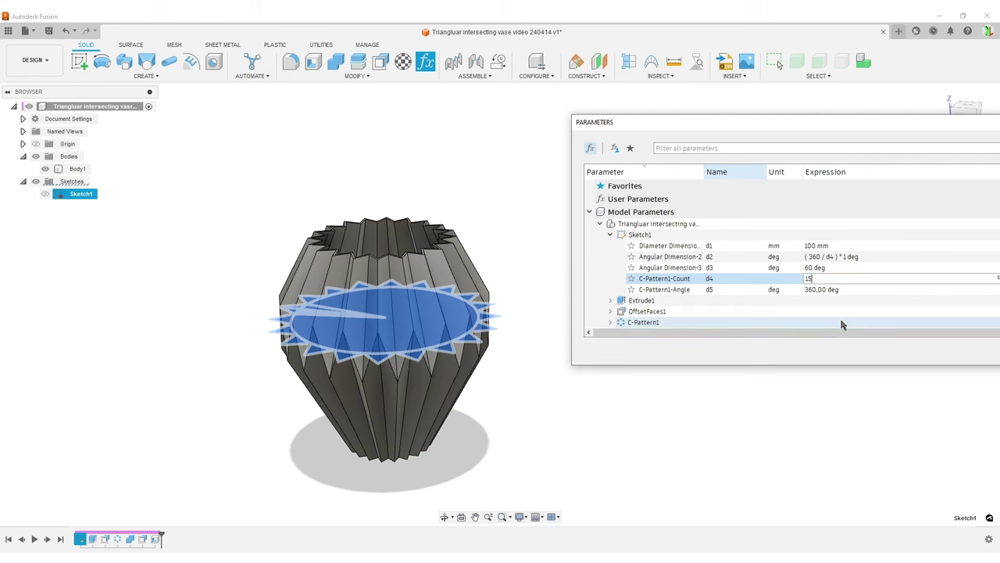
{"action": "key", "text": "Return"}
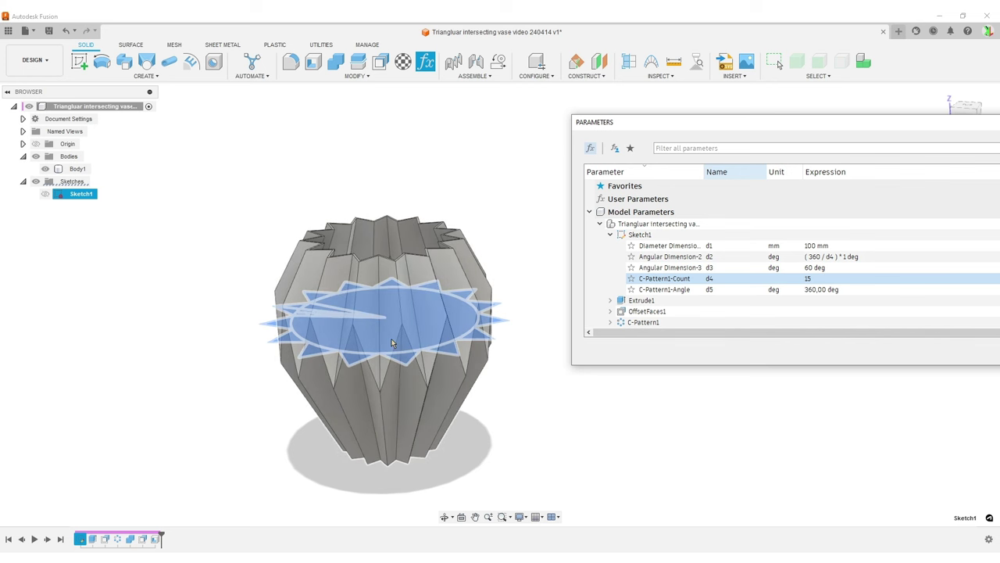
{"action": "left_click", "coordinate": [833, 281]}
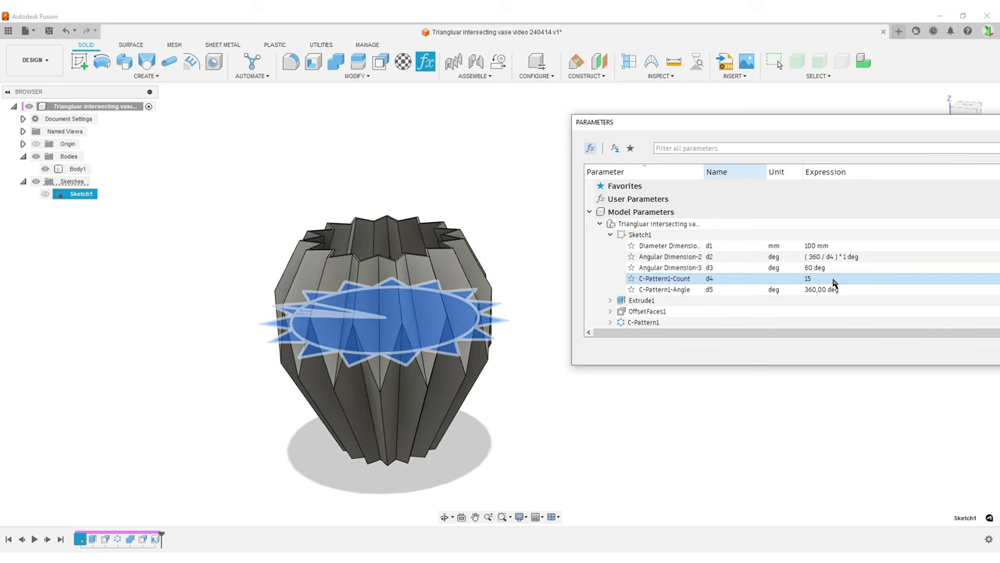
{"action": "type", "text": "16"}
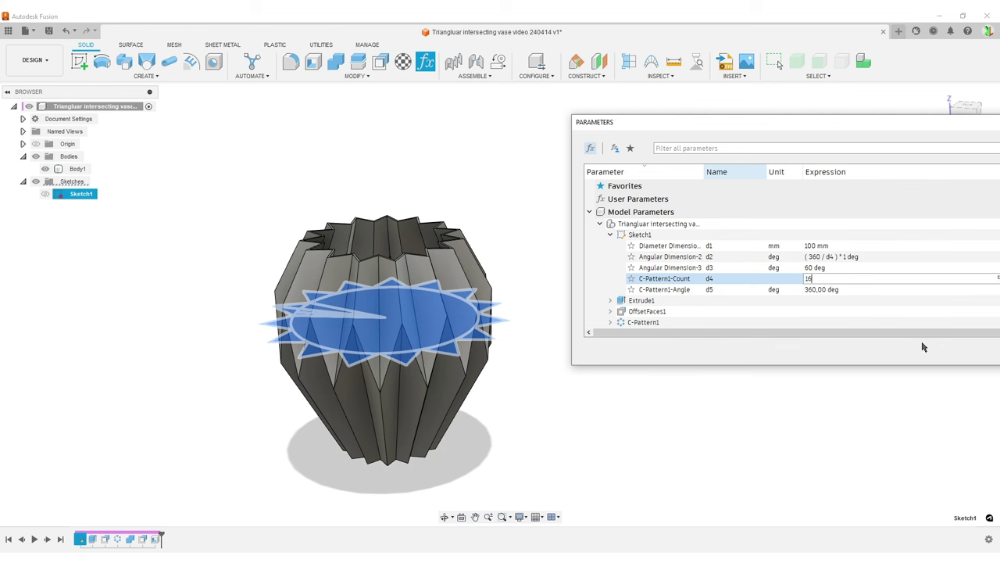
{"action": "key", "text": "Return"}
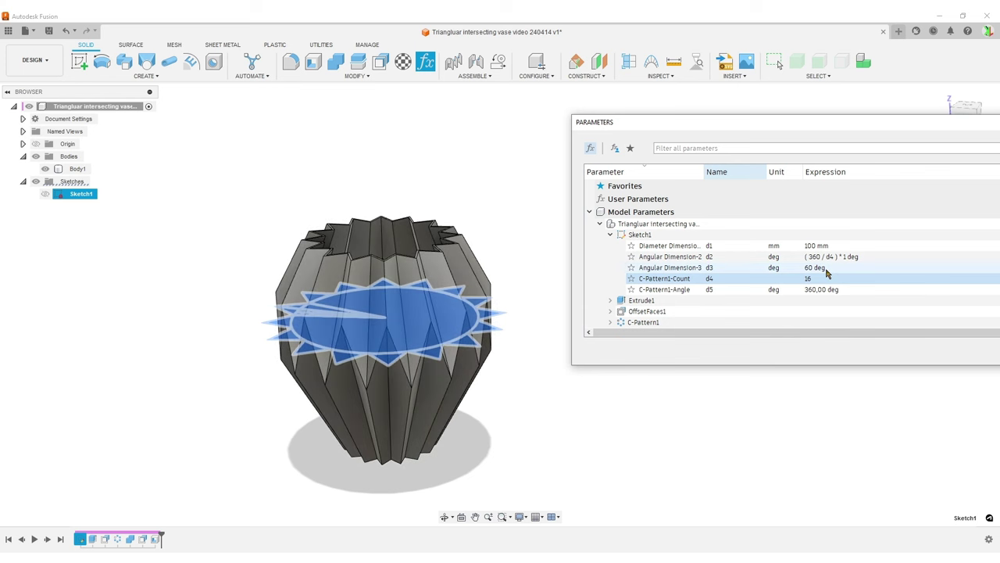
{"action": "left_click", "coordinate": [826, 267]}
{"action": "type", "text": "90"}
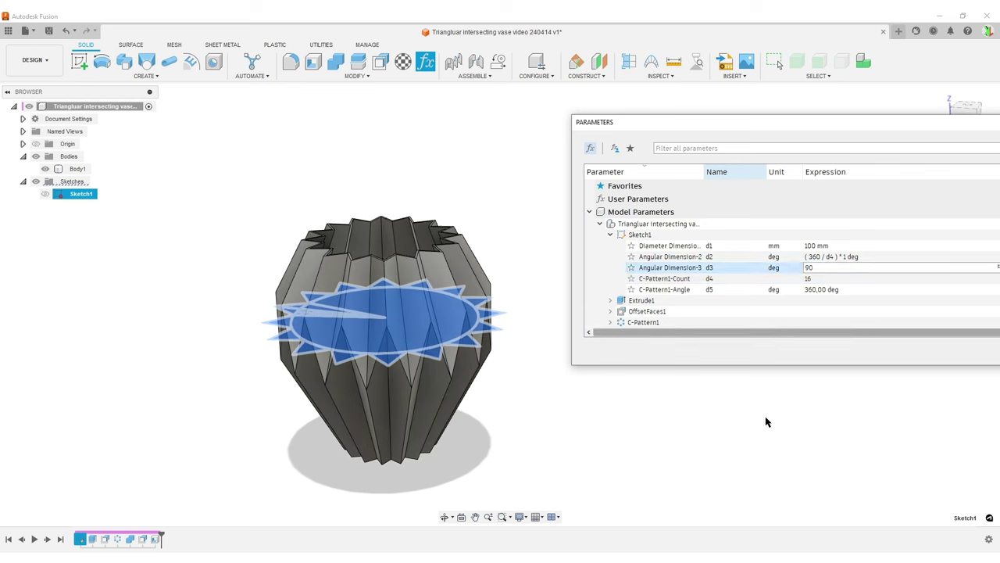
{"action": "key", "text": "Return"}
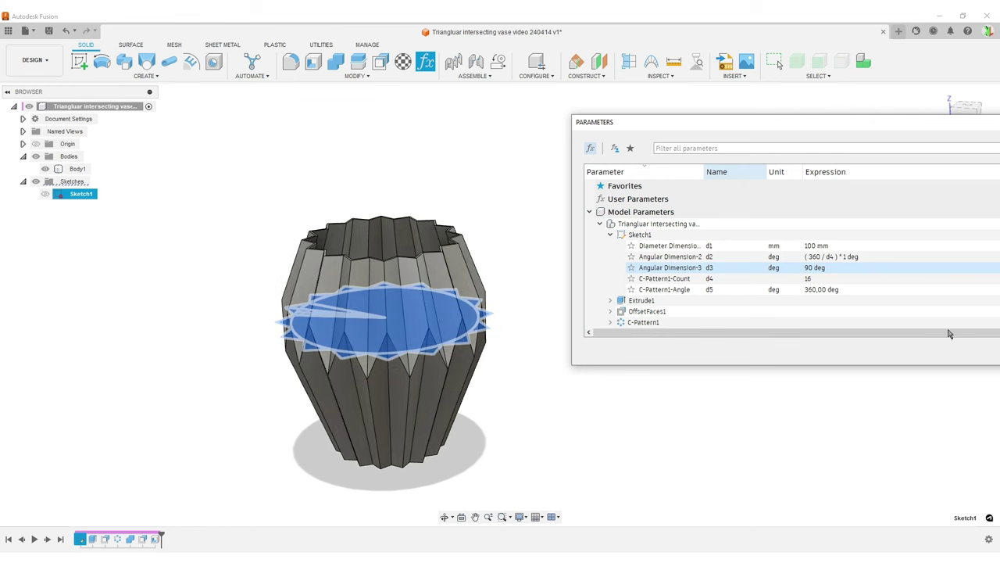
{"action": "key", "text": "Return"}
{"action": "type", "text": "45"}
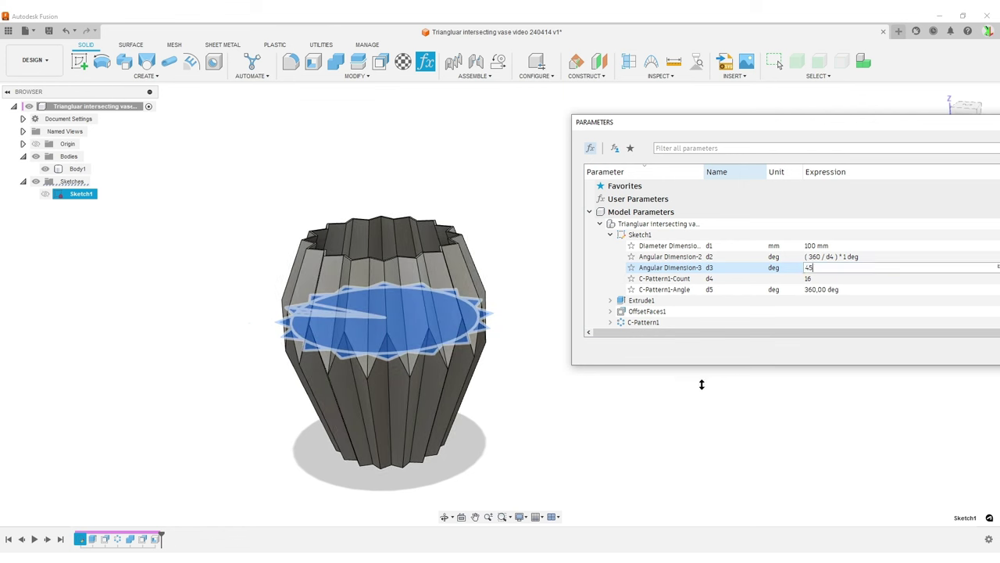
{"action": "key", "text": "Return"}
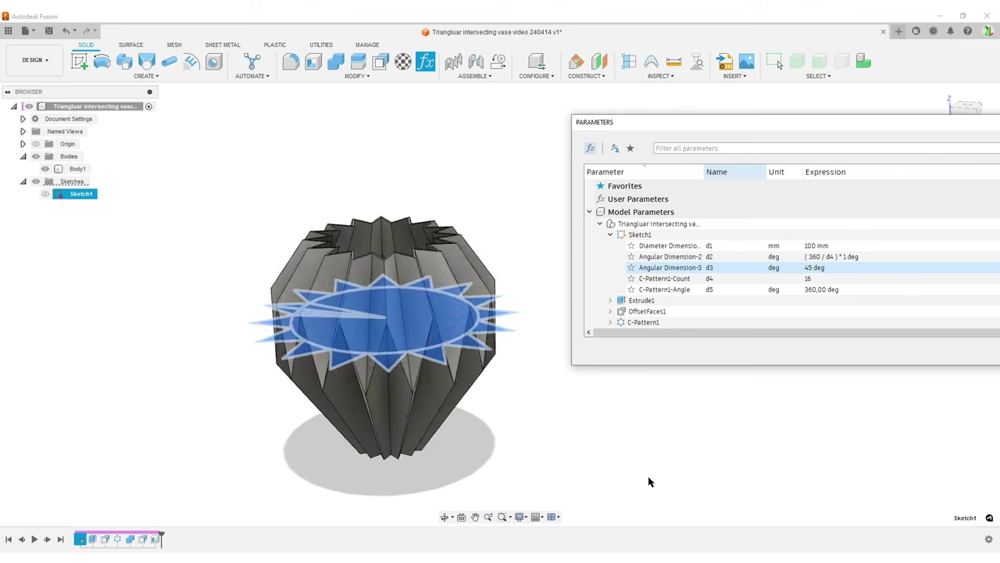
{"action": "left_click", "coordinate": [864, 270]}
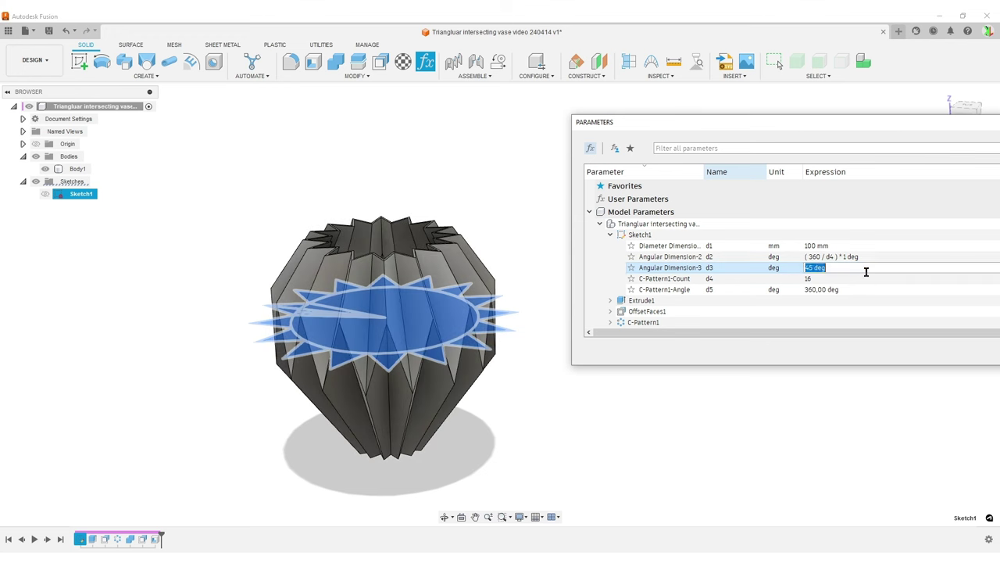
{"action": "type", "text": "60"}
{"action": "key", "text": "Return"}
{"action": "scroll", "coordinate": [609, 284], "scroll_direction": "down", "scroll_amount": 1}
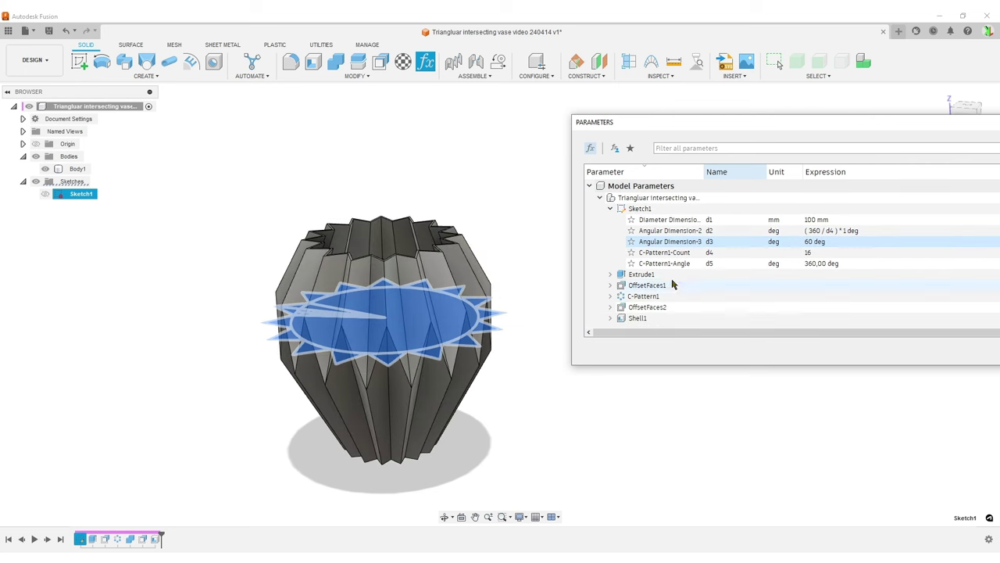
Expand Extrude1 and OffsetFaces1 and link the OffsetFaces1 distance to d6
{"action": "left_click", "coordinate": [610, 275]}
{"action": "scroll", "coordinate": [703, 281], "scroll_direction": "down", "scroll_amount": 1}
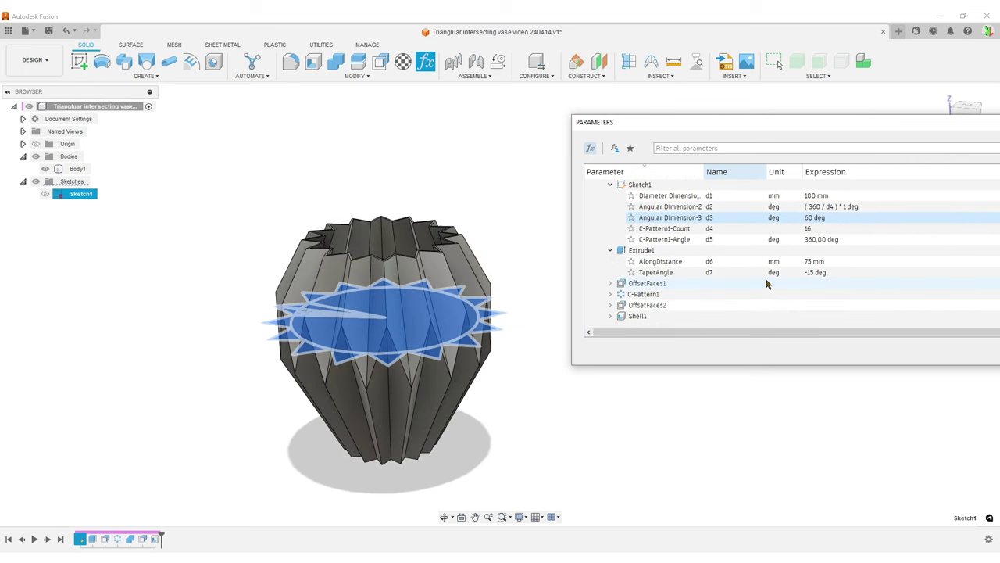
{"action": "left_click", "coordinate": [610, 283]}
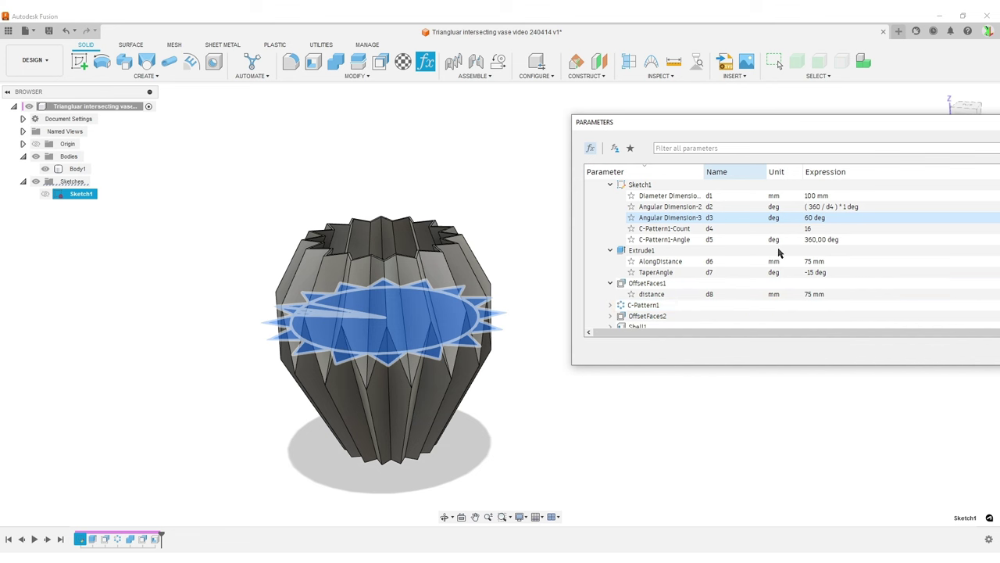
{"action": "left_click", "coordinate": [820, 295]}
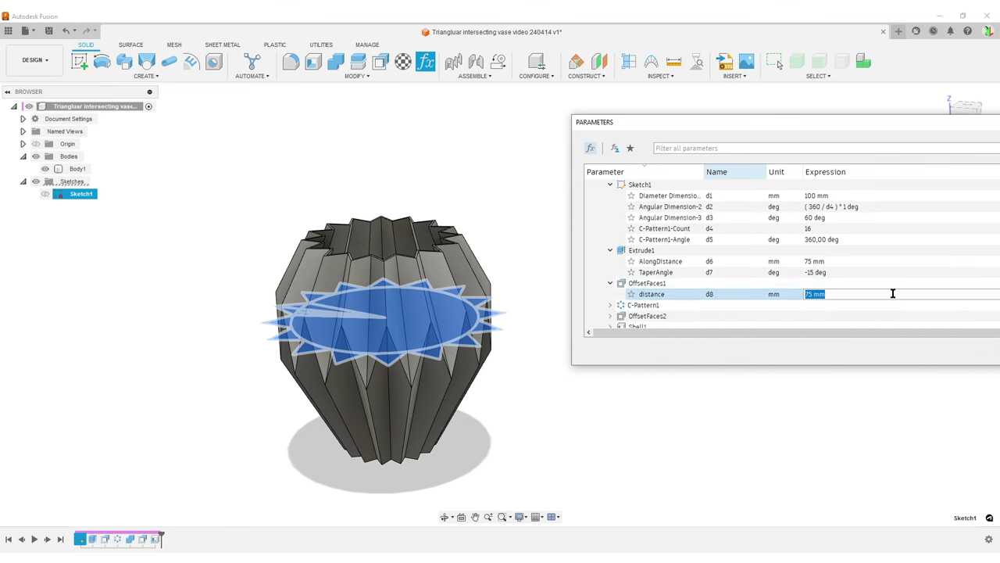
{"action": "type", "text": "d5"}
{"action": "key", "text": "BackSpace"}
{"action": "type", "text": "6"}
Try extrude AlongDistance values of 80 mm and 60 mm, finishing at 80 mm
{"action": "left_click", "coordinate": [825, 261]}
{"action": "type", "text": "80"}
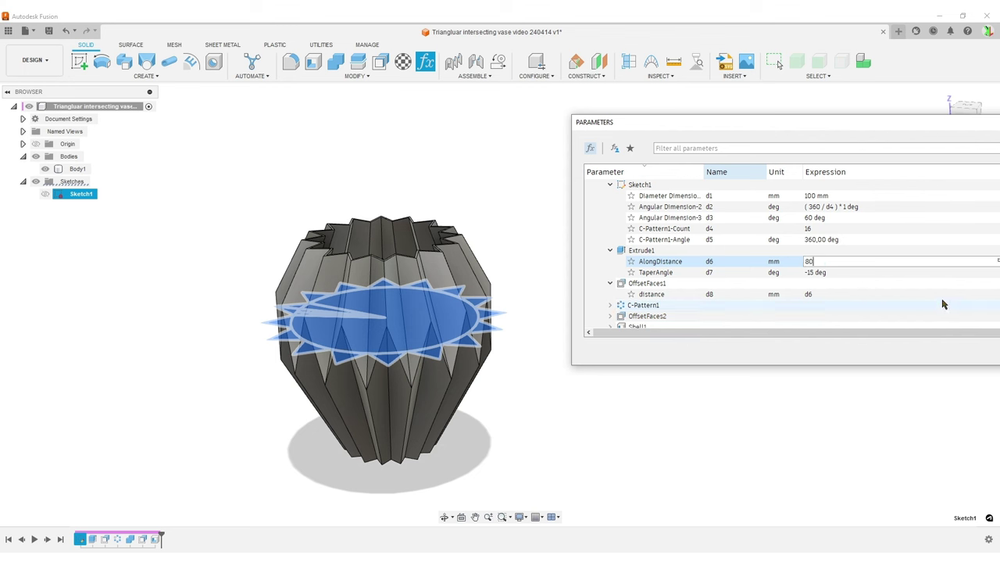
{"action": "key", "text": "Return"}
{"action": "left_click", "coordinate": [821, 262]}
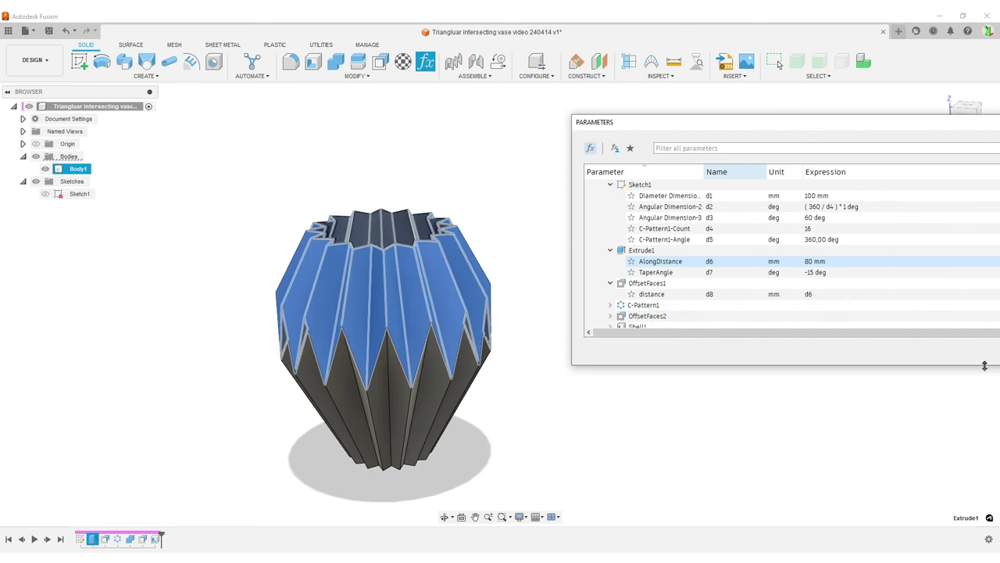
{"action": "type", "text": "60"}
{"action": "key", "text": "Return"}
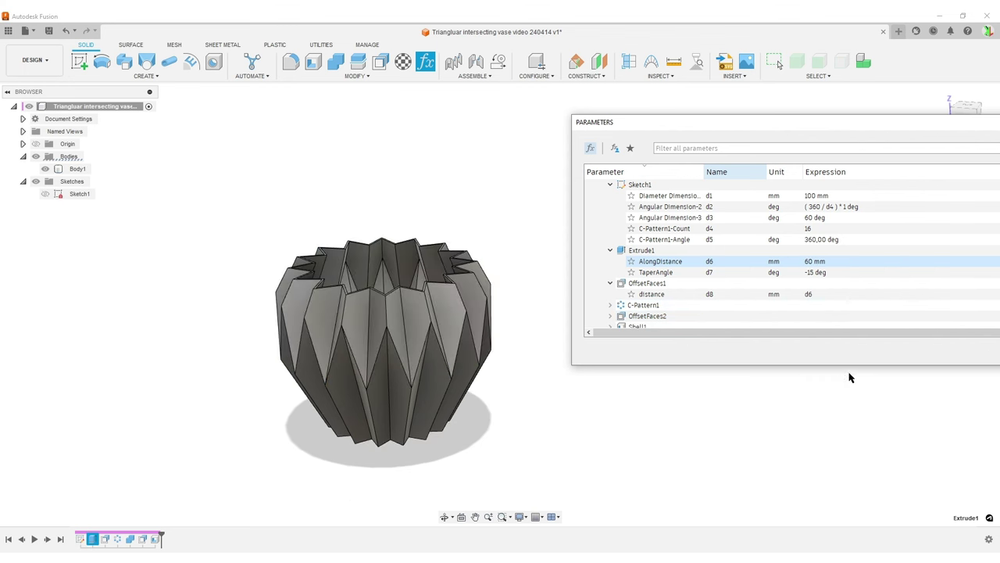
{"action": "left_click", "coordinate": [818, 263]}
{"action": "type", "text": "80"}
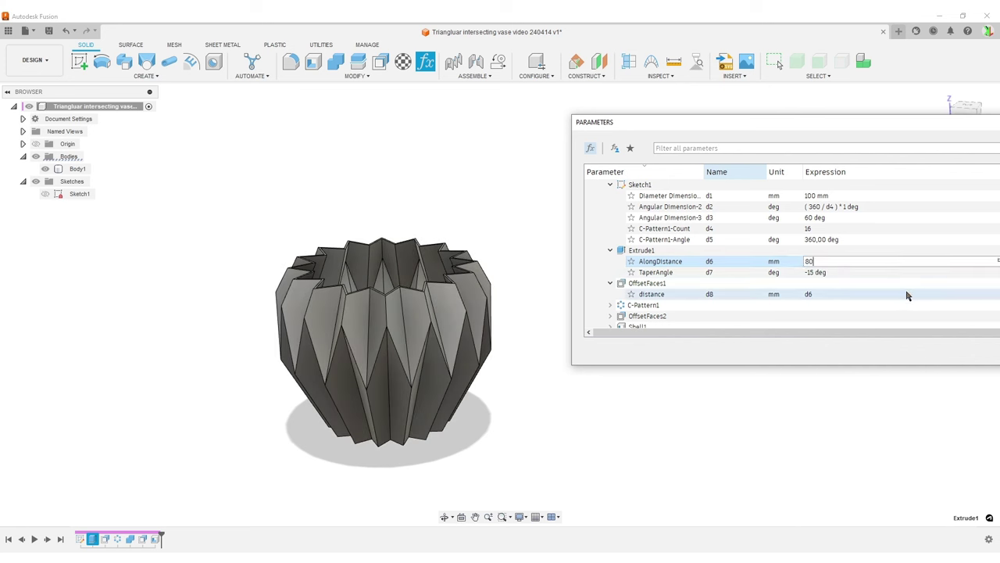
{"action": "key", "text": "Return"}
{"action": "scroll", "coordinate": [661, 236], "scroll_direction": "down", "scroll_amount": 1}
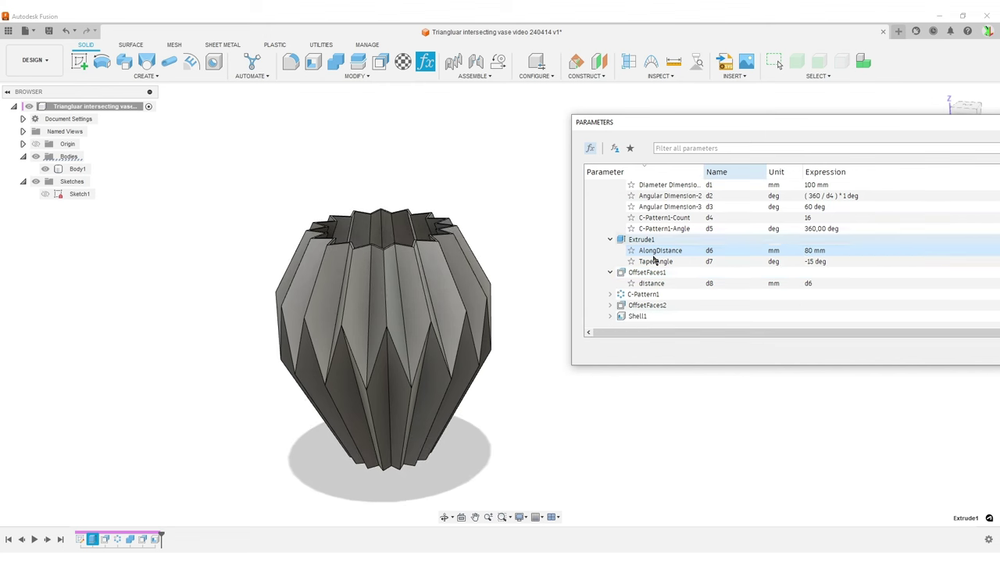
Set the OffsetFaces2 distance to -40 mm
{"action": "left_click", "coordinate": [610, 295]}
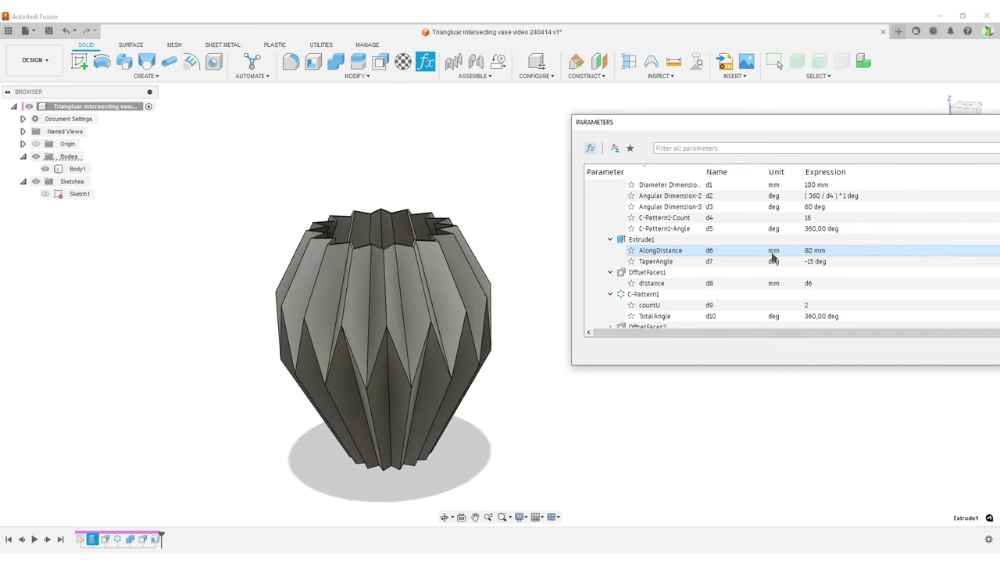
{"action": "scroll", "coordinate": [773, 258], "scroll_direction": "down", "scroll_amount": 2}
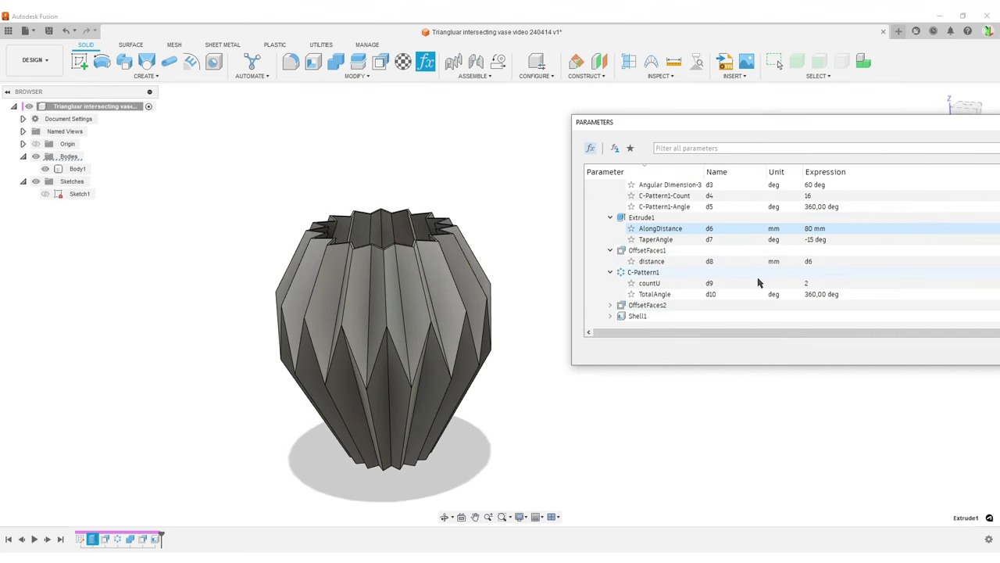
{"action": "left_click", "coordinate": [610, 272]}
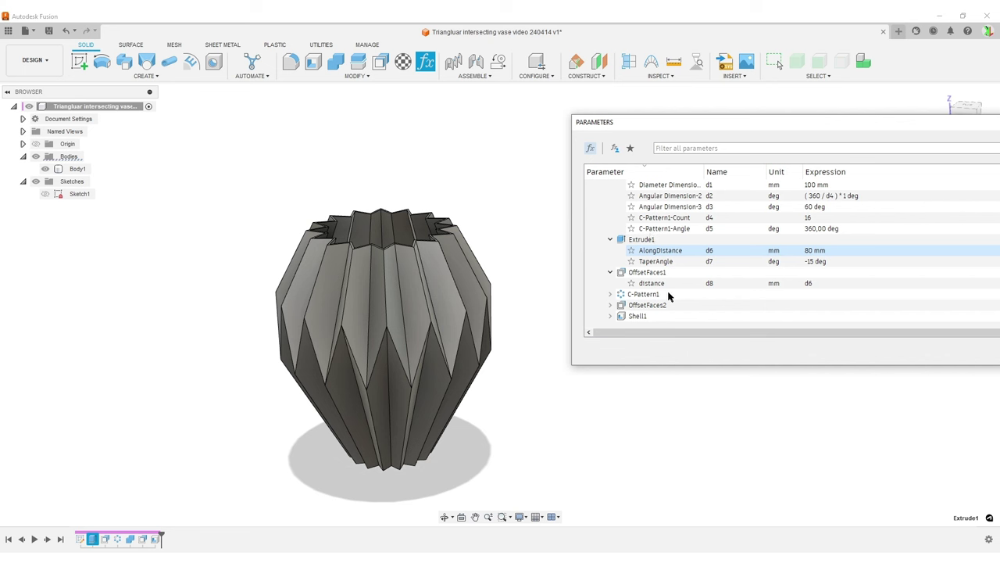
{"action": "left_click", "coordinate": [610, 306]}
{"action": "scroll", "coordinate": [776, 257], "scroll_direction": "down", "scroll_amount": 1}
{"action": "left_click", "coordinate": [856, 303]}
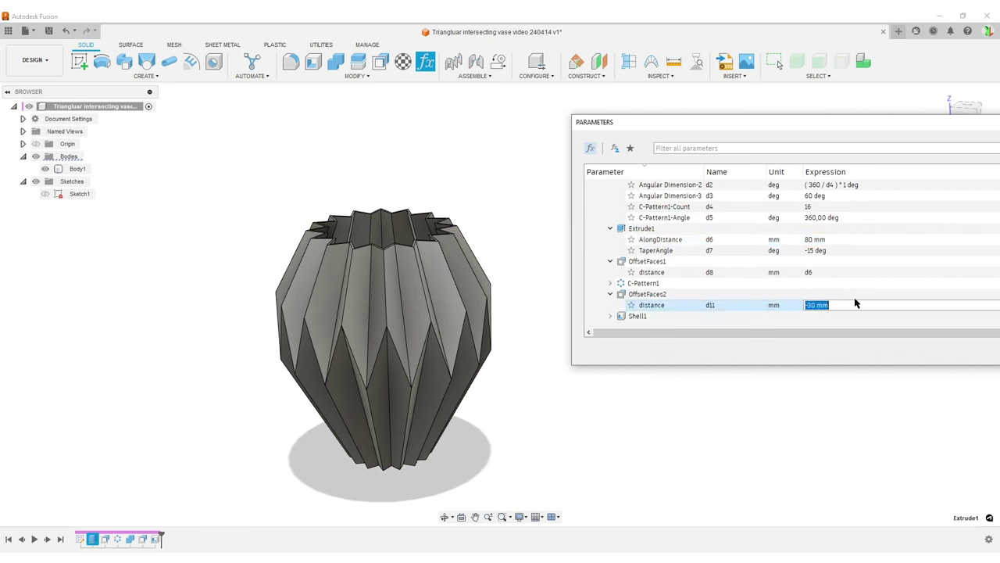
{"action": "type", "text": "-40"}
{"action": "key", "text": "Return"}
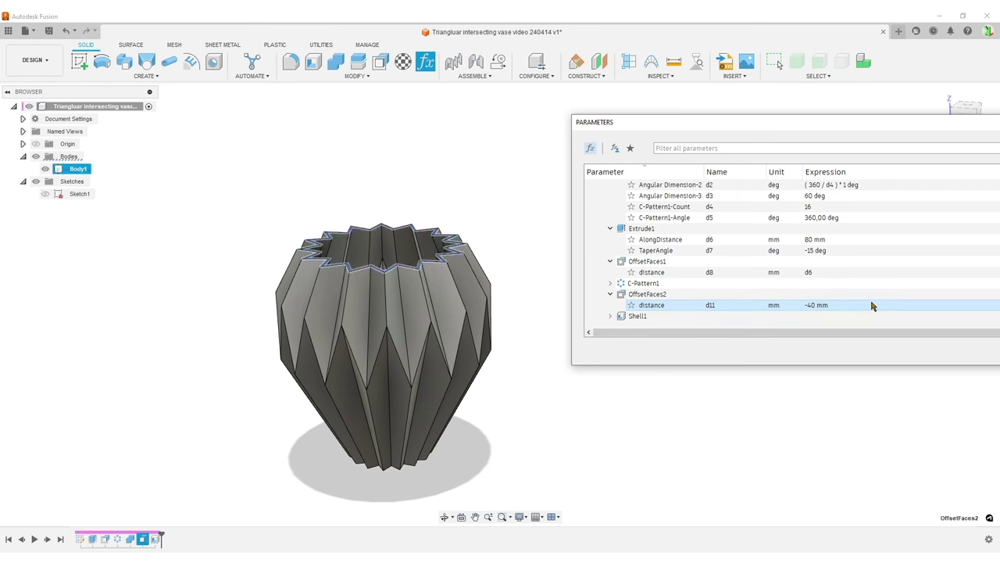
{"action": "left_click", "coordinate": [868, 306]}
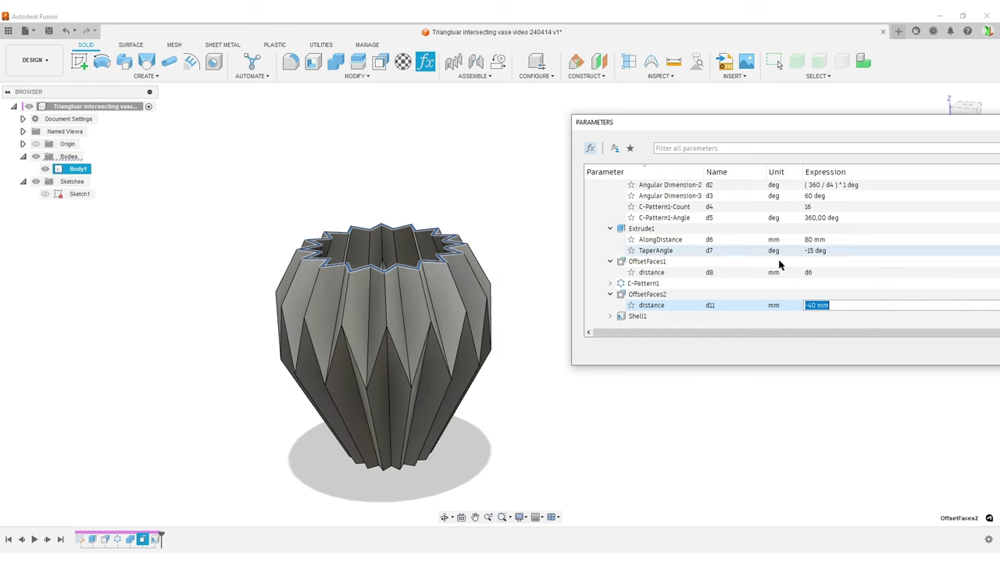
Check the Shell1 thickness parameter, move the Parameters window left, and accept the changes
{"action": "left_click", "coordinate": [613, 316]}
{"action": "scroll", "coordinate": [817, 264], "scroll_direction": "down", "scroll_amount": 1}
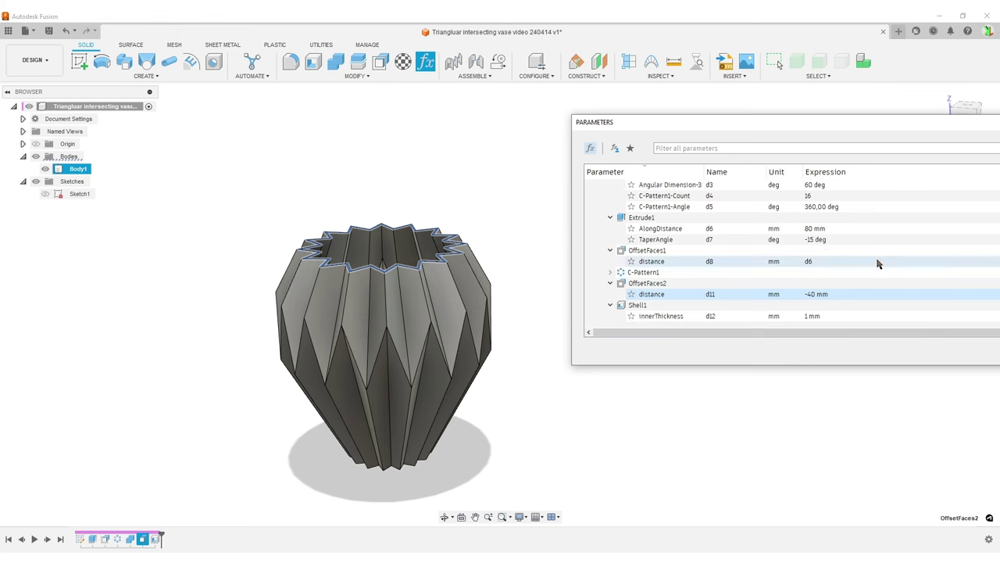
{"action": "scroll", "coordinate": [845, 280], "scroll_direction": "up", "scroll_amount": 5}
{"action": "scroll", "coordinate": [641, 281], "scroll_direction": "down", "scroll_amount": 3}
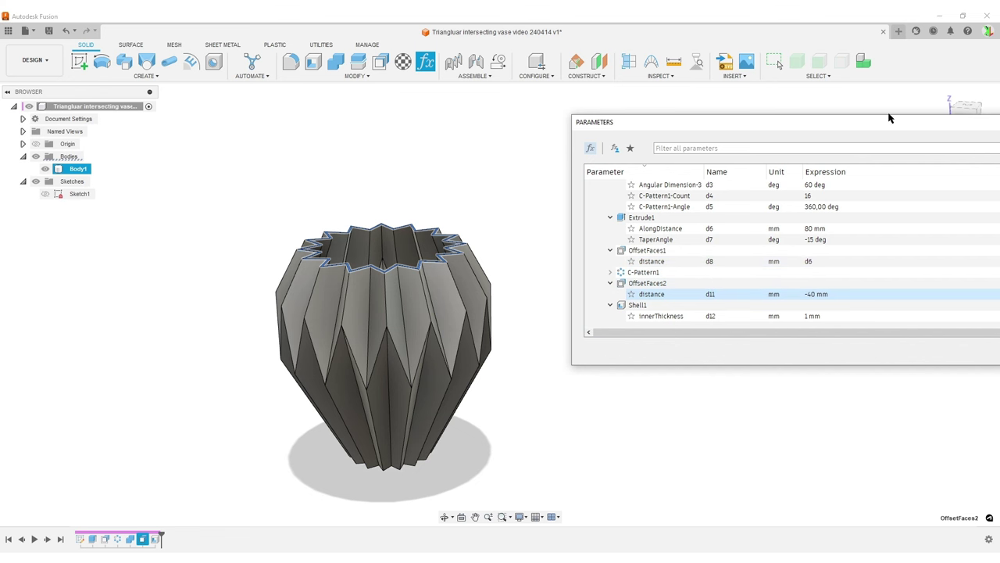
{"action": "left_click_drag", "start_coordinate": [888, 117], "coordinate": [520, 72]}
{"action": "left_click", "coordinate": [804, 312]}
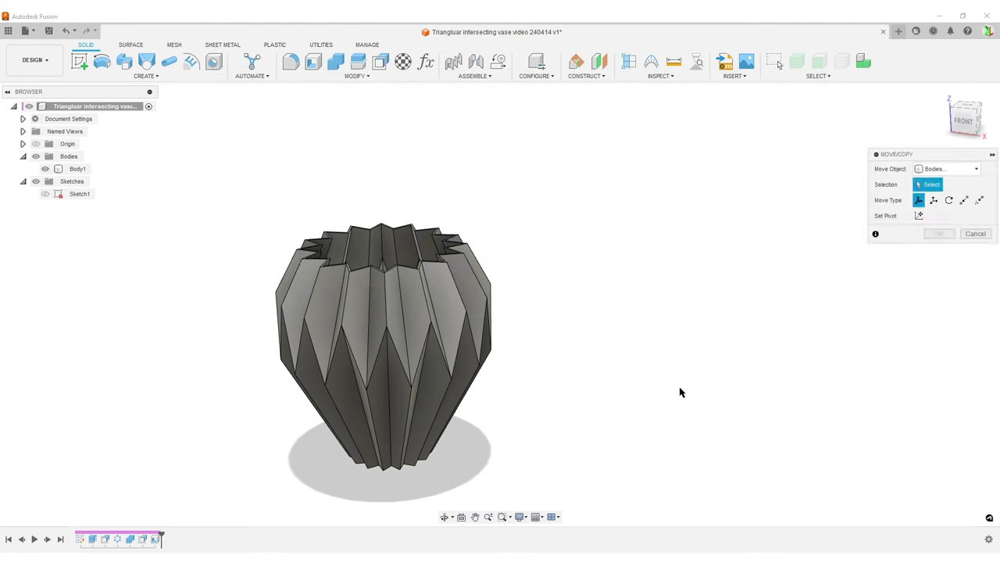
{"action": "key", "text": "m"}
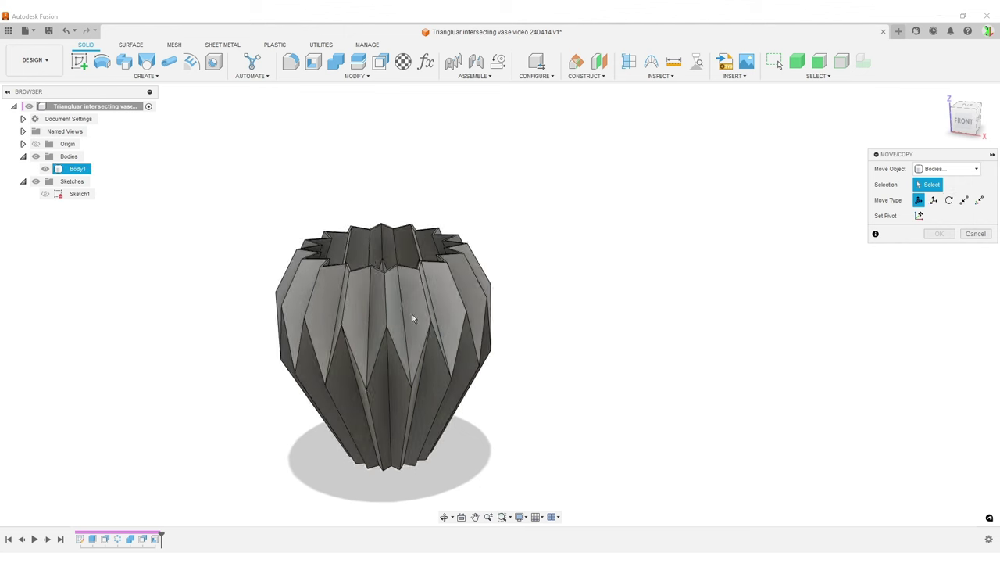
{"action": "left_click", "coordinate": [972, 234]}
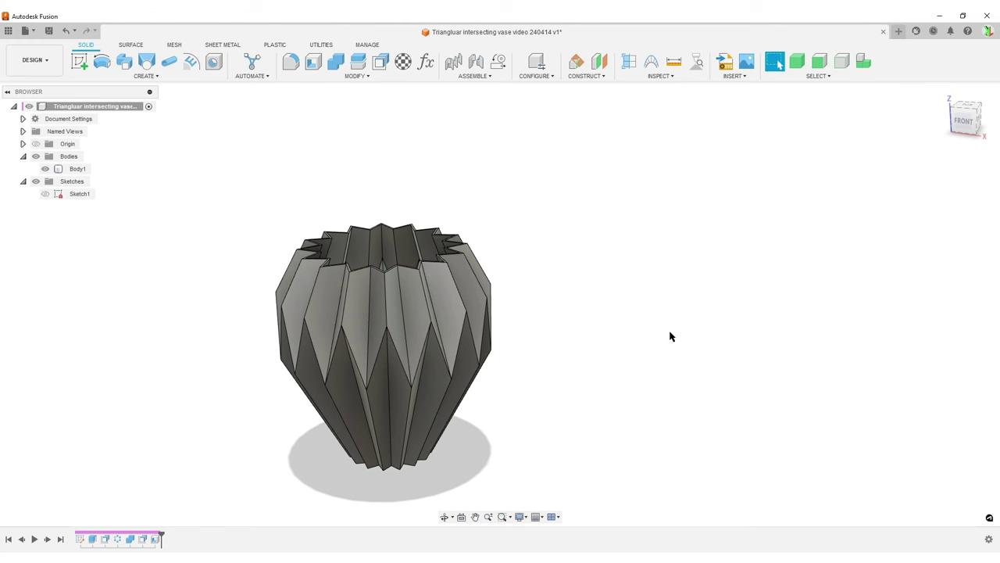